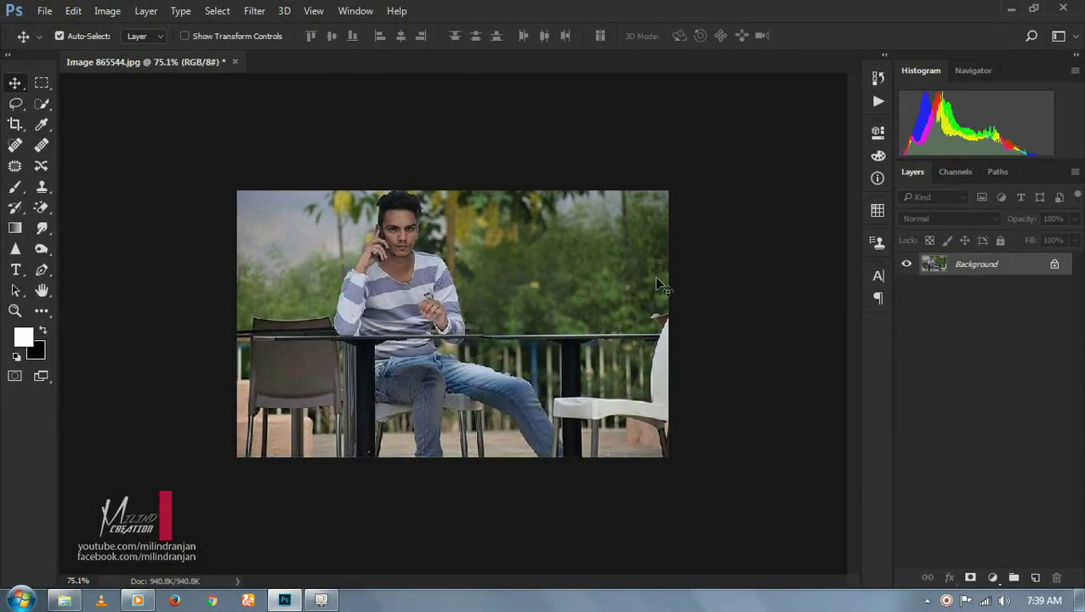
- Apply a Shadows/Highlights adjustment with Shadows at 9% and Highlights close to 0
left_click(108, 11)
left_click(170, 49)
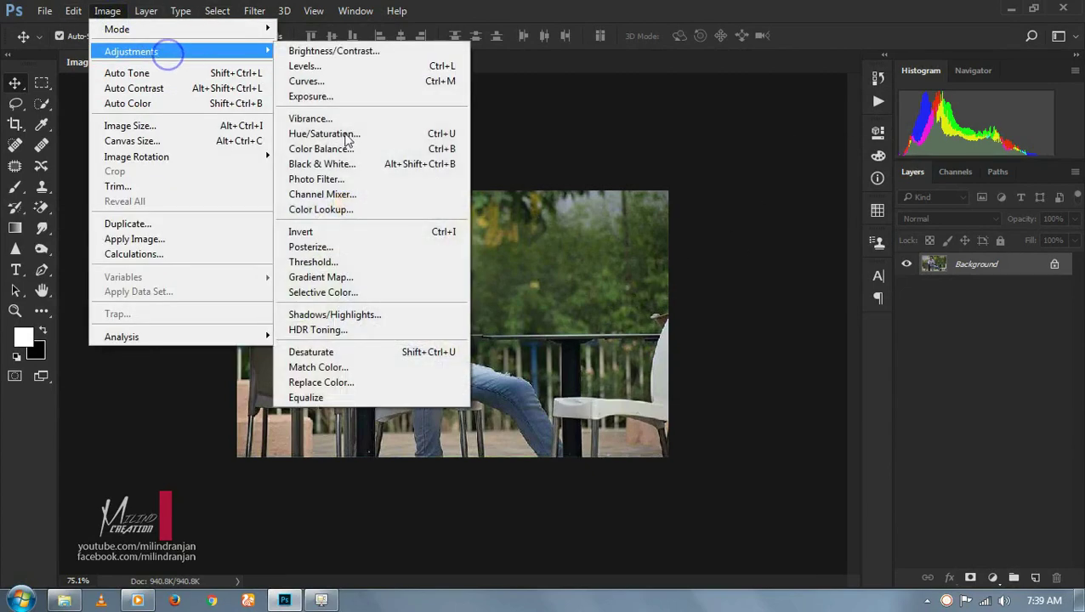
left_click(368, 315)
left_click_drag(725, 221, 696, 221)
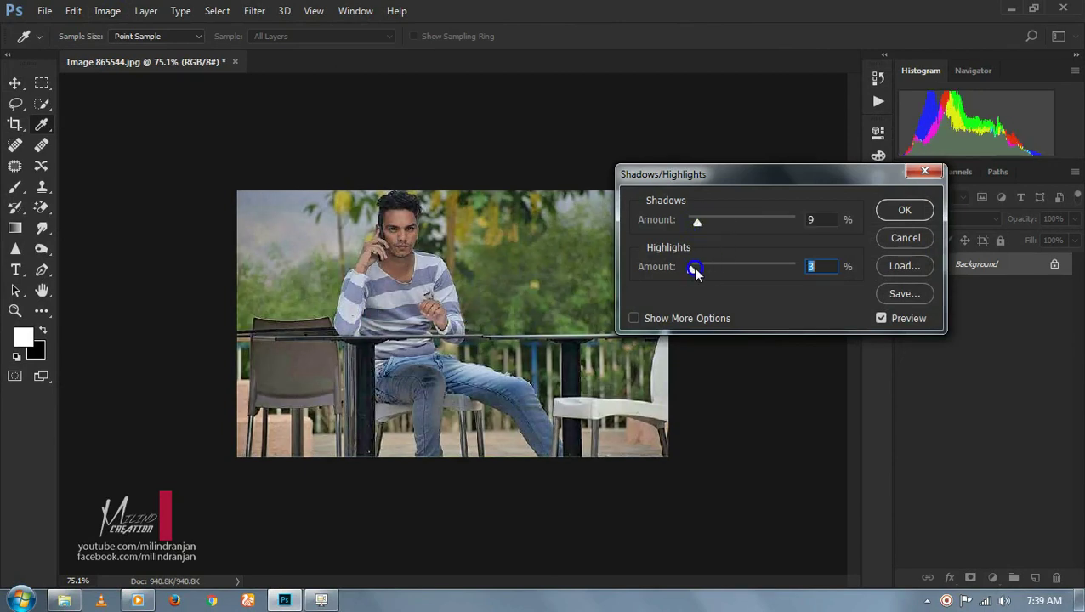
left_click_drag(694, 271, 685, 276)
left_click(882, 212)
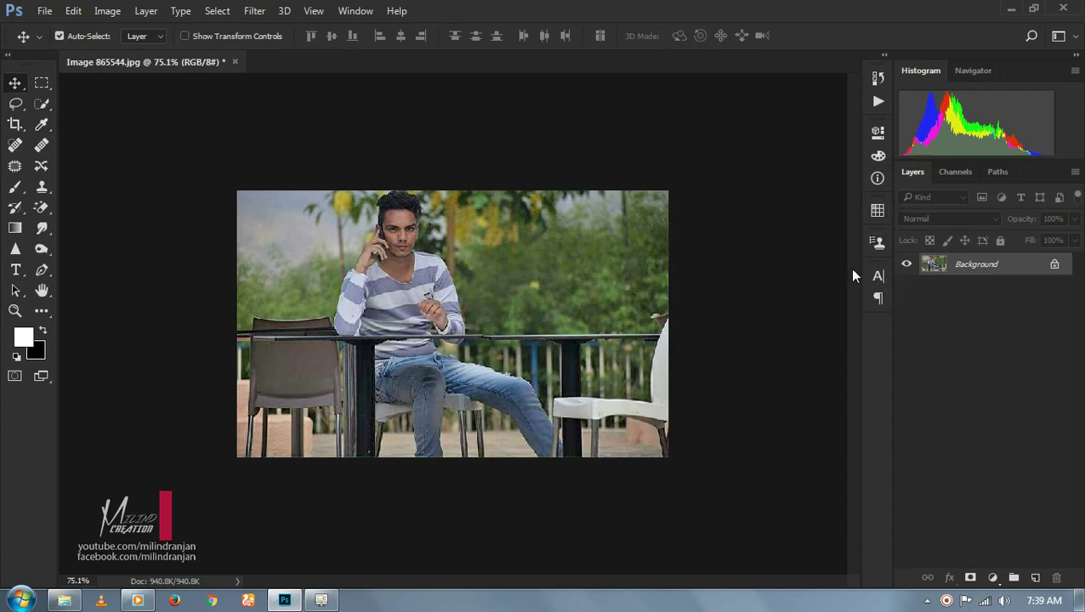
- Unlock the Background into Layer 0 and duplicate it as Layer 0 copy
scroll(434, 231, "up", 1)
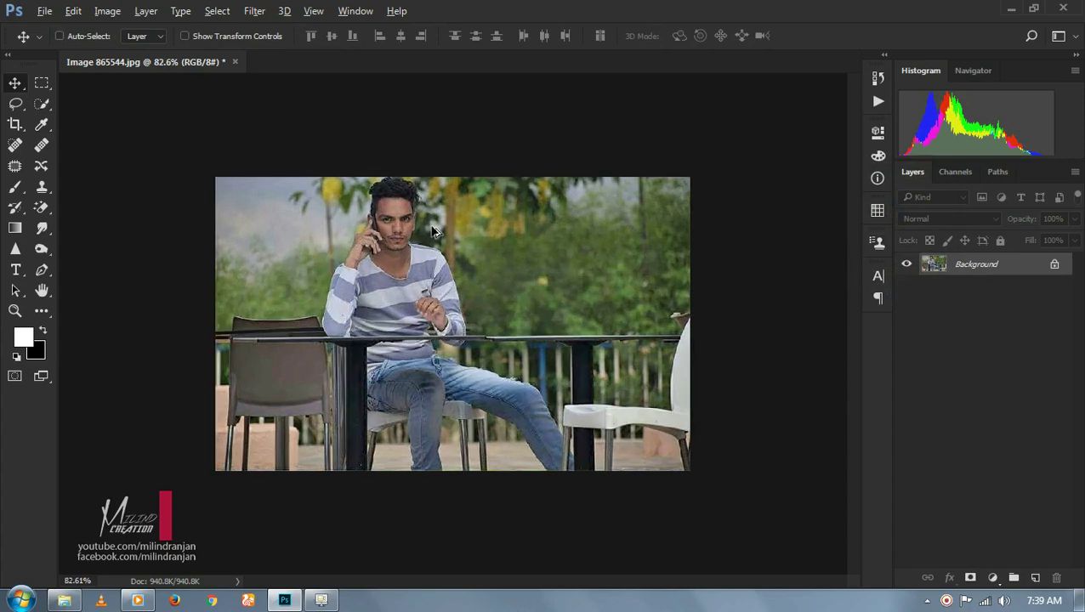
left_click(1051, 266)
right_click(1051, 266)
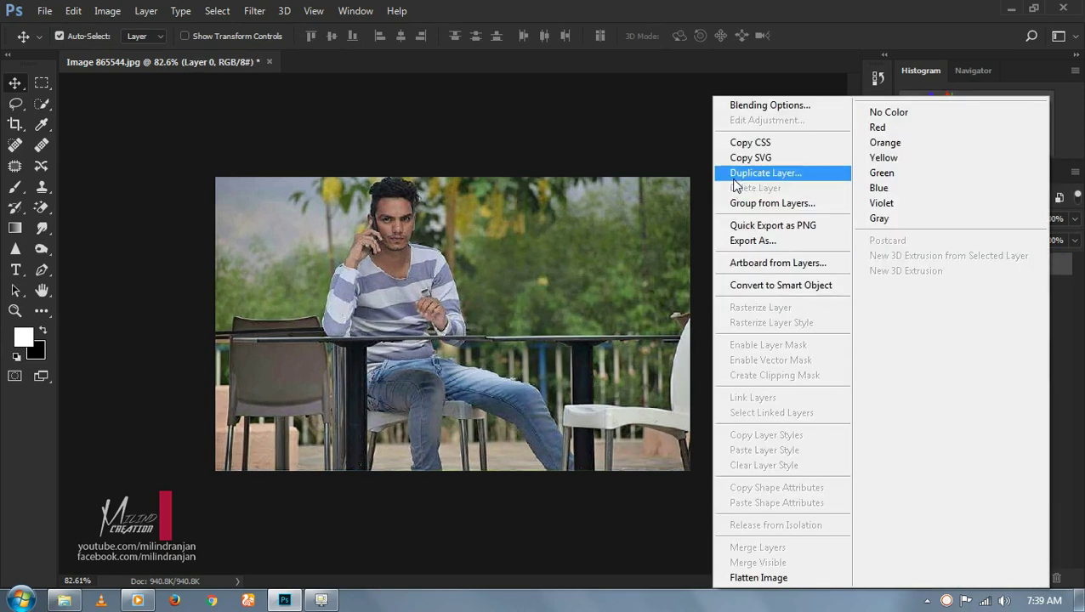
left_click(731, 173)
left_click(688, 175)
- Apply the Camera Raw Filter to the copy with Blacks -43, Whites +61, Clarity +16 and Vibrance +27
left_click(274, 11)
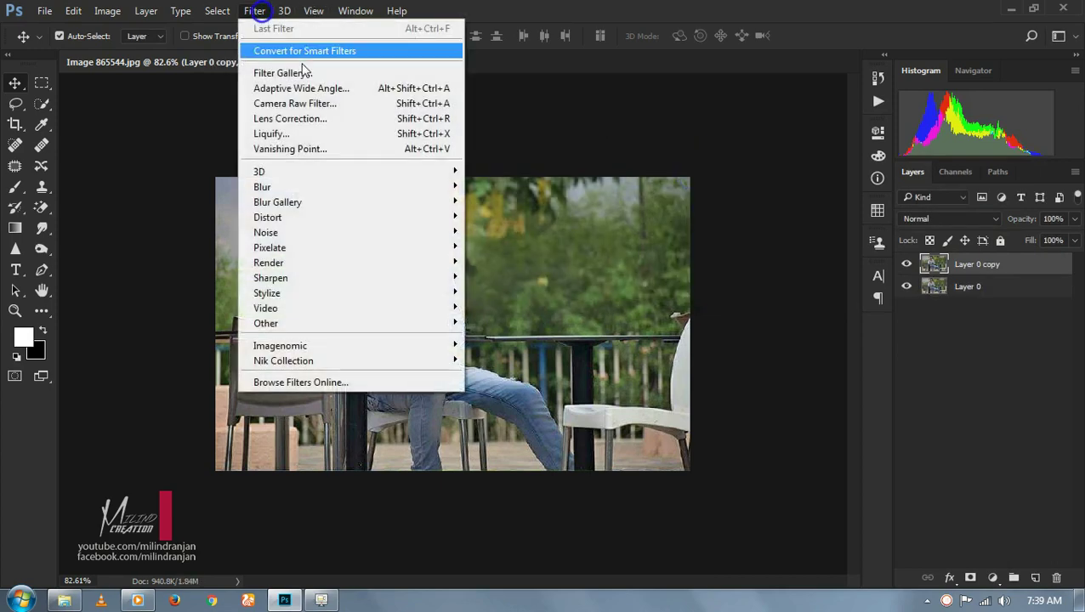
left_click(320, 106)
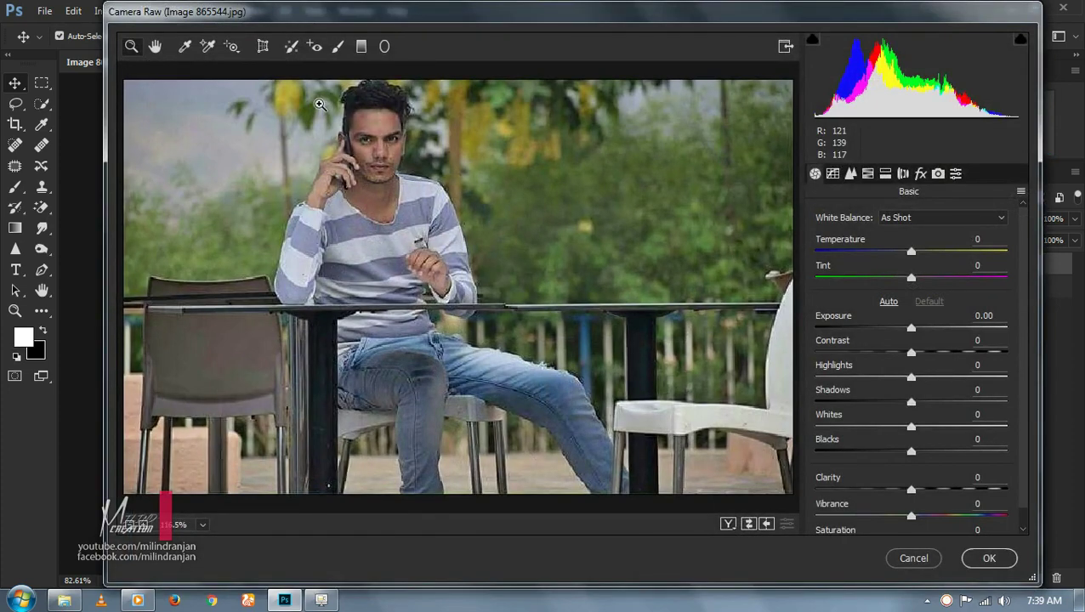
mouse_move(911, 450)
left_mouse_down()
mouse_move(854, 450)
mouse_move(911, 444)
left_mouse_up()
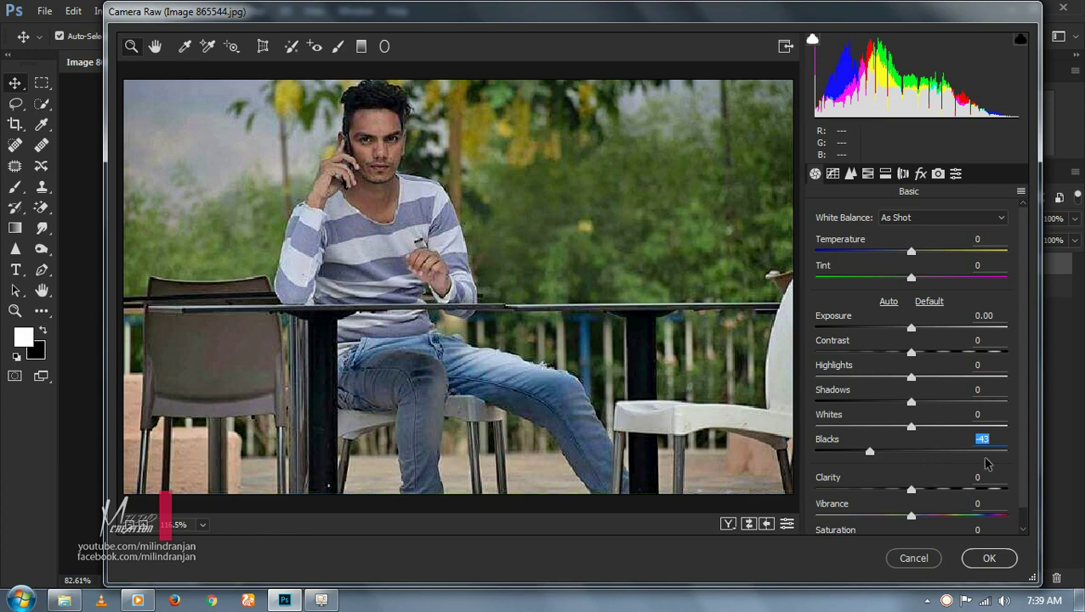
left_click_drag(911, 428, 935, 425)
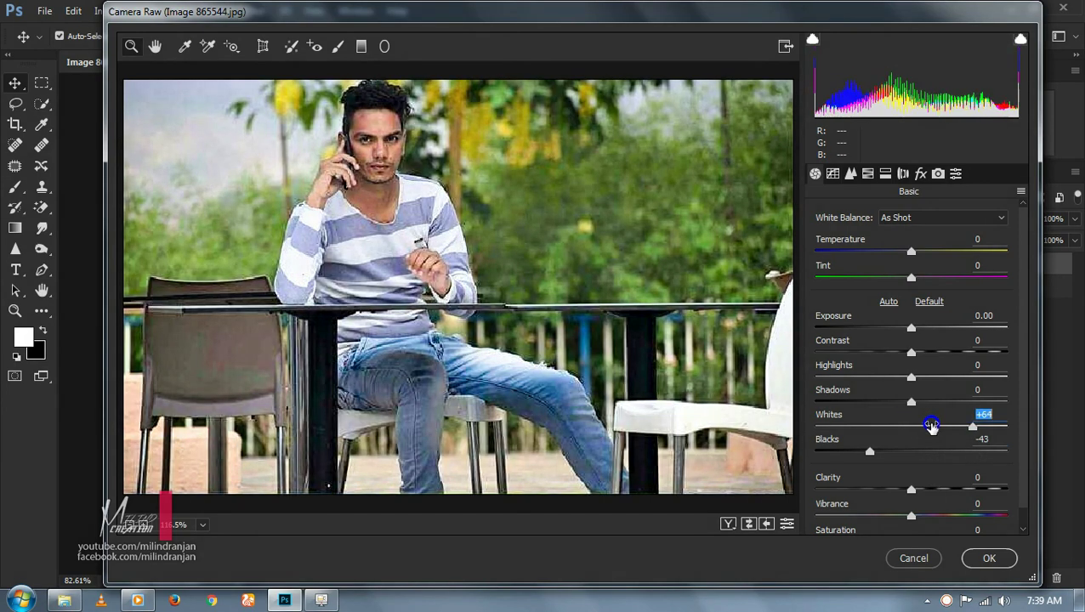
left_click_drag(935, 425, 929, 436)
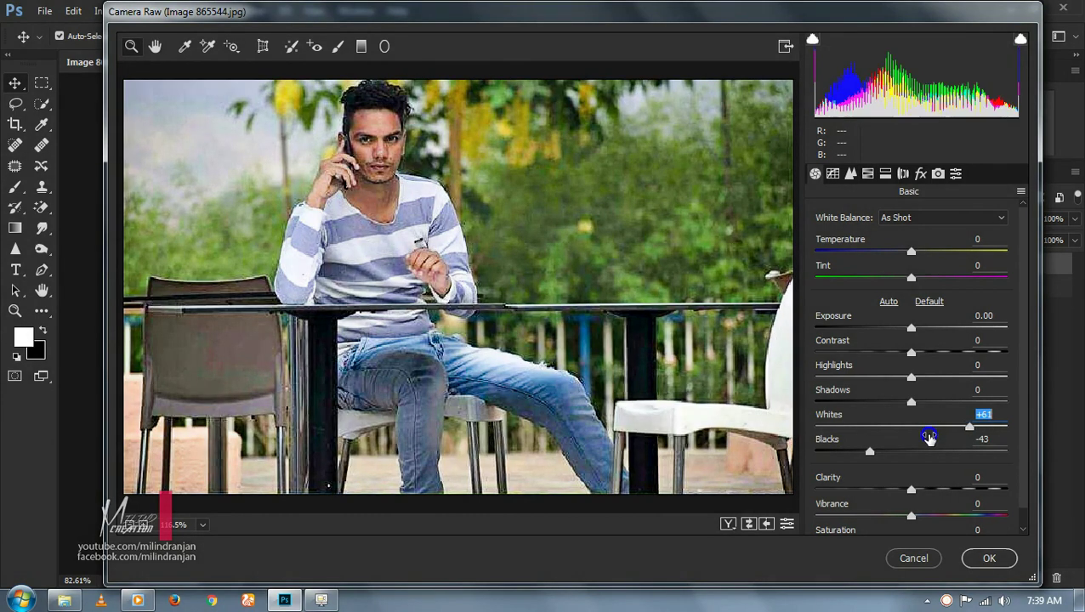
mouse_move(908, 483)
left_mouse_down()
mouse_move(923, 482)
mouse_move(937, 510)
mouse_move(926, 513)
left_mouse_up()
- In Camera Raw HSL Saturation, set Greens to +69 and Blues to +36, then apply the grade
left_click(865, 177)
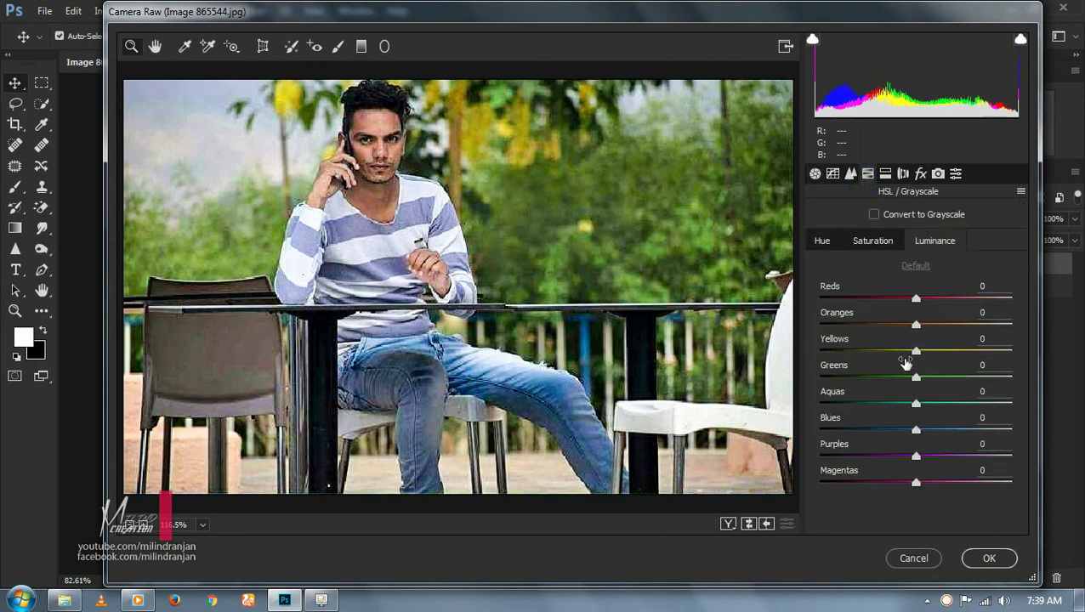
left_click(873, 240)
left_click_drag(915, 376, 971, 374)
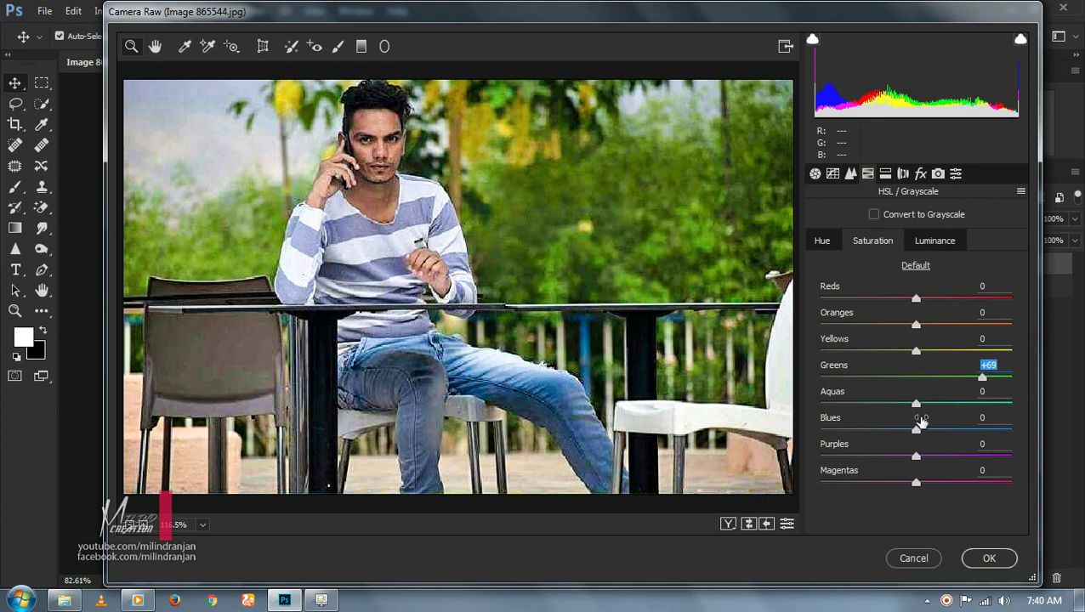
left_click_drag(920, 420, 953, 421)
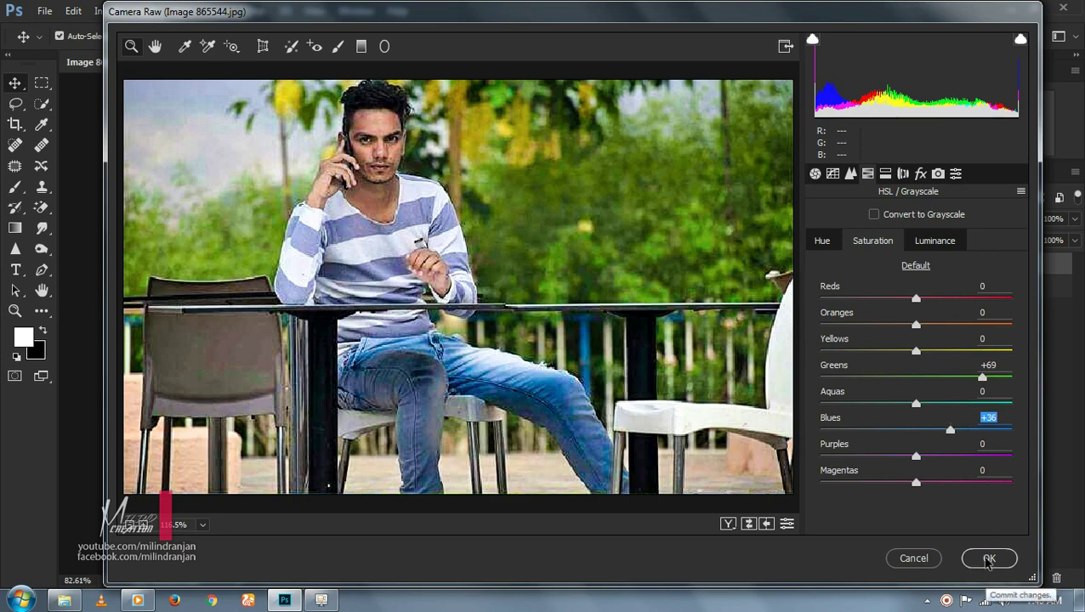
left_click(988, 558)
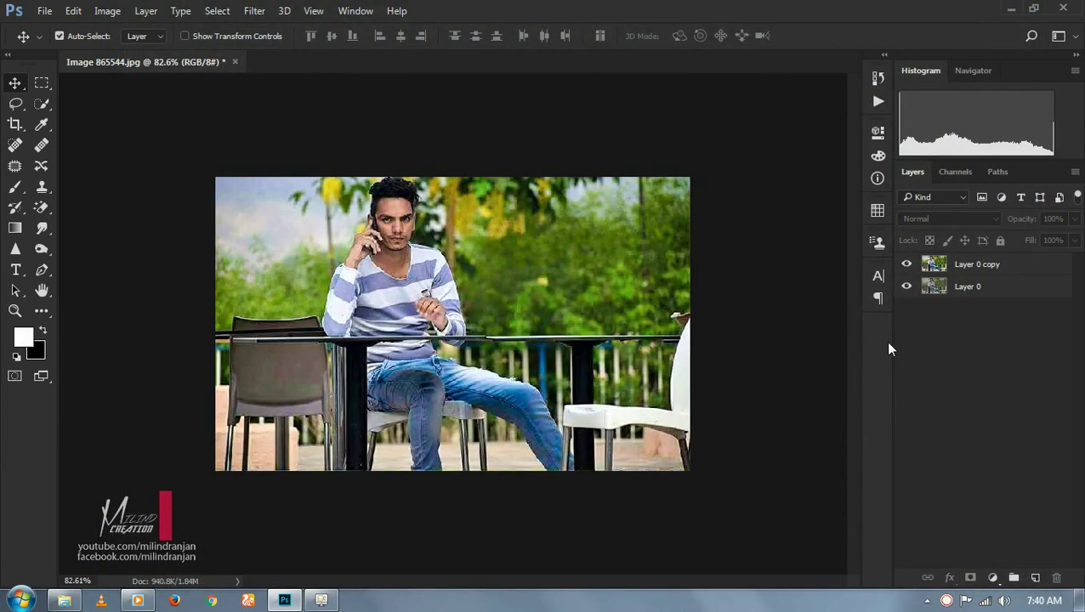
- Add a new empty layer above Layer 0 copy and zoom in on the man's face
left_click(995, 266)
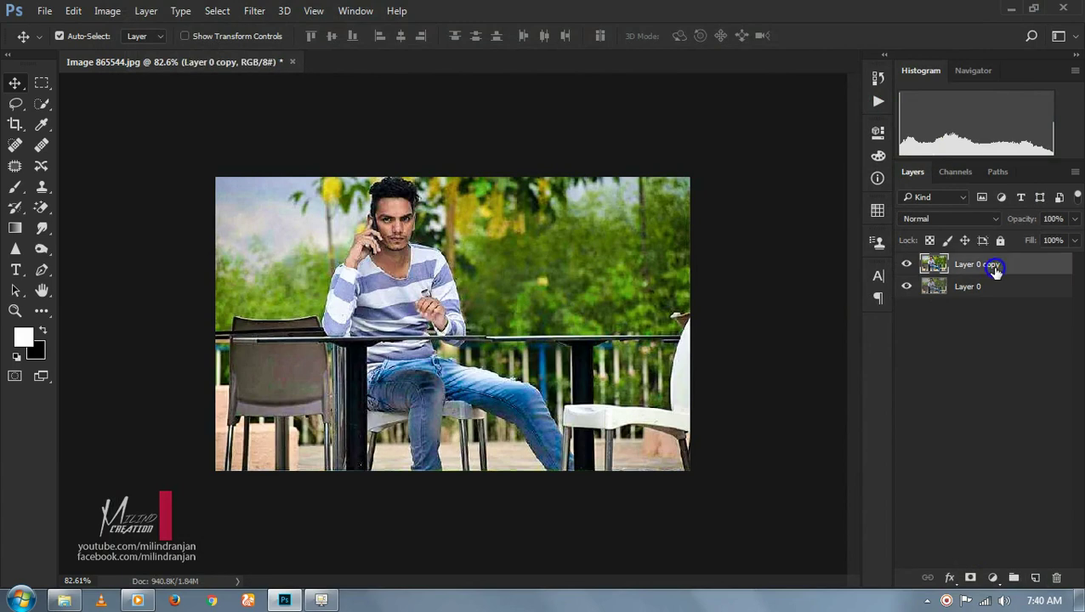
left_click(1033, 577)
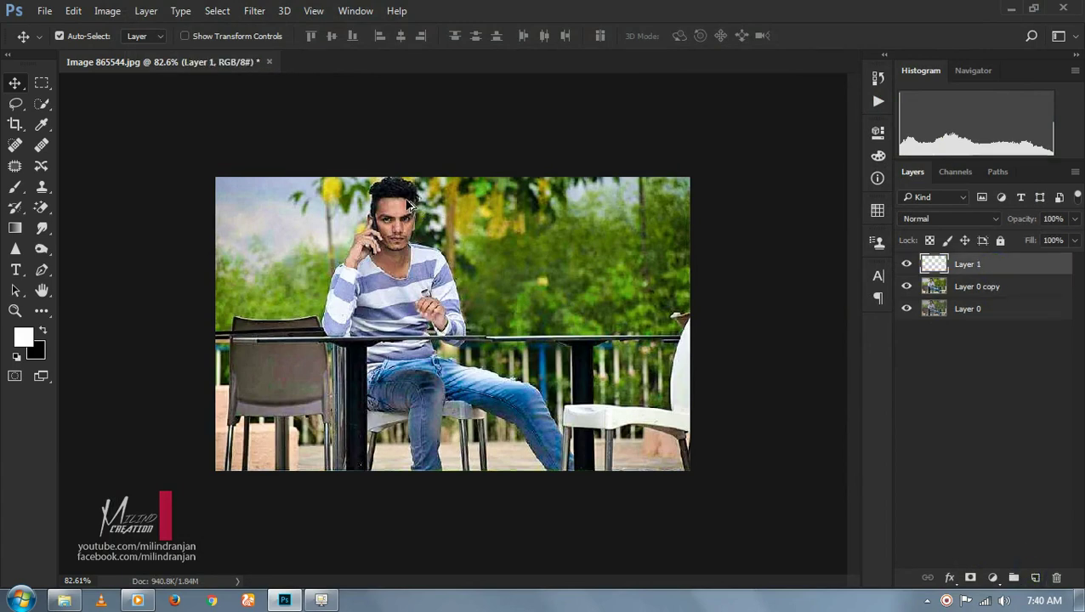
scroll(410, 205, "up", 3)
left_click_drag(411, 205, 500, 330)
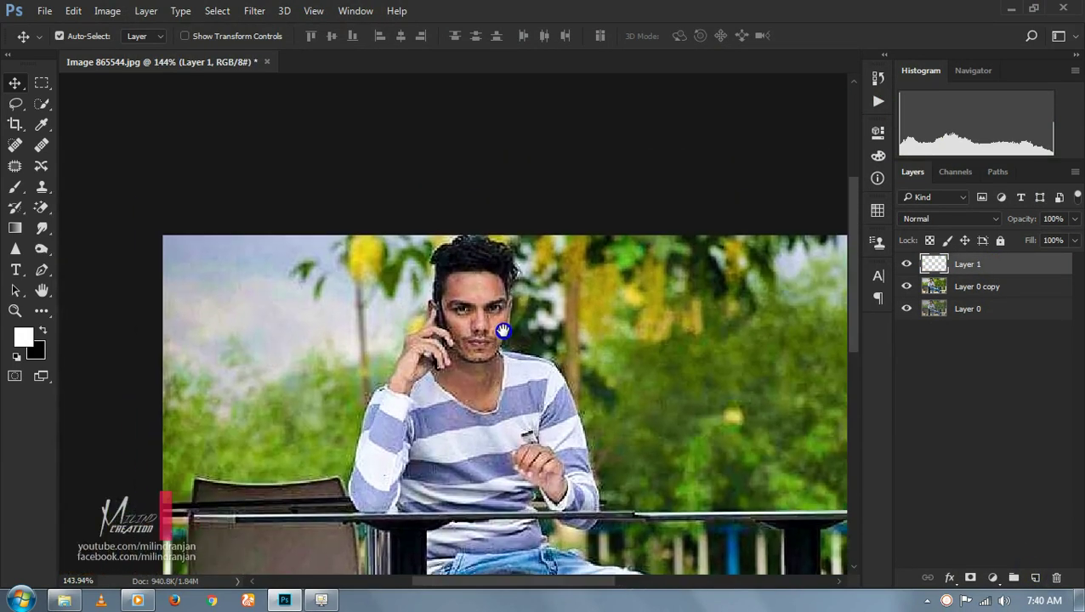
- Set the brush colour to skin tone sampled from the forehead, with 33% opacity and 37% flow
left_click(14, 188)
left_click(24, 340)
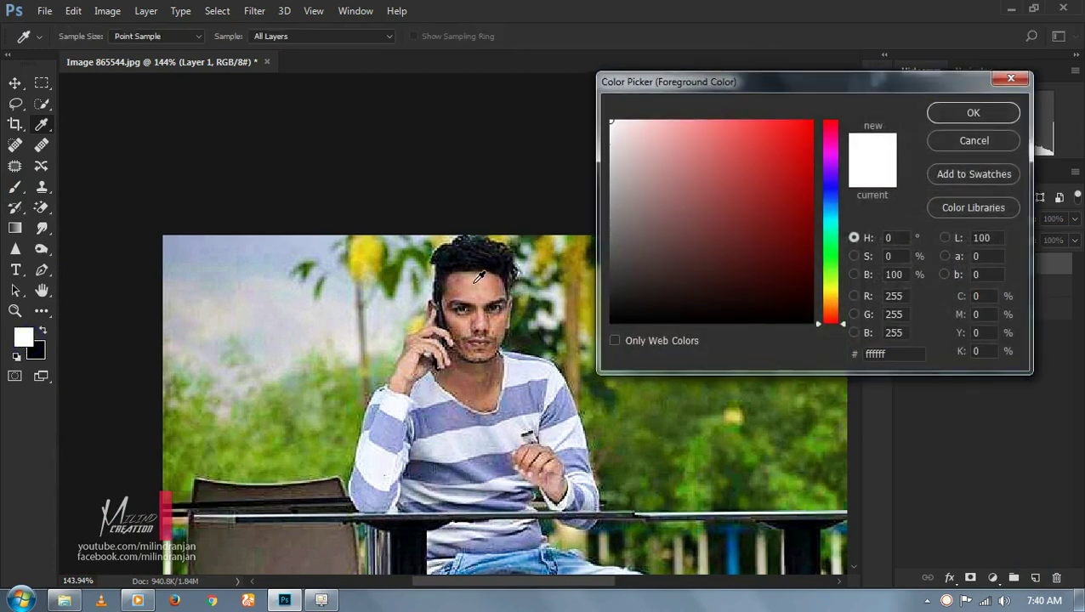
left_click(472, 286)
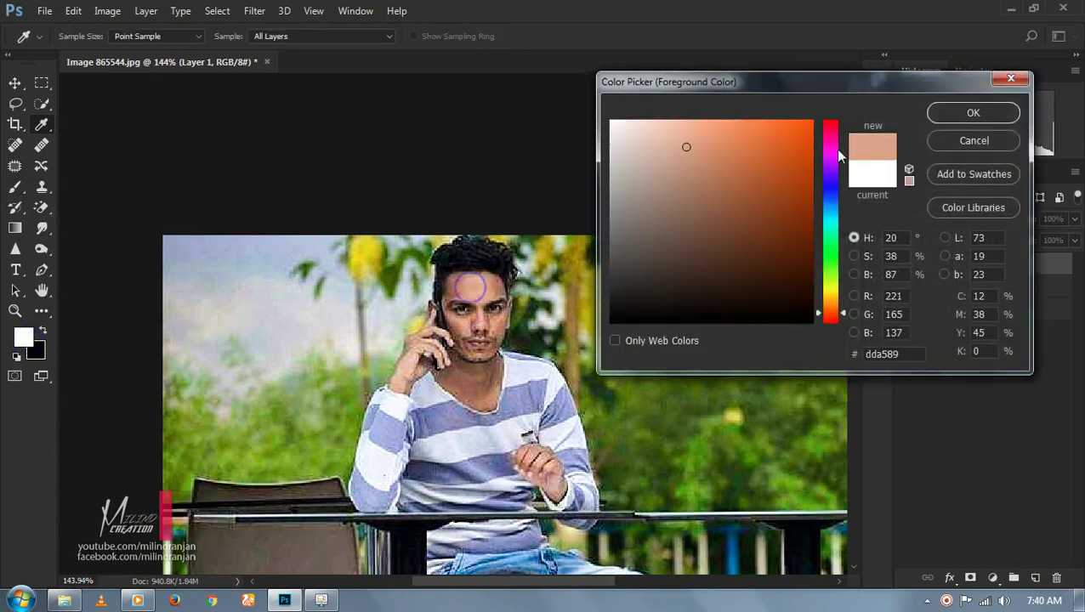
left_click(973, 112)
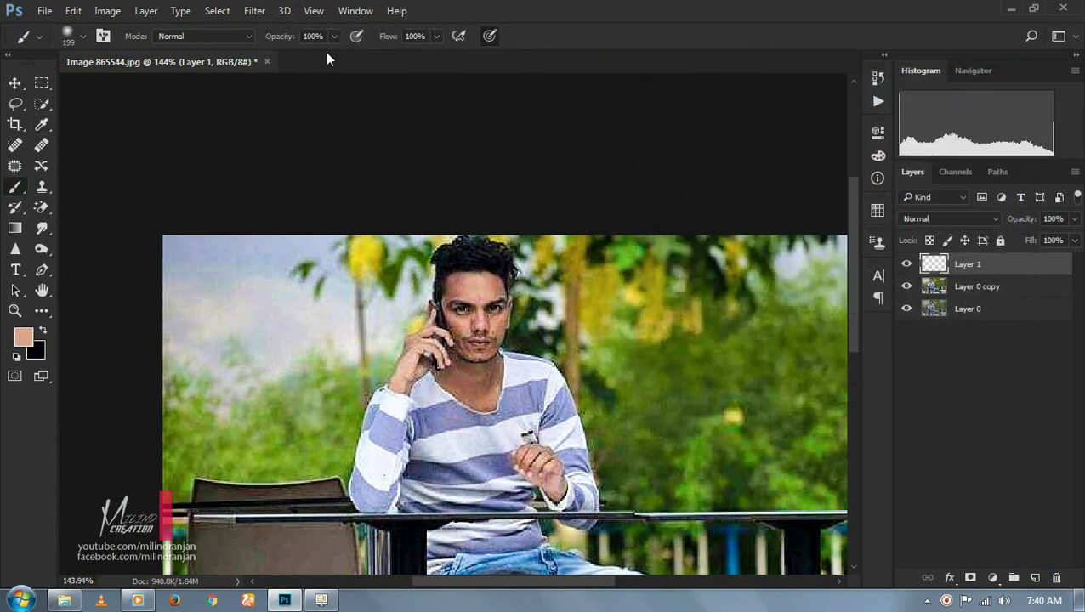
left_click_drag(275, 36, 273, 41)
left_click_drag(393, 37, 387, 40)
- Make the brush about 55 px and softly paint skin tone over the forehead
right_click(534, 247)
left_click(643, 285)
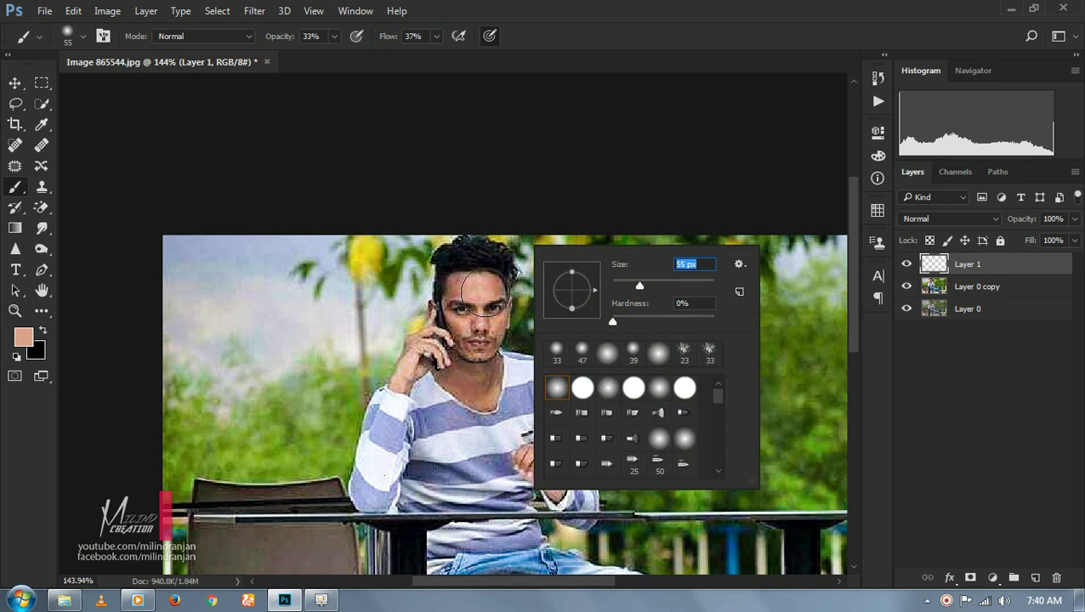
key("bracketleft")
key("bracketleft")
key("bracketleft")
key("bracketleft")
key("bracketleft")
key("Return")
left_click_drag(489, 284, 456, 291)
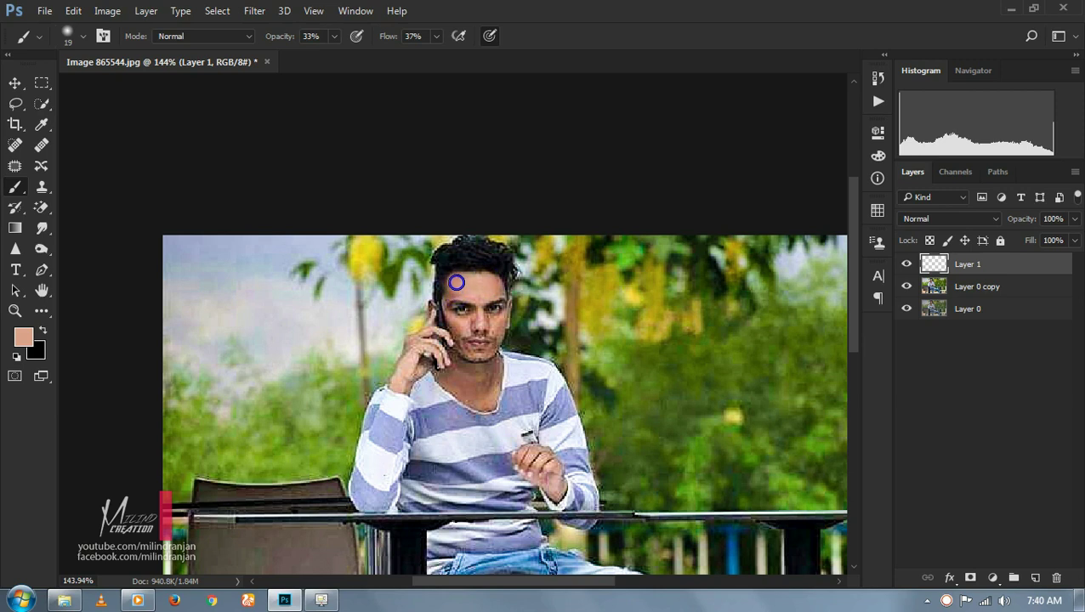
- Resize the brush to 12 px and paint skin tone across the lower face
right_click(697, 325)
left_click_drag(703, 342, 699, 342)
type("12")
key("Return")
mouse_move(461, 340)
left_mouse_down()
mouse_move(491, 348)
mouse_move(491, 339)
mouse_move(459, 348)
left_mouse_up()
- Paint the hand, neck and cheek with a 19 px brush, then select all three layers
right_click(604, 339)
left_click_drag(693, 382, 698, 382)
left_click(458, 380)
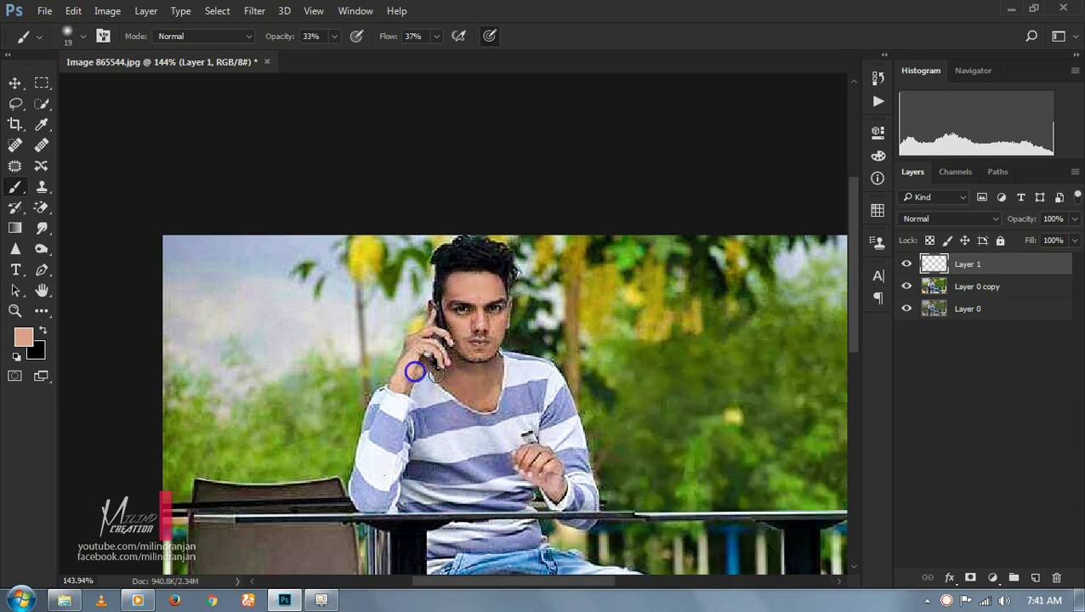
left_click_drag(521, 457, 536, 457)
left_click_drag(470, 372, 497, 397)
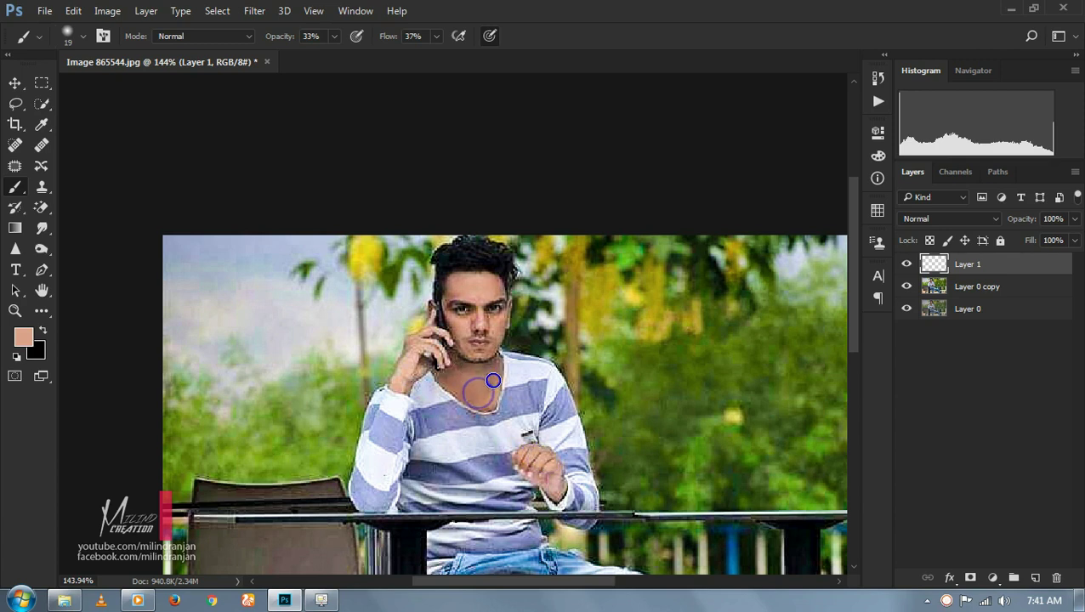
left_click(460, 331)
mouse_move(460, 332)
left_mouse_down()
mouse_move(488, 300)
mouse_move(453, 295)
mouse_move(482, 285)
mouse_move(455, 282)
mouse_move(487, 286)
left_mouse_up()
left_click(991, 289, "shift")
left_click(992, 308, "shift")
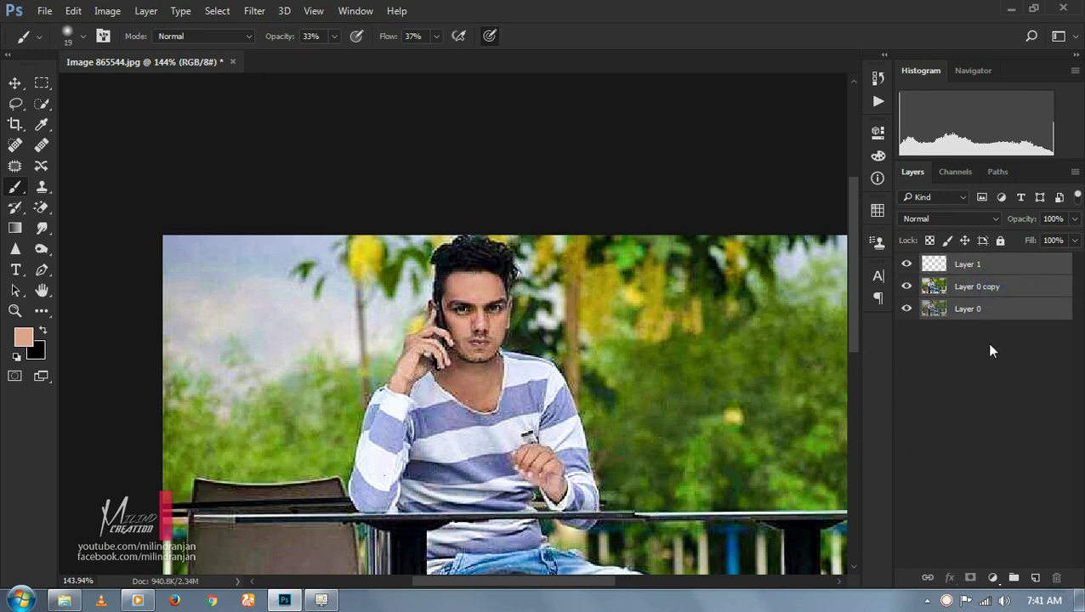
- Merge the three layers into Layer 1 and copy the quick-selected head onto a new Layer 2
right_click(1003, 313)
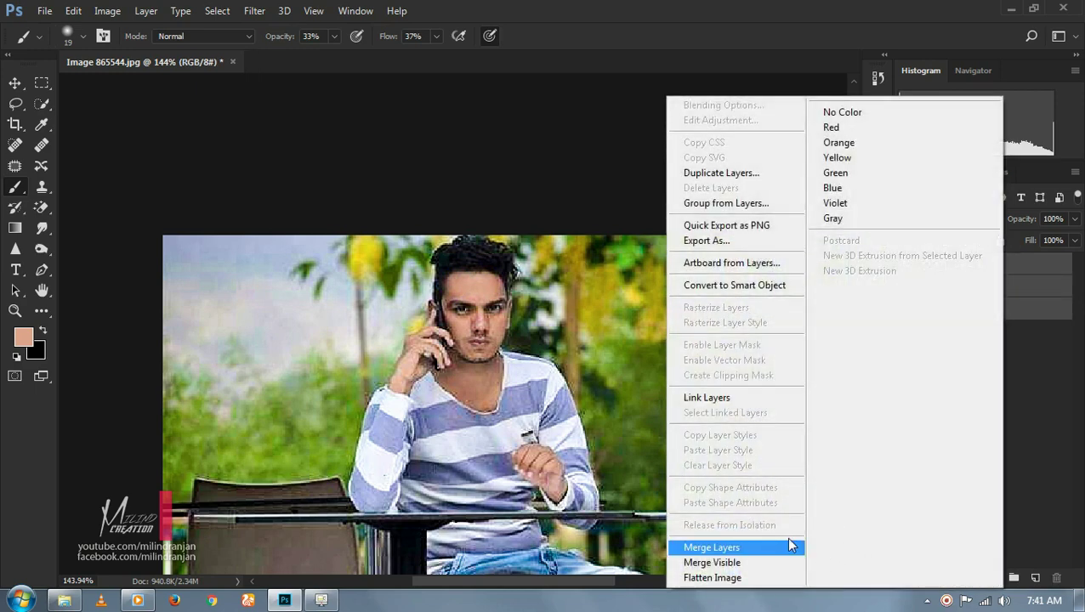
left_click(787, 546)
left_click(41, 102)
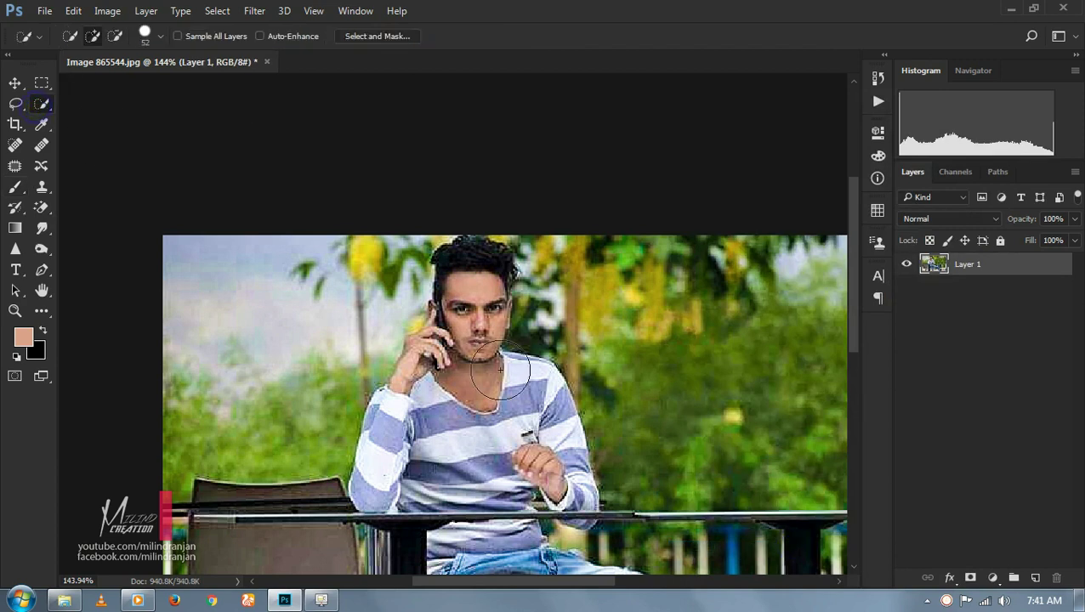
right_click(471, 253)
key("Escape")
left_click_drag(475, 268, 477, 273)
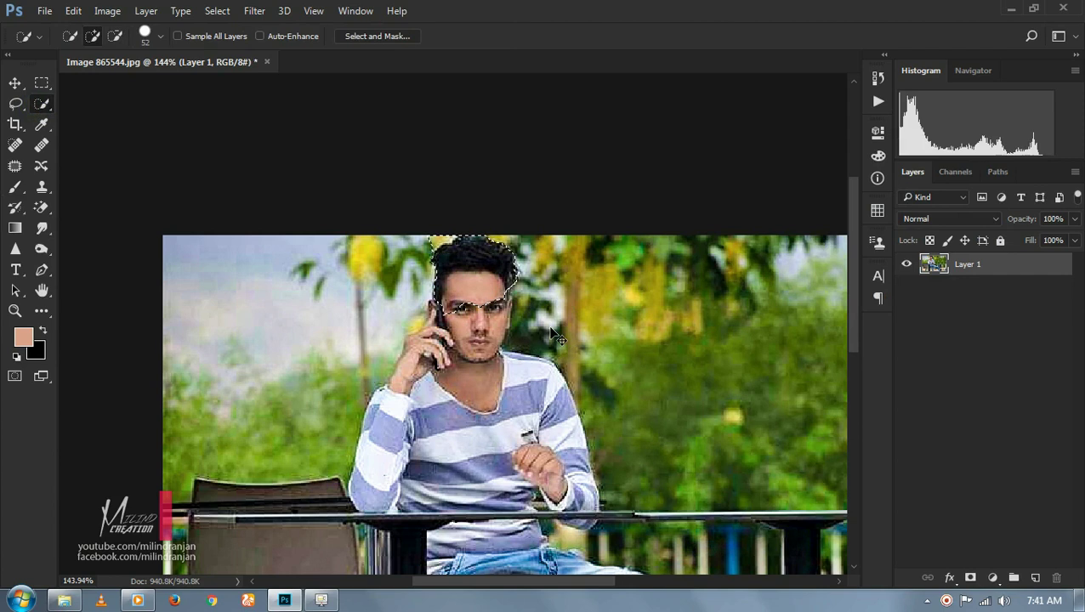
key("ctrl+j")
scroll(510, 263, "up", 2)
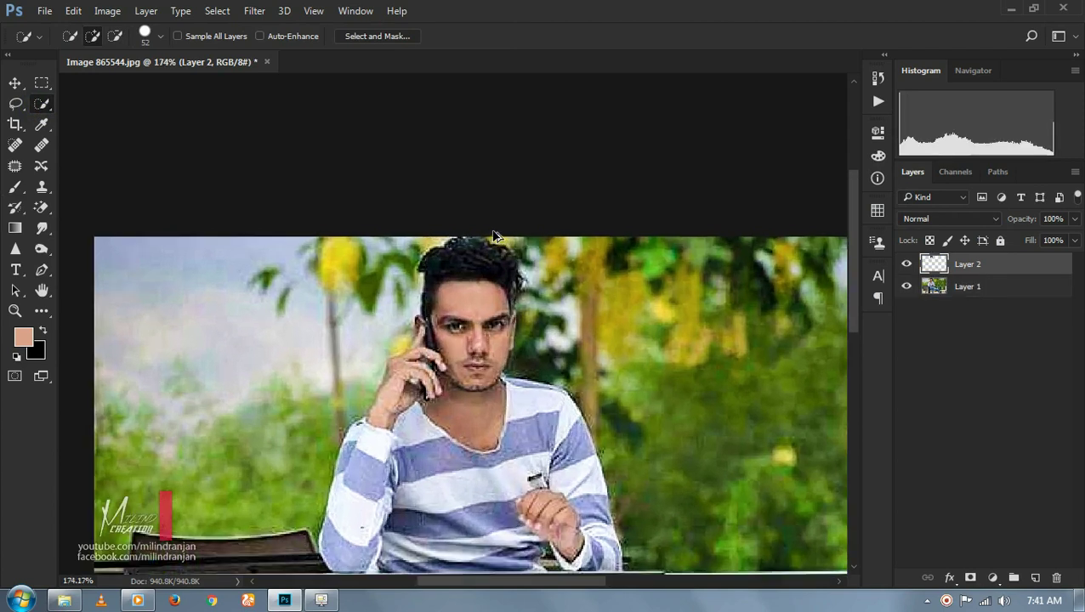
left_click(43, 225)
- Smudge the top edge of the man's hair with an 18 px brush
right_click(43, 223)
right_click(619, 294)
left_click_drag(717, 335, 703, 334)
type("18")
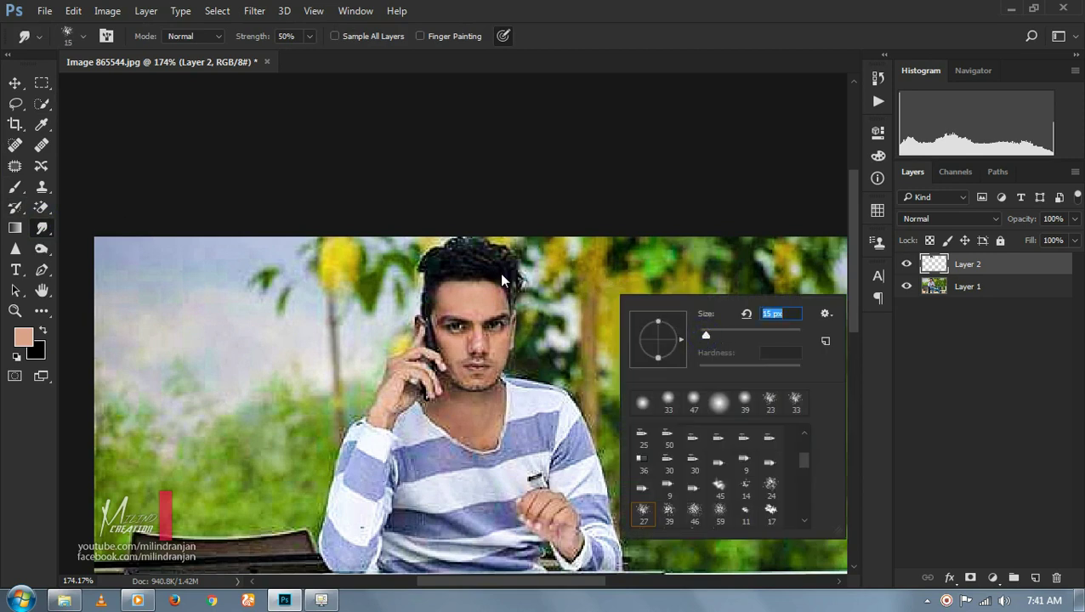
key("Return")
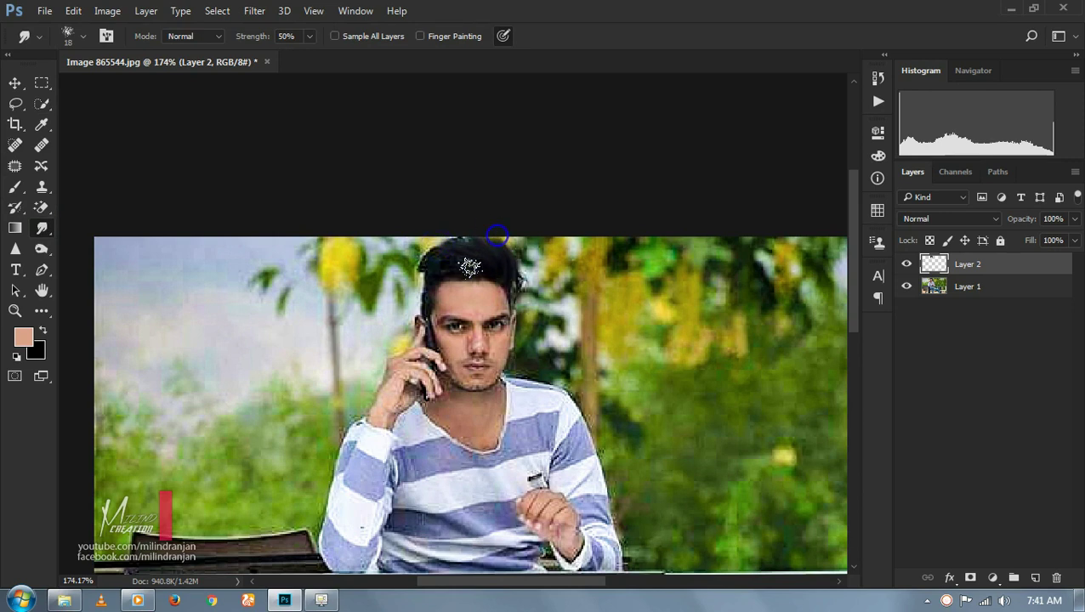
mouse_move(444, 240)
left_mouse_down()
mouse_move(483, 259)
mouse_move(414, 252)
left_mouse_up()
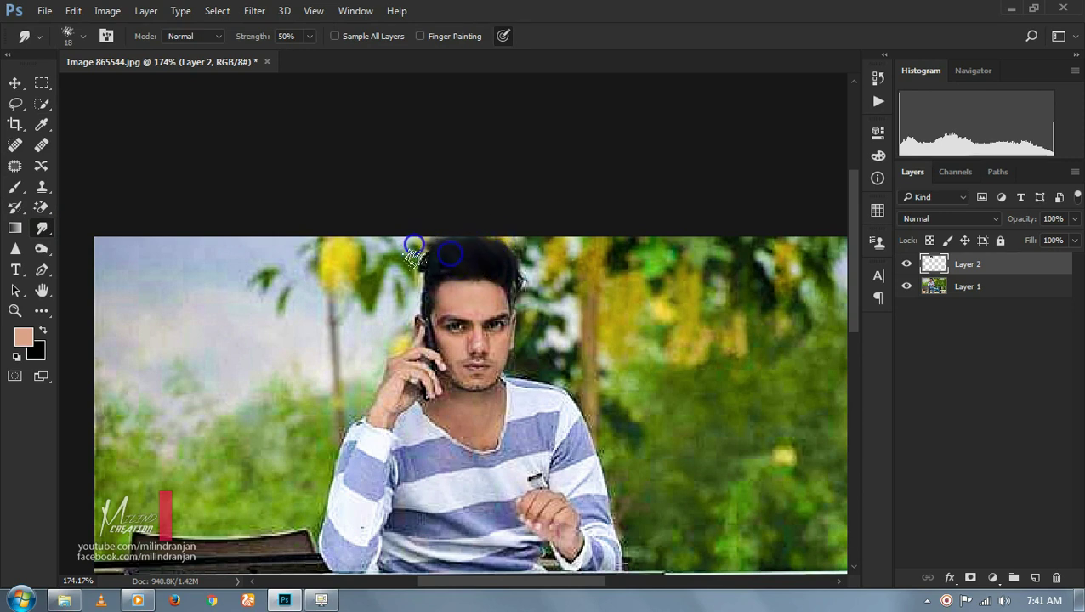
mouse_move(510, 260)
left_mouse_down()
mouse_move(465, 262)
mouse_move(439, 277)
left_mouse_up()
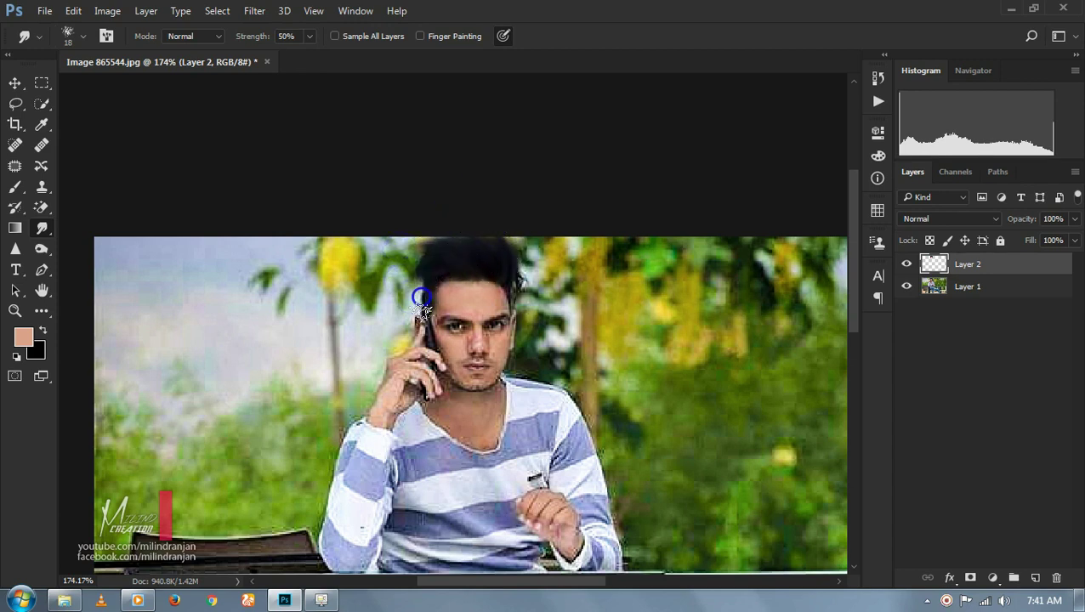
- Zoom back onto the man's head and reduce the smudge brush to 12 px
scroll(551, 282, "down", 1)
scroll(544, 282, "down", 2)
scroll(544, 282, "up", 1)
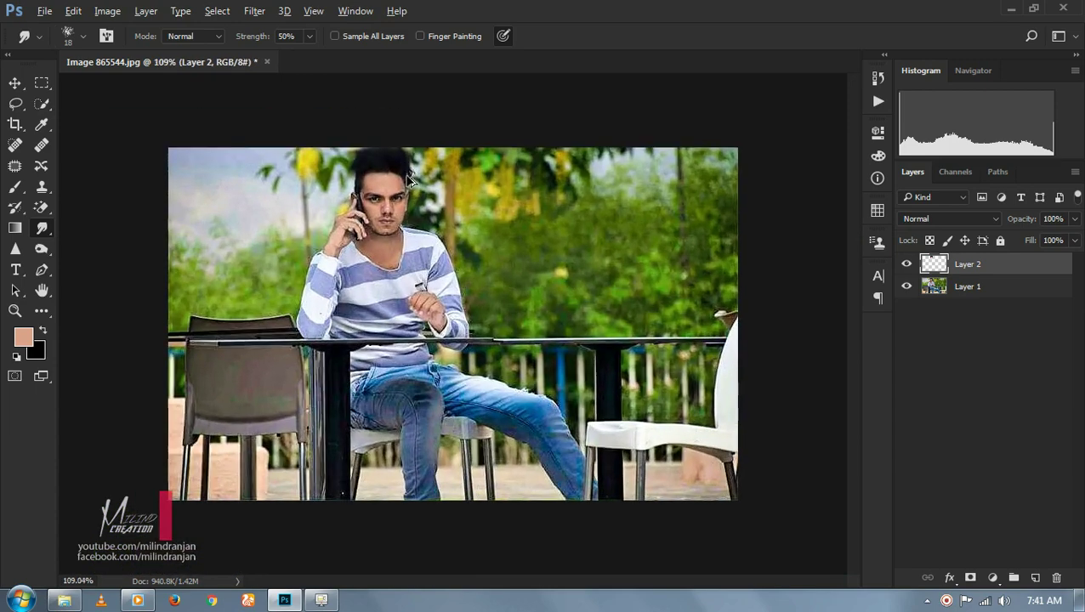
scroll(522, 185, "down", 2)
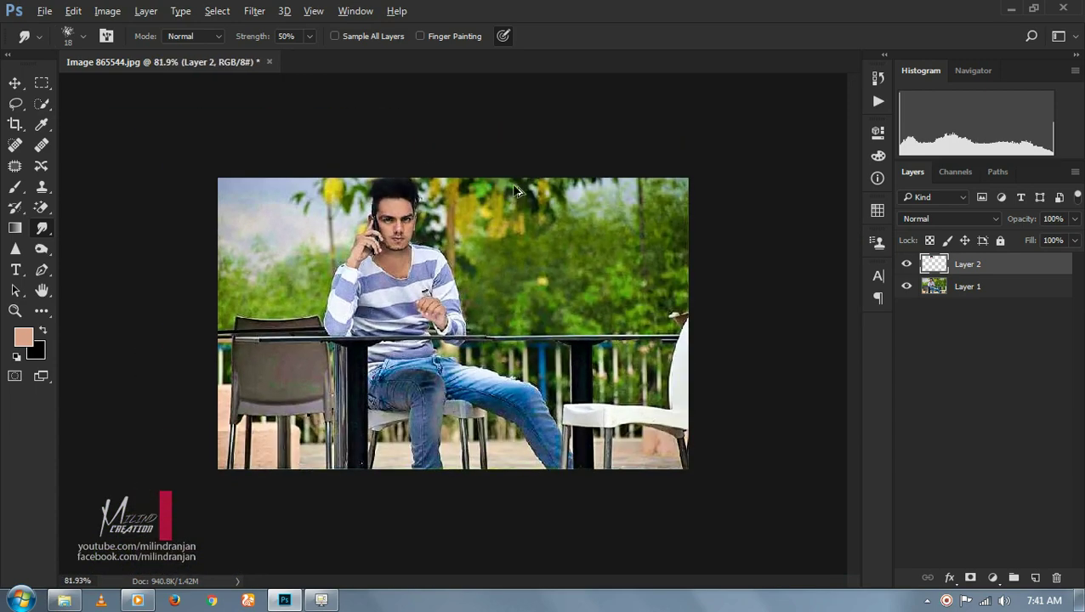
scroll(398, 170, "up", 1)
scroll(402, 159, "up", 3)
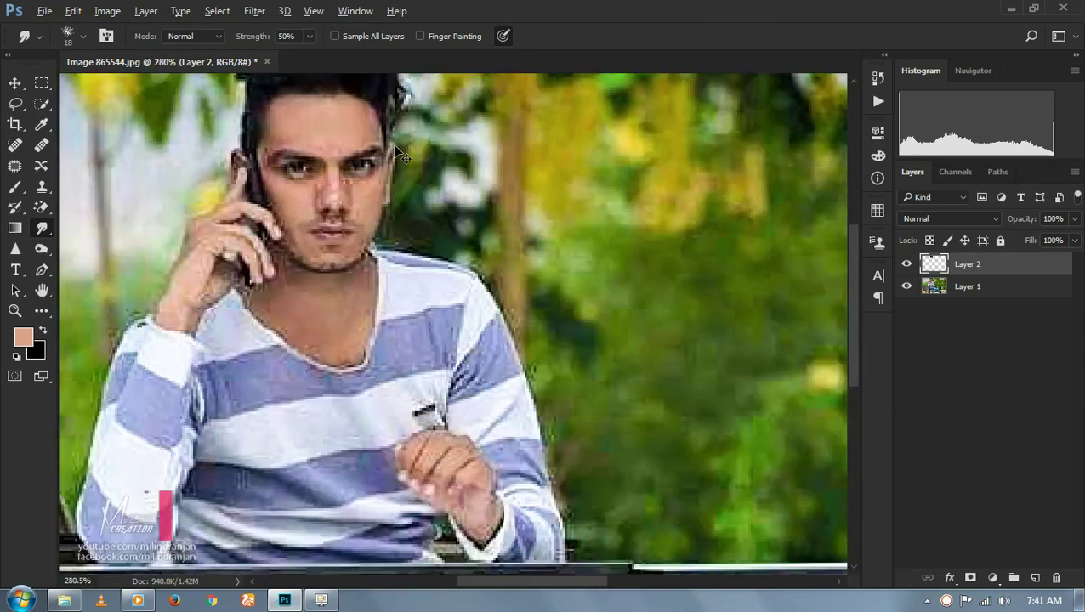
left_click_drag(402, 158, 533, 380)
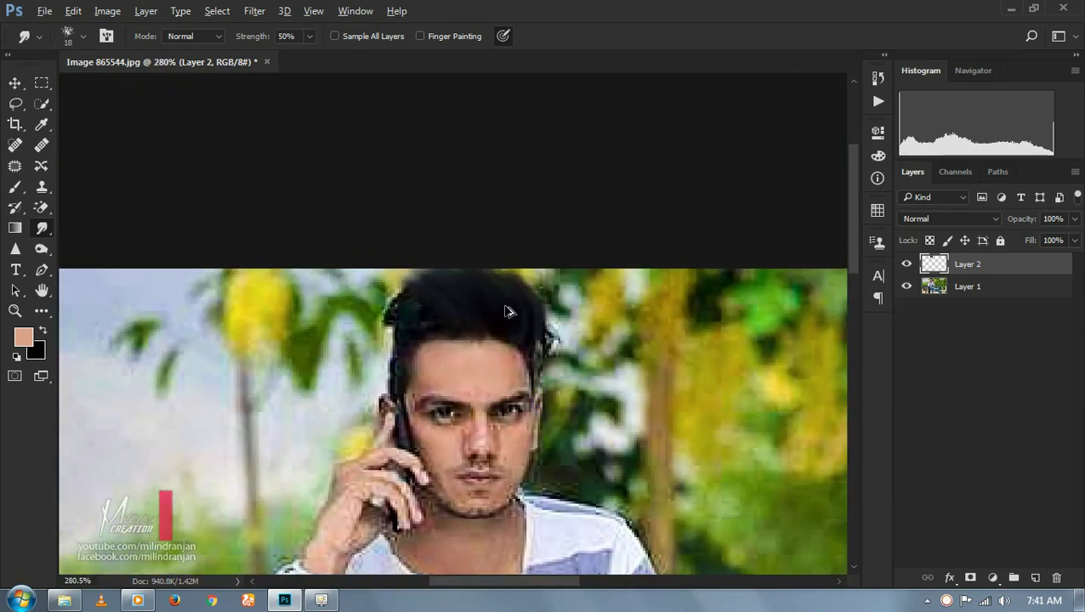
right_click(644, 329)
left_click_drag(667, 335, 662, 335)
key("Return")
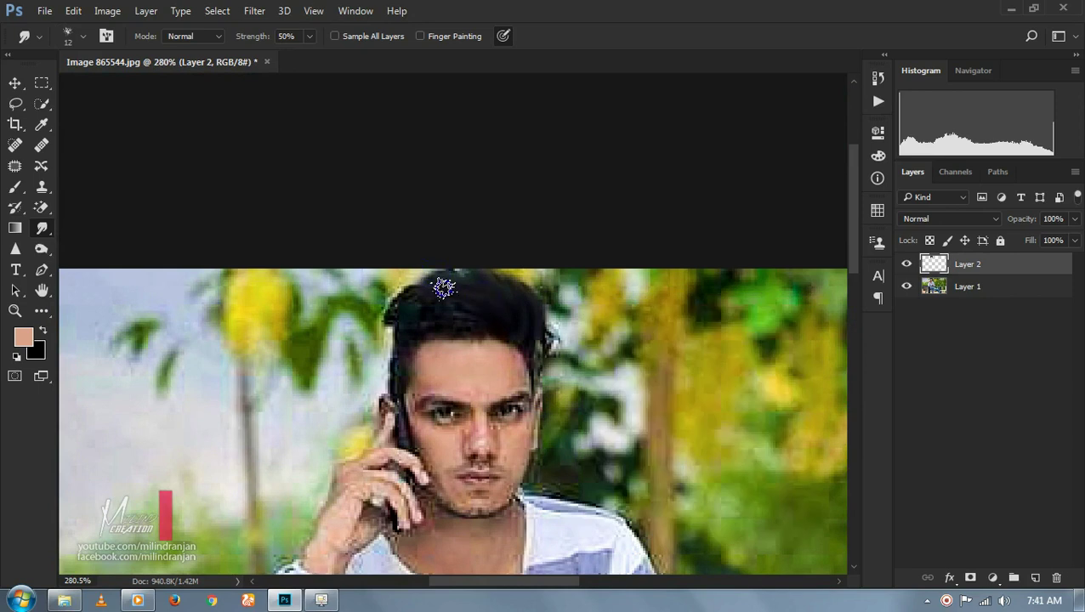
- Blend the left hair outline into the background and soften the hair top again
left_click_drag(374, 315, 422, 323)
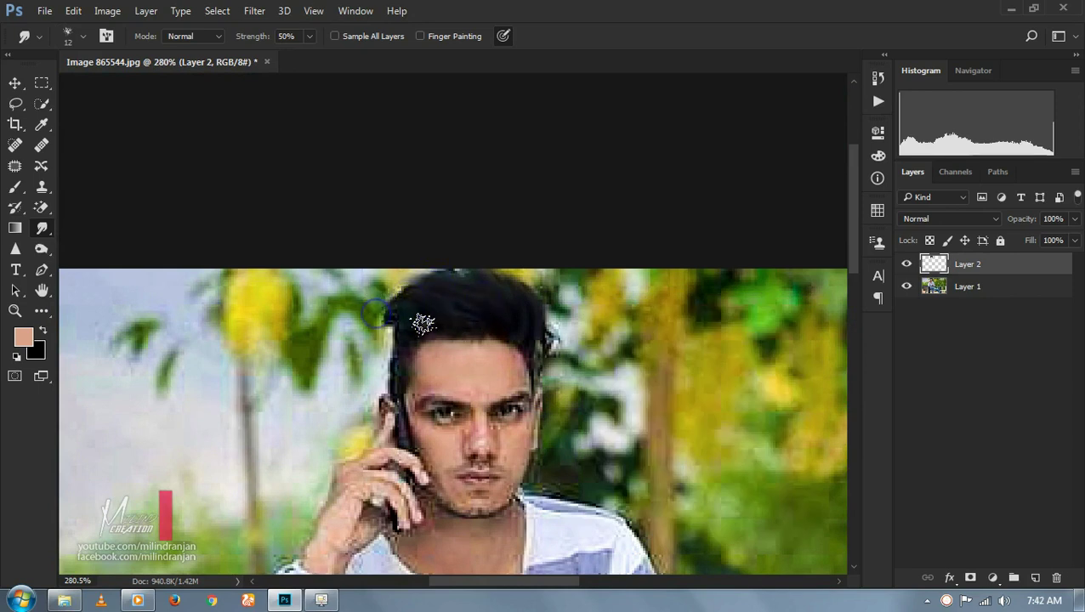
left_click_drag(382, 357, 414, 333)
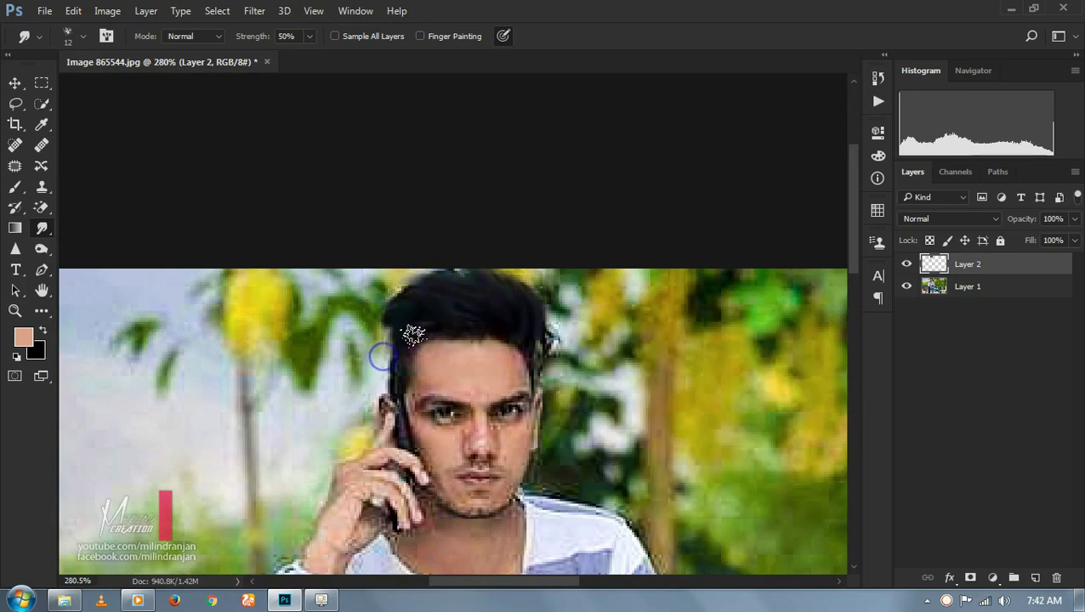
left_click_drag(362, 369, 416, 307)
left_click_drag(362, 370, 404, 349)
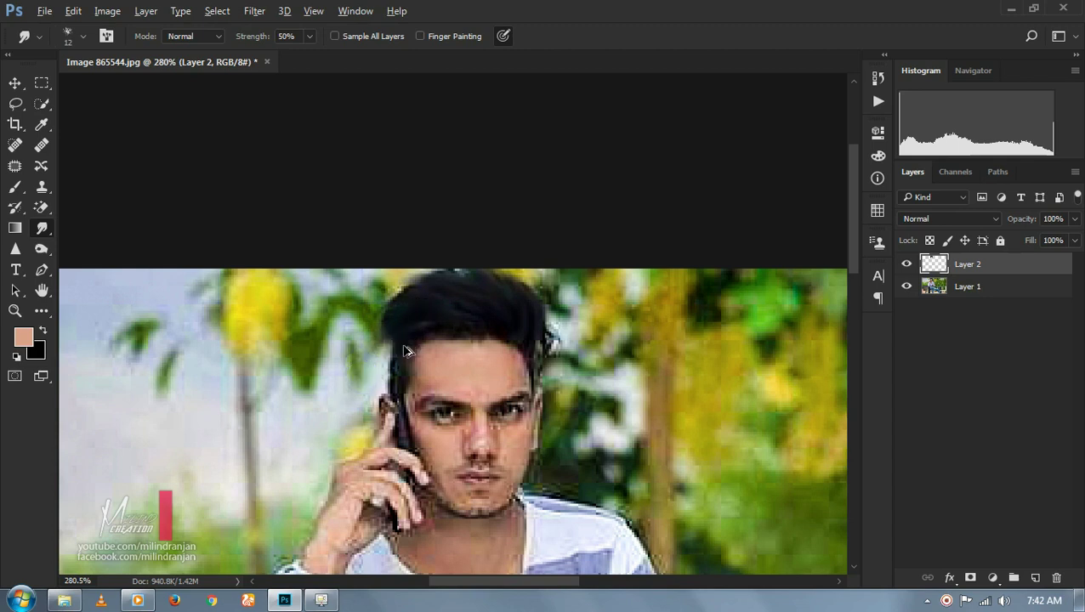
mouse_move(399, 307)
left_mouse_down()
mouse_move(379, 357)
mouse_move(399, 378)
left_mouse_up()
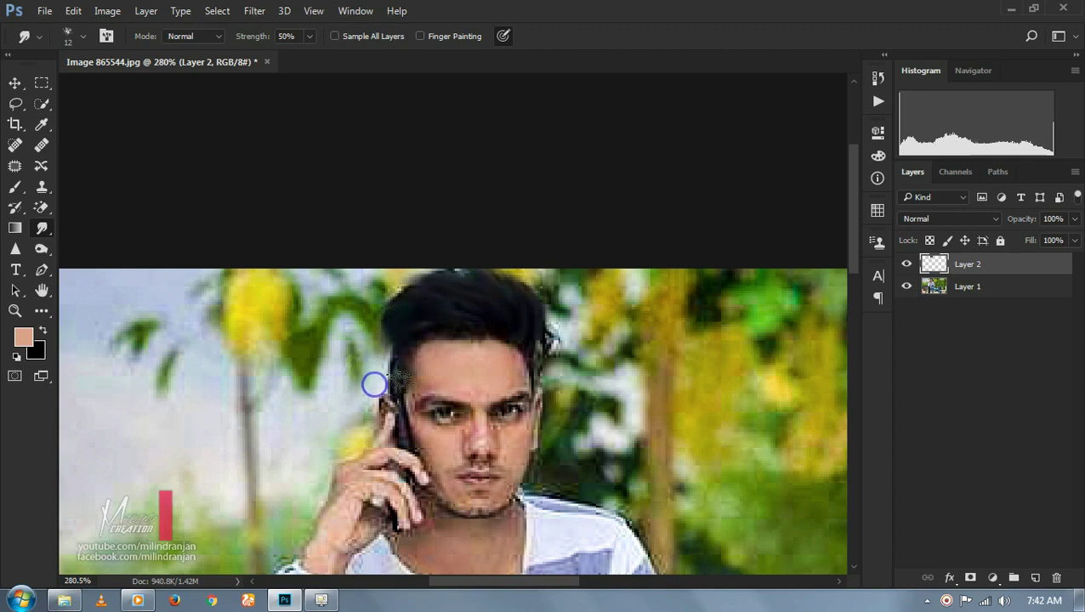
left_click_drag(513, 258, 519, 290)
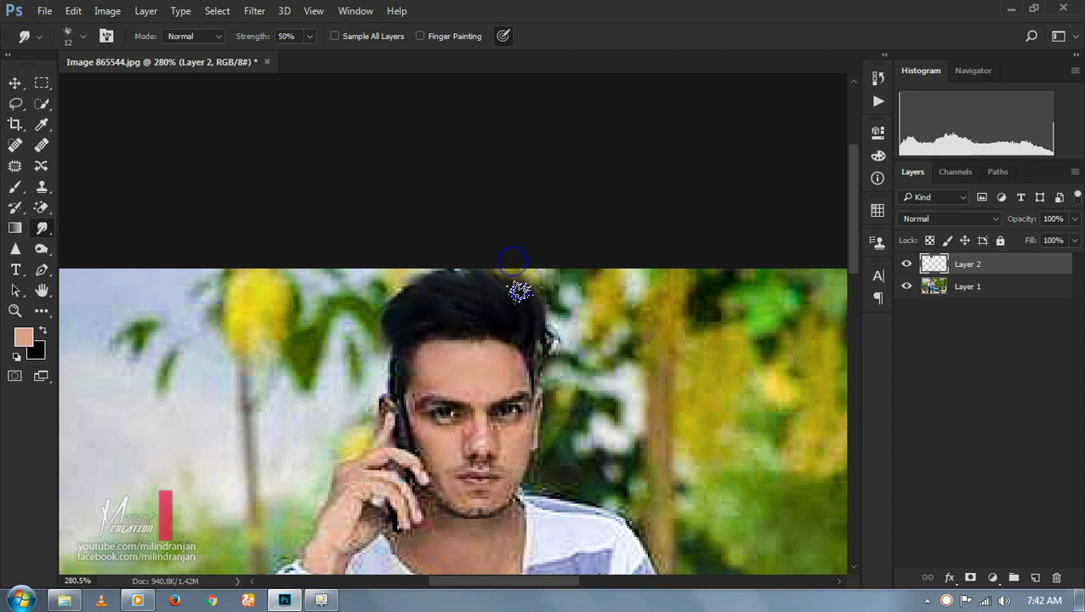
left_click_drag(483, 249, 491, 304)
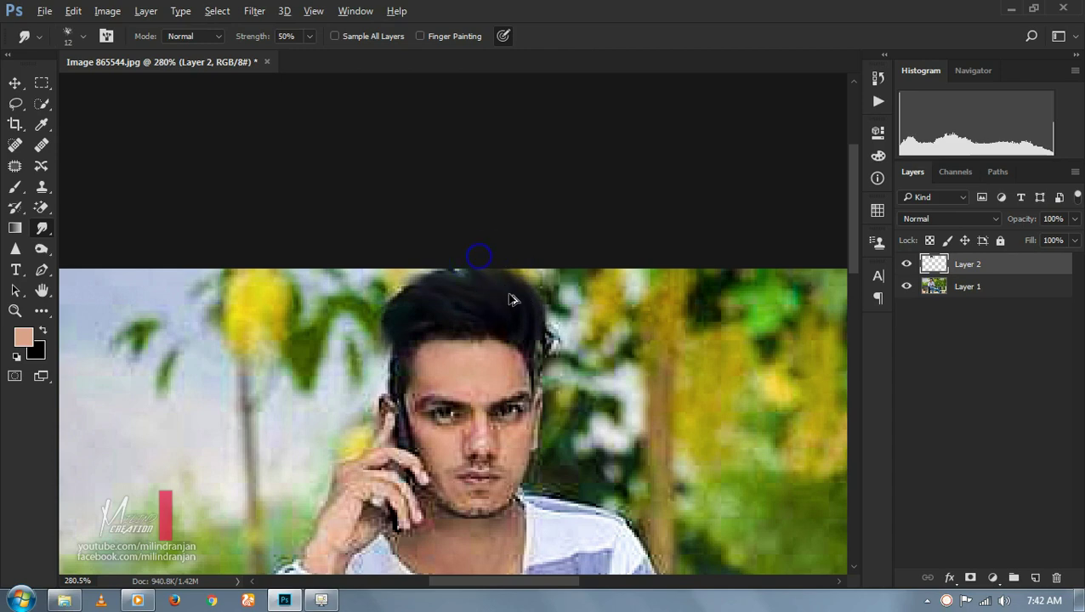
- Fit the photo on screen and drag the macbook-box-hw-spacegray-201504 (1) image into the document
key("ctrl+0")
scroll(421, 204, "up", 1)
scroll(436, 233, "down", 2)
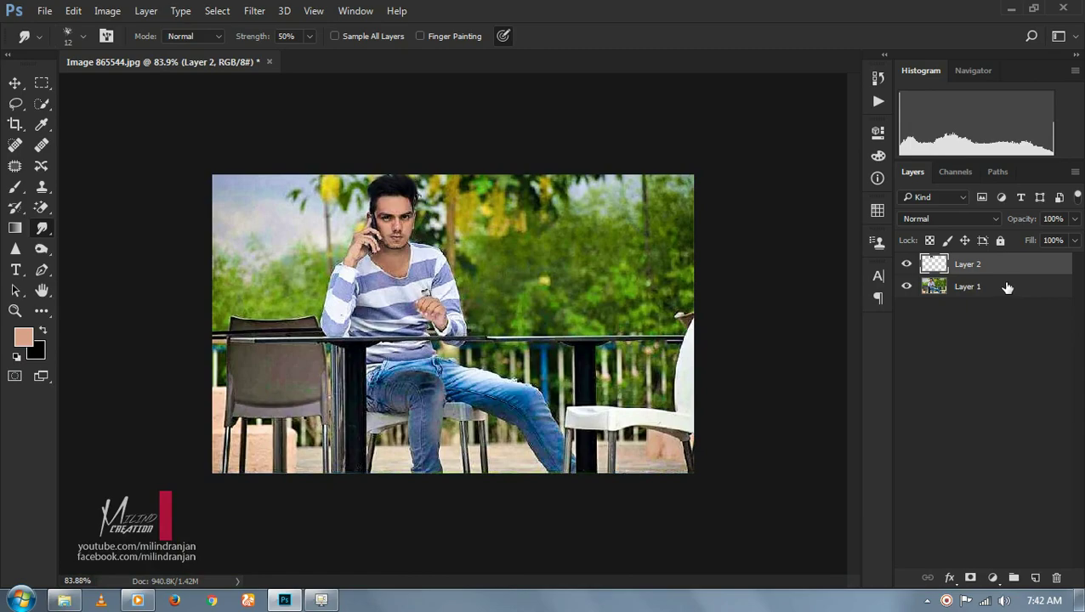
left_click(63, 600)
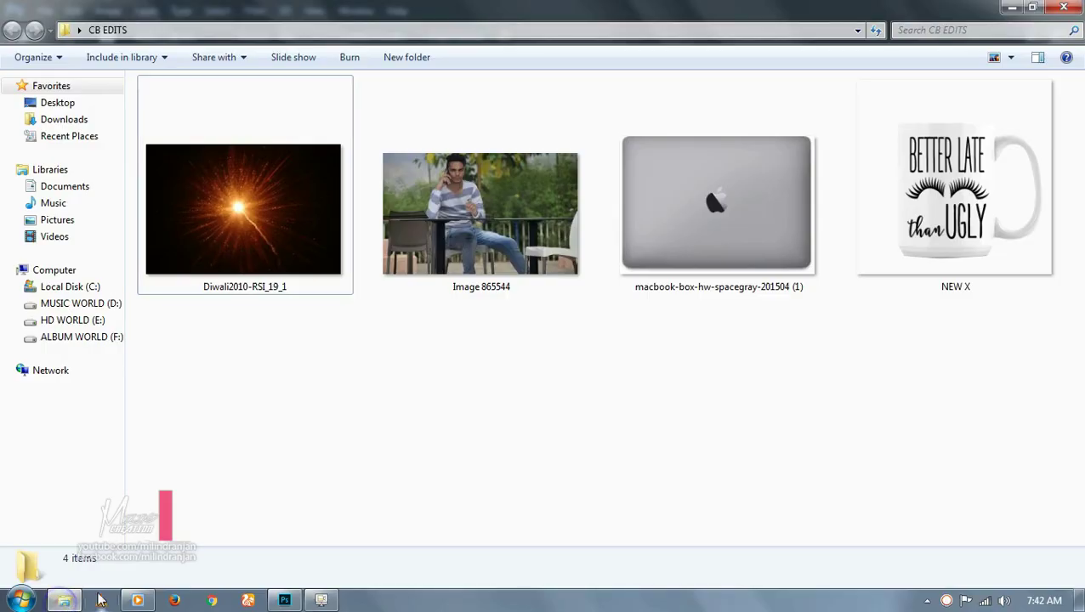
mouse_move(714, 212)
left_mouse_down()
mouse_move(293, 602)
mouse_move(393, 271)
left_mouse_up()
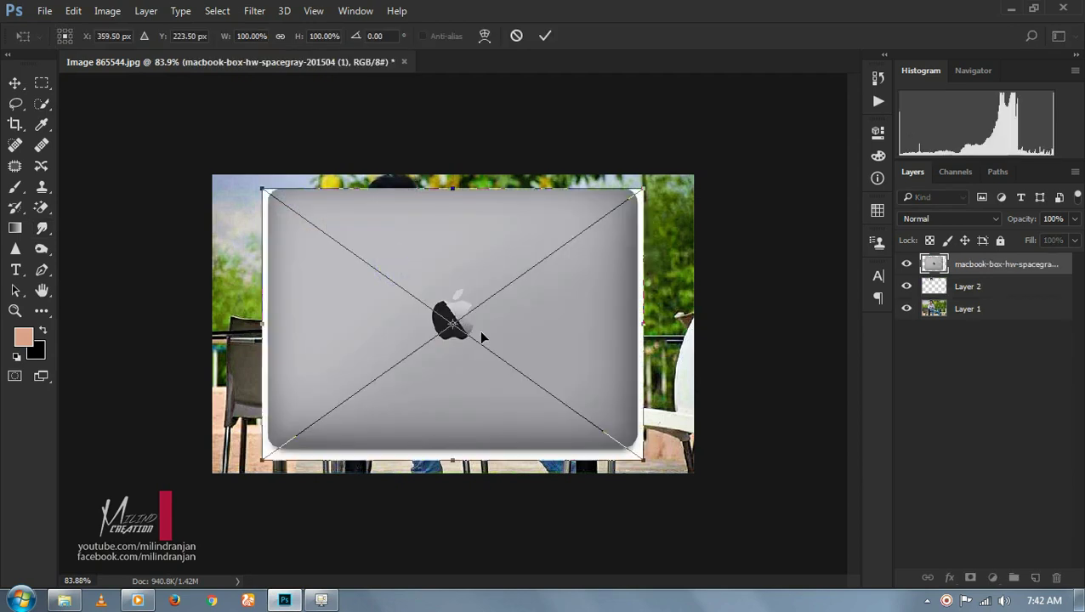
- Commit and rasterize the MacBook layer, then remove its white border with the Magic Eraser
key("Return")
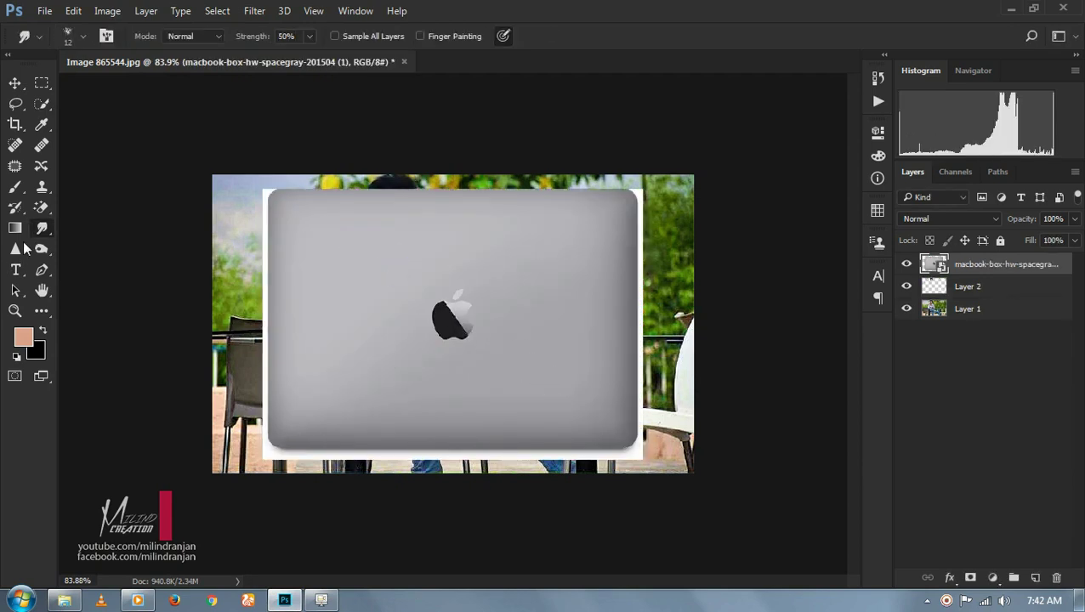
left_click(39, 211)
left_click(78, 237)
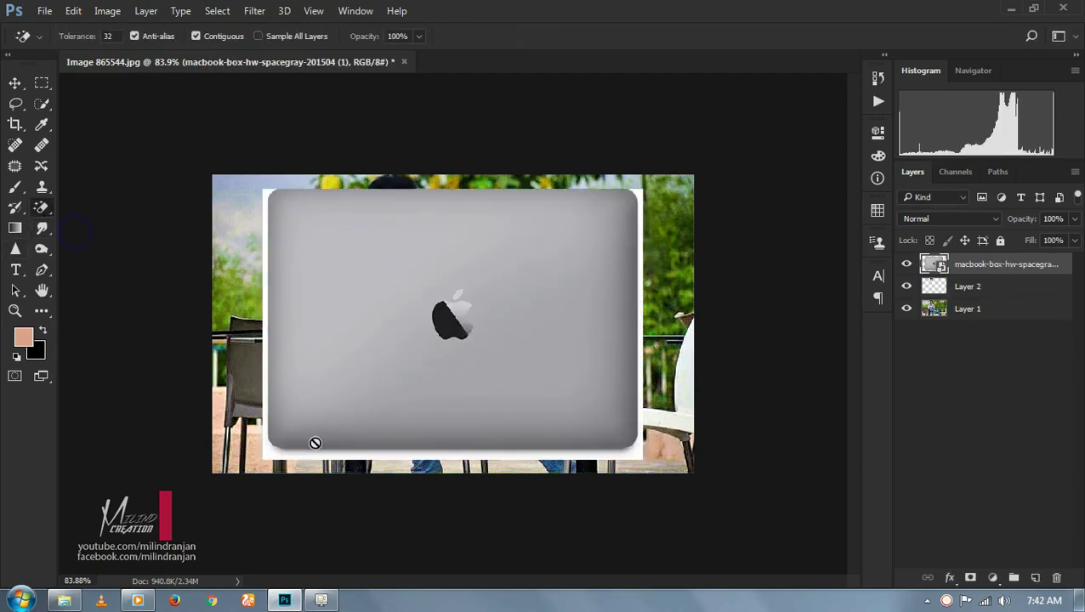
right_click(991, 266)
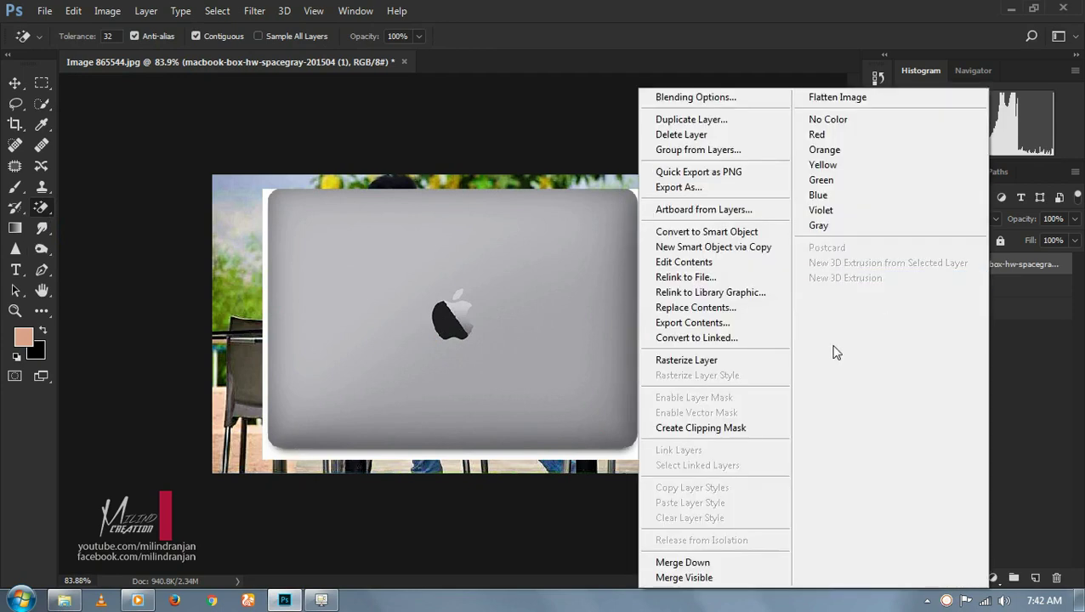
left_click(669, 359)
left_click(589, 448)
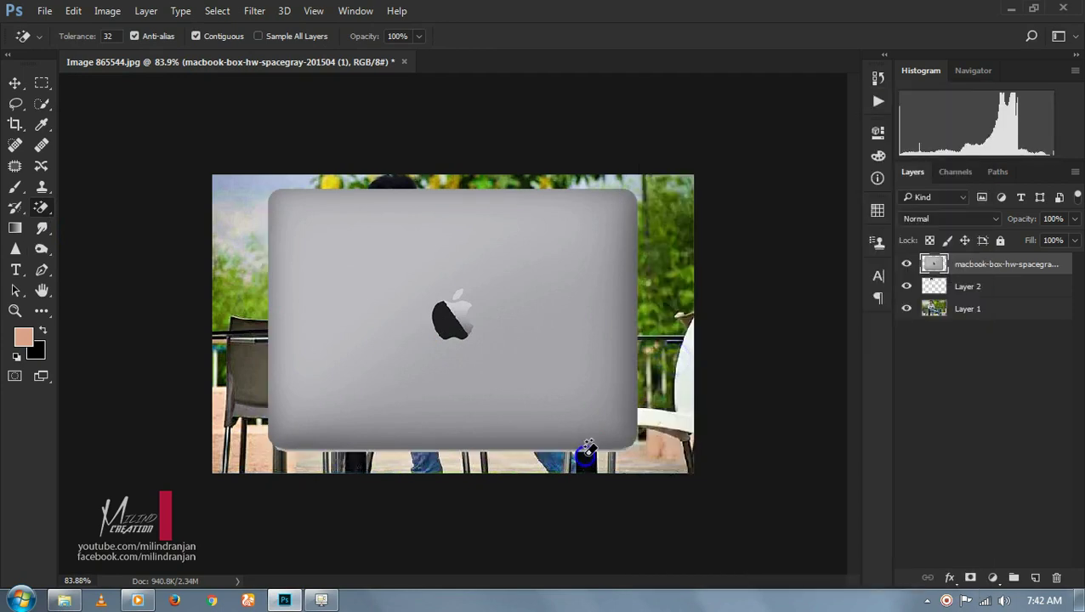
left_click(581, 449)
- Scale the MacBook down and move it up-left over the man
key("ctrl+t")
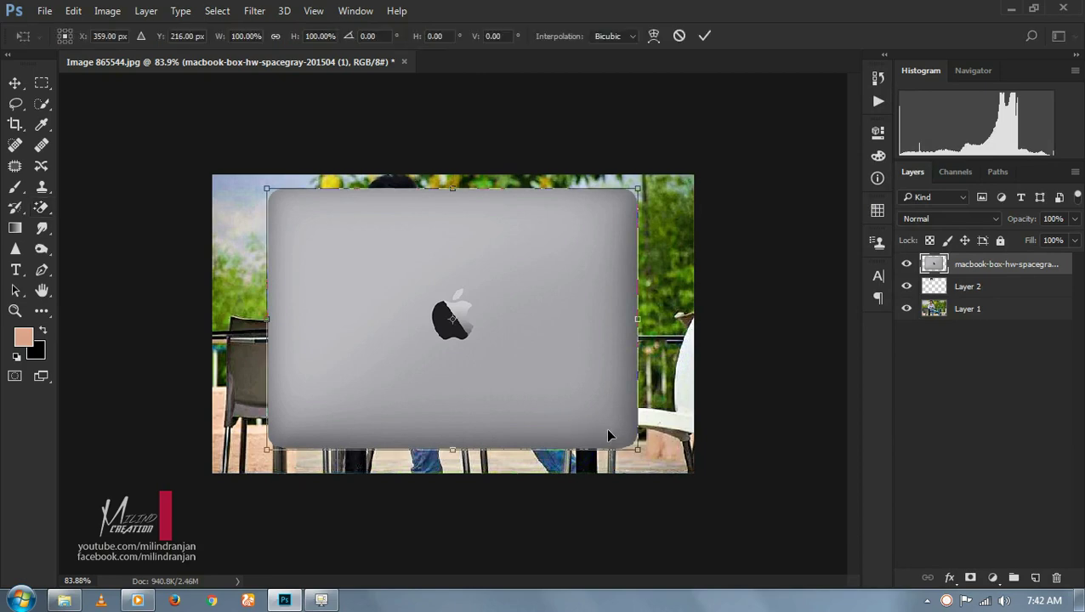
mouse_move(643, 456)
left_mouse_down()
mouse_move(528, 372)
mouse_move(644, 441)
left_mouse_up()
scroll(486, 348, "up", 2)
scroll(410, 308, "up", 2)
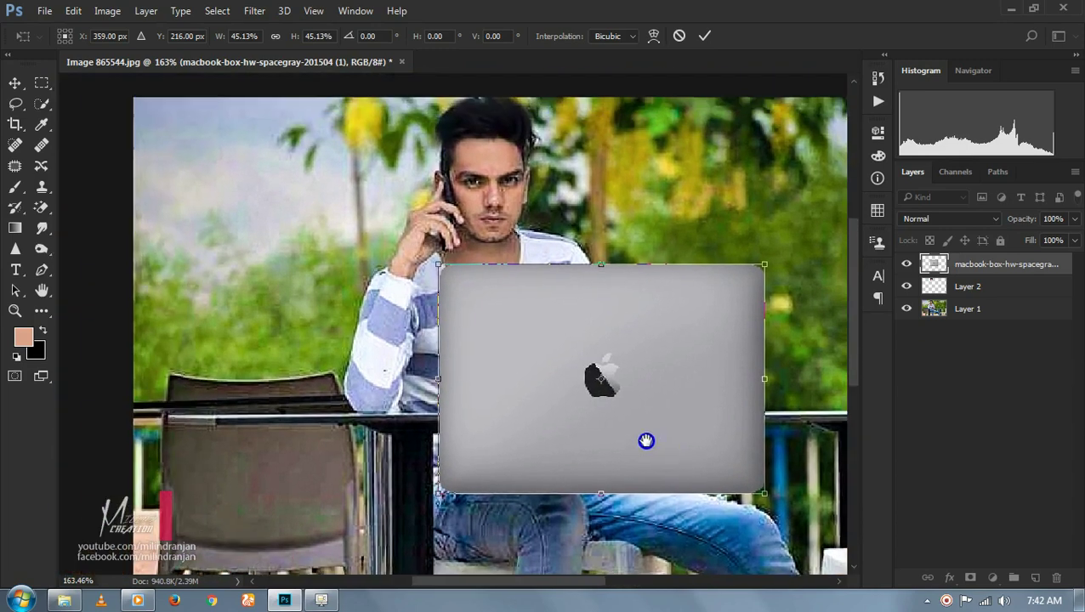
key("Return")
key("e")
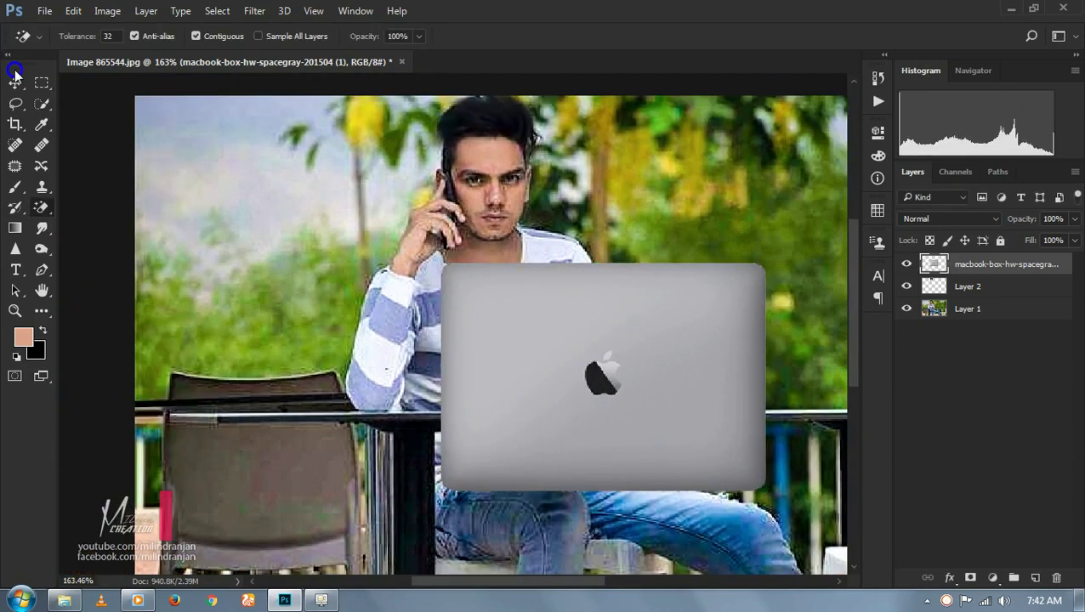
left_click(15, 82)
mouse_move(460, 334)
left_mouse_down()
mouse_move(265, 210)
mouse_move(225, 235)
left_mouse_up()
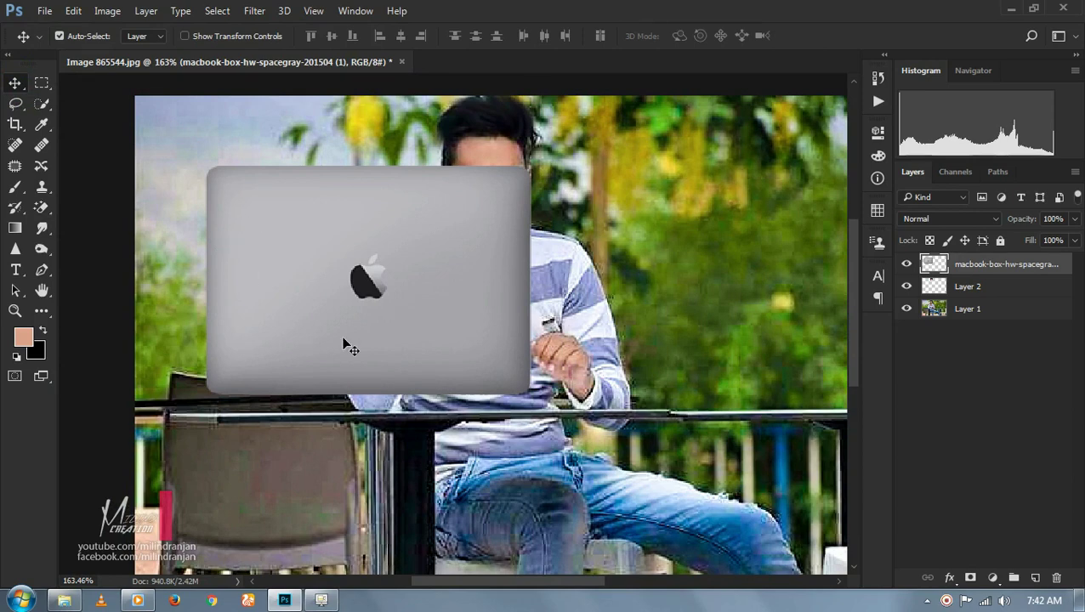
- Shrink the MacBook to about 55% and set it on the table in front of the man's chest
key("ctrl+t")
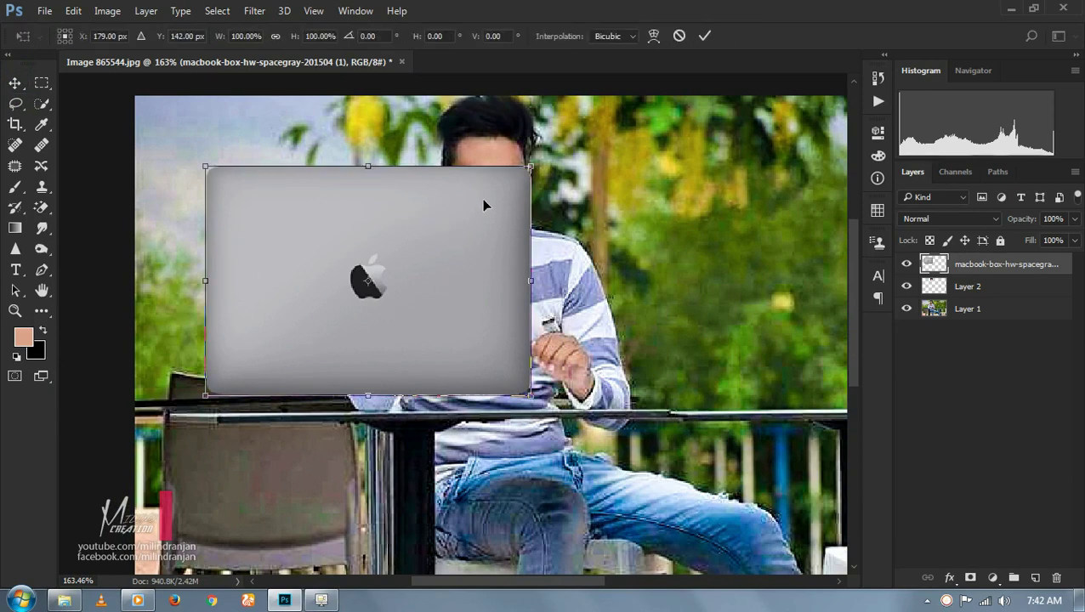
mouse_move(528, 164)
left_mouse_down()
mouse_move(496, 205)
mouse_move(484, 201)
left_mouse_up()
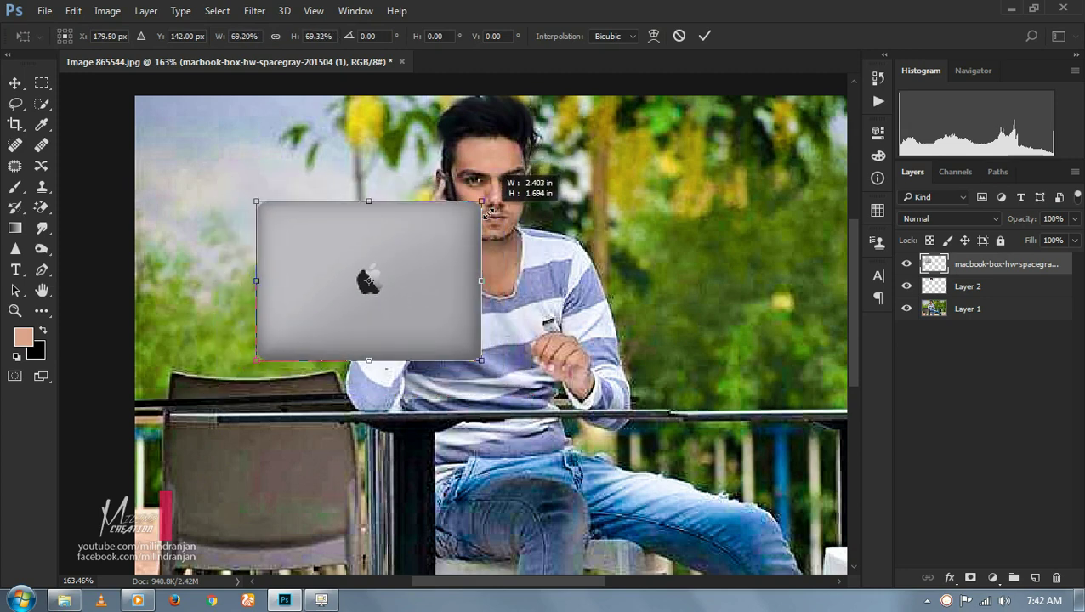
mouse_move(419, 274)
left_mouse_down()
mouse_move(397, 324)
mouse_move(534, 330)
left_mouse_up()
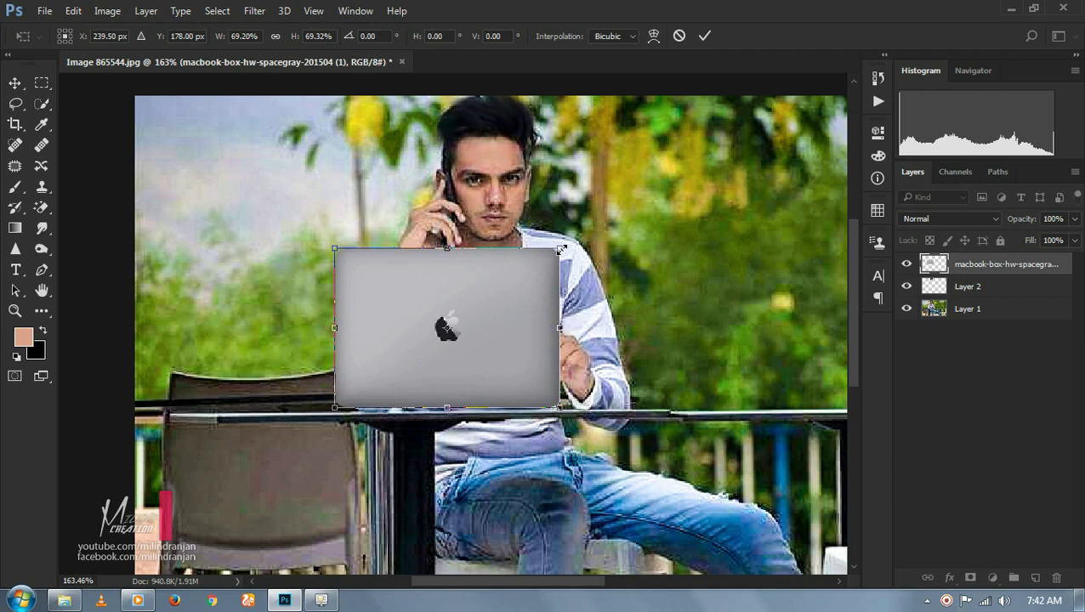
left_click_drag(561, 249, 549, 255)
left_click_drag(522, 313, 541, 333)
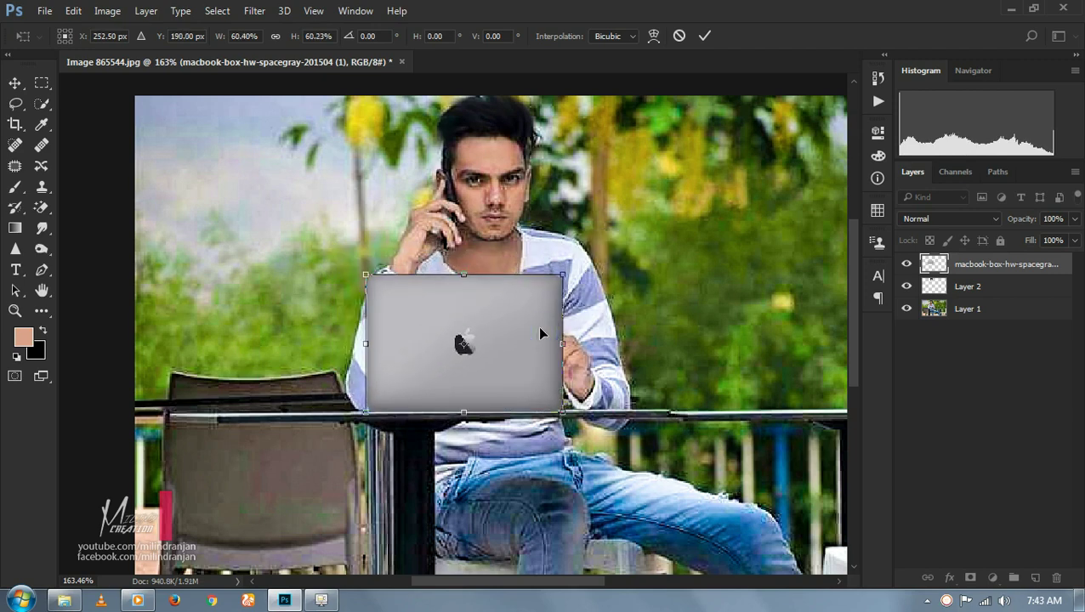
left_click_drag(563, 277, 553, 293)
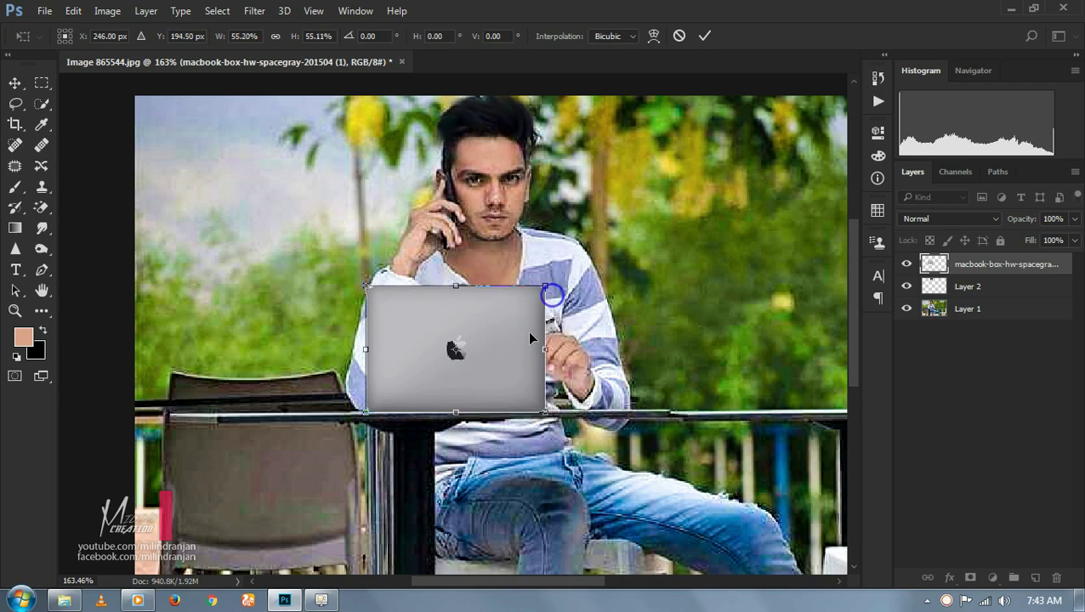
left_click_drag(527, 330, 549, 339)
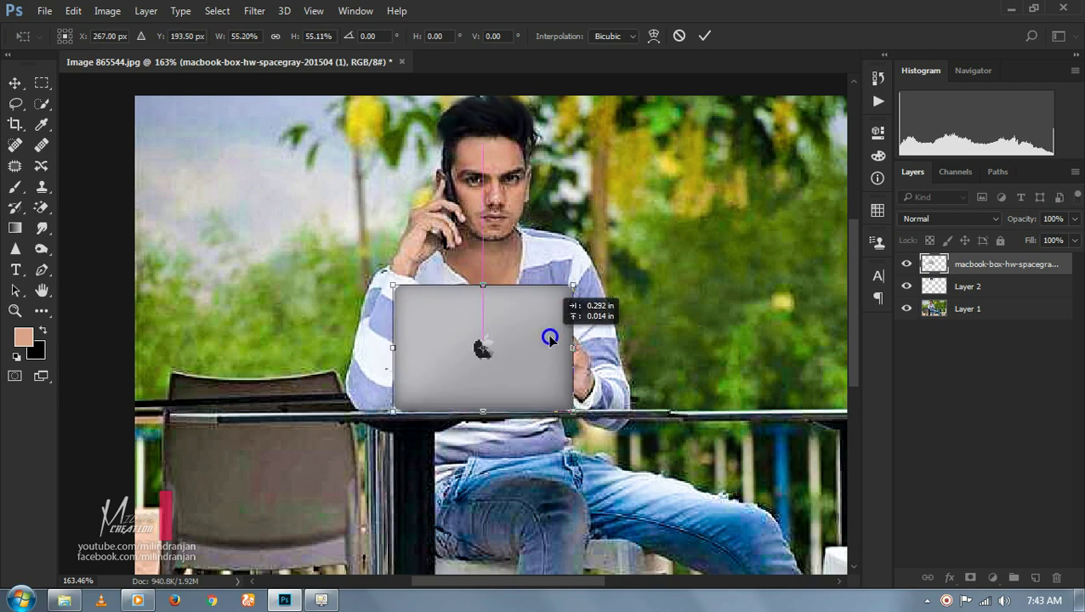
left_click_drag(550, 343, 541, 359)
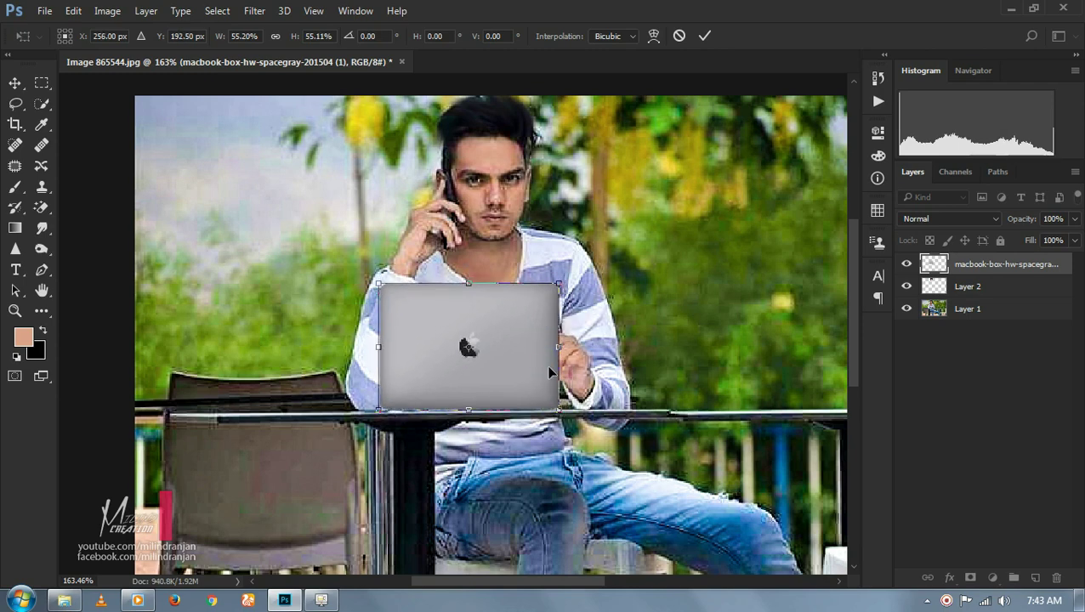
key("Return")
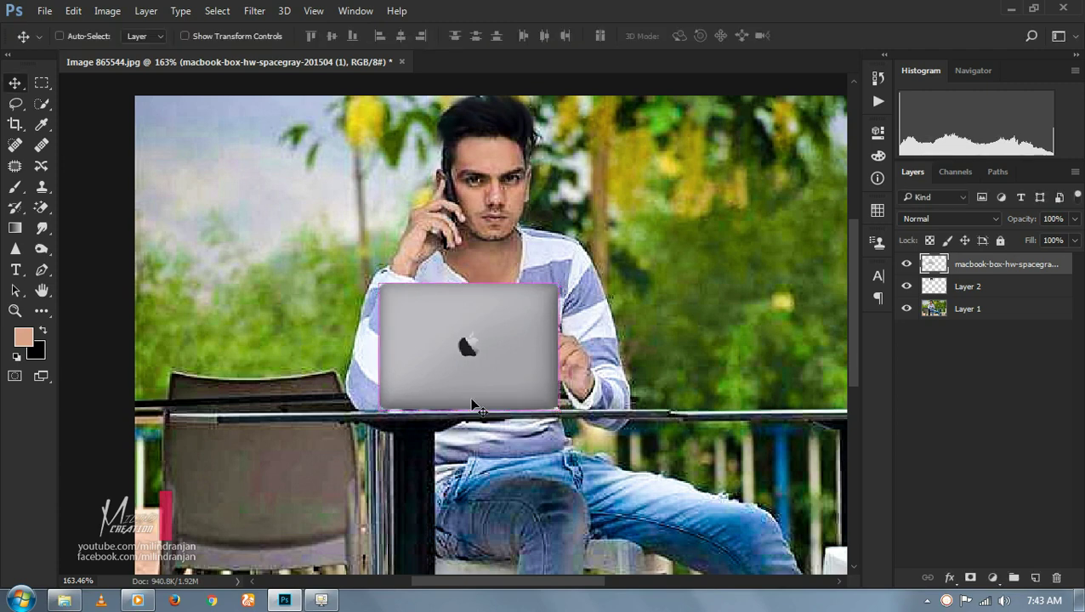
- Nudge the MacBook down two steps and set the Eraser to an 8 px brush
scroll(454, 414, "up", 5)
key("Down")
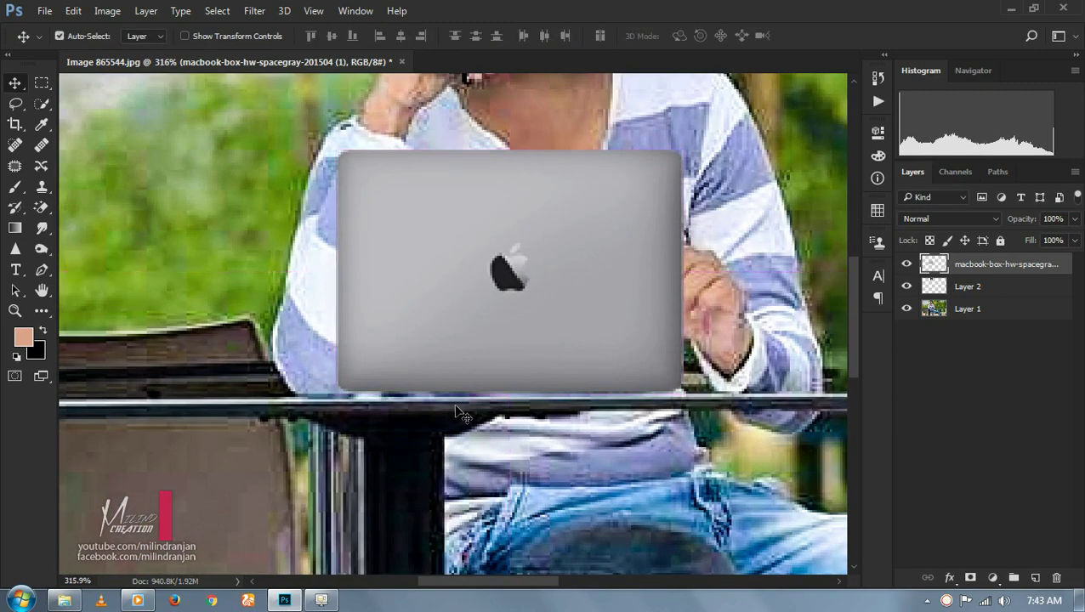
key("Down")
key("Down")
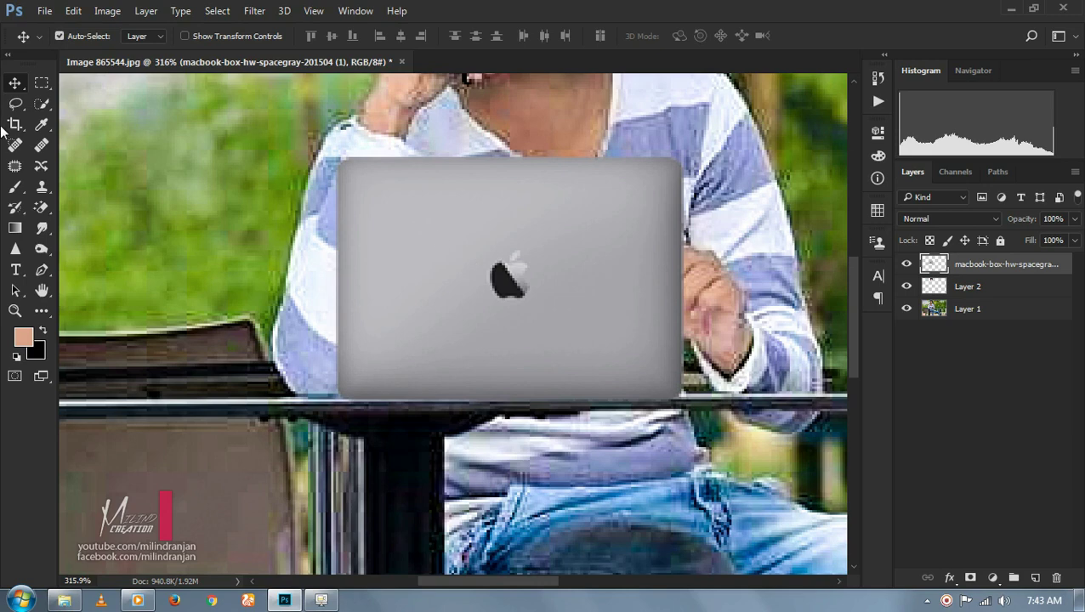
right_click(41, 207)
left_click(65, 209)
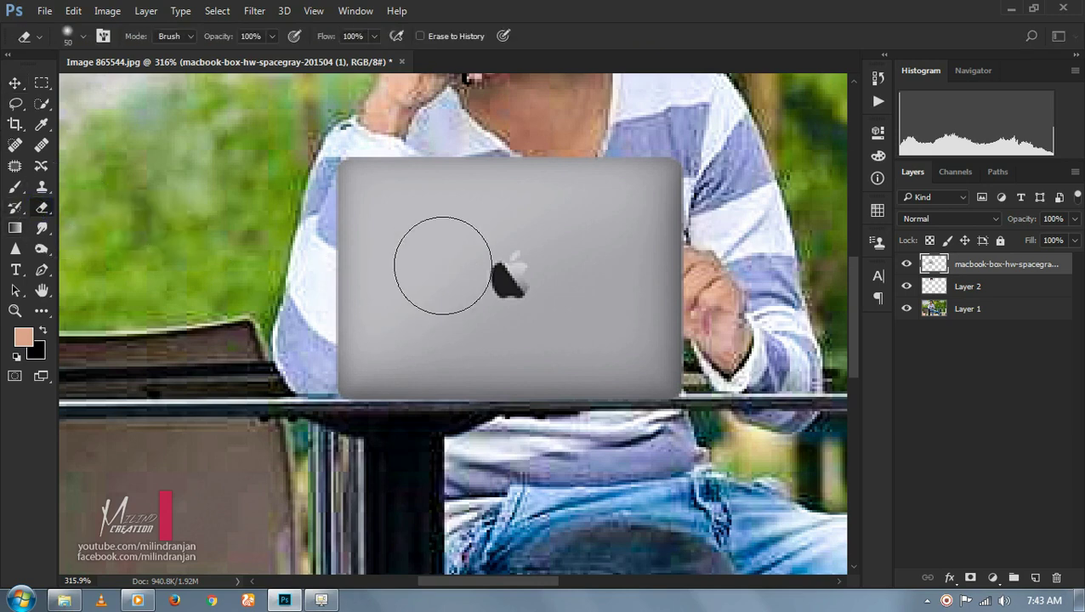
left_click(508, 281)
right_click(577, 307)
type("8")
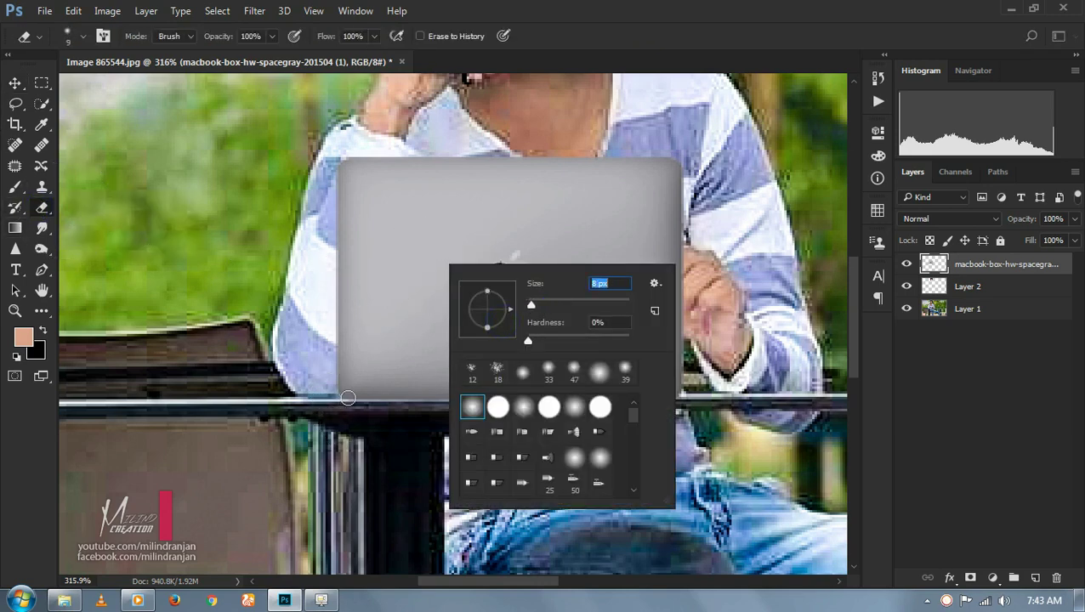
key("Return")
- Erase the grey strip along the laptop's bottom edge, redoing the first stroke
mouse_move(371, 400)
left_mouse_down()
mouse_move(680, 396)
mouse_move(555, 409)
left_mouse_up()
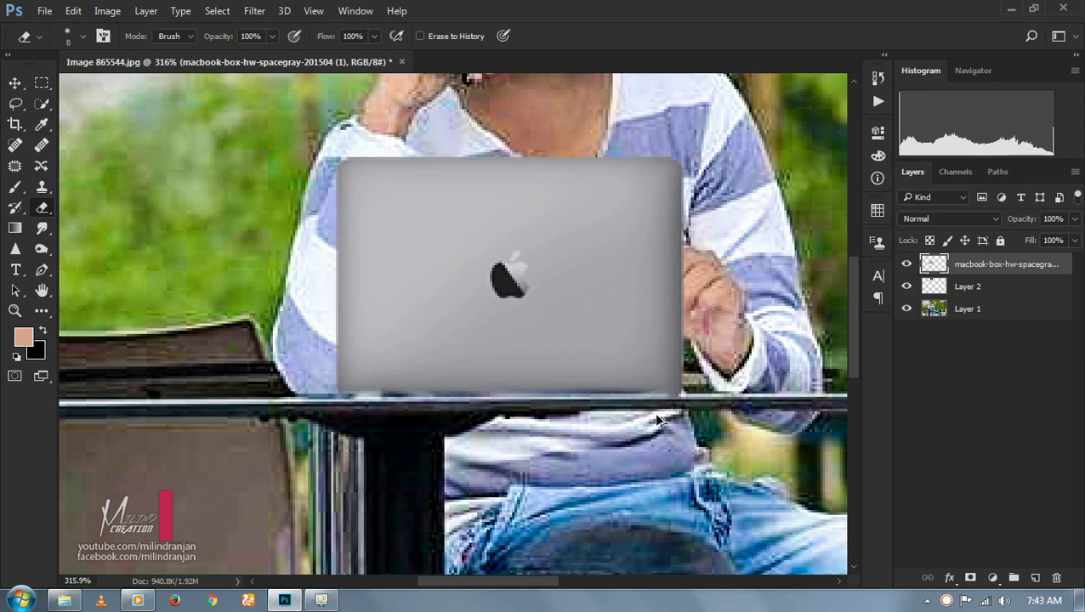
key("ctrl+z")
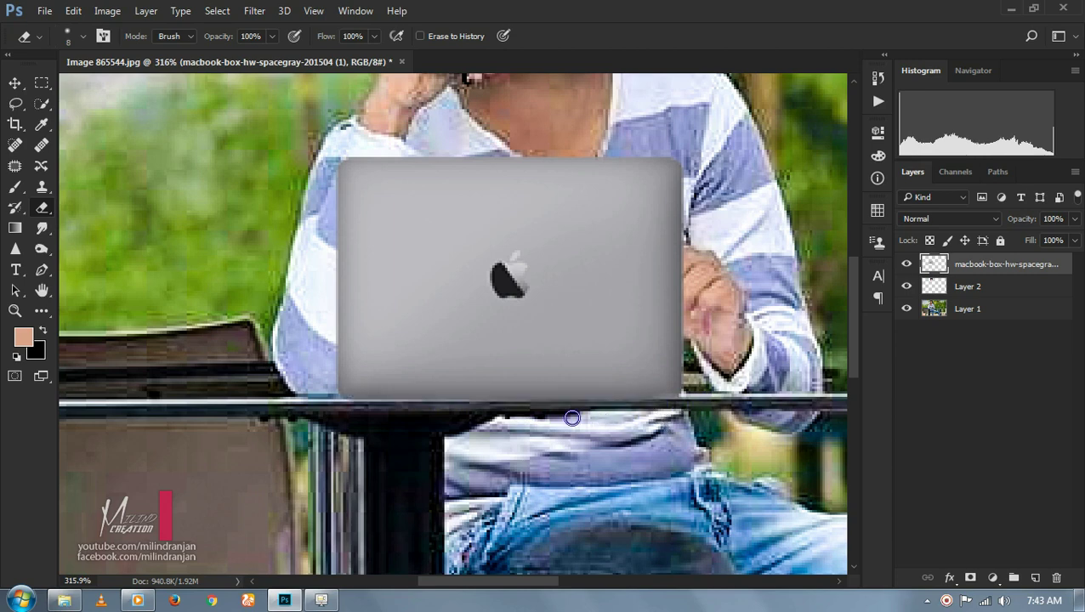
left_click_drag(520, 401, 585, 399)
left_click_drag(514, 404, 452, 401)
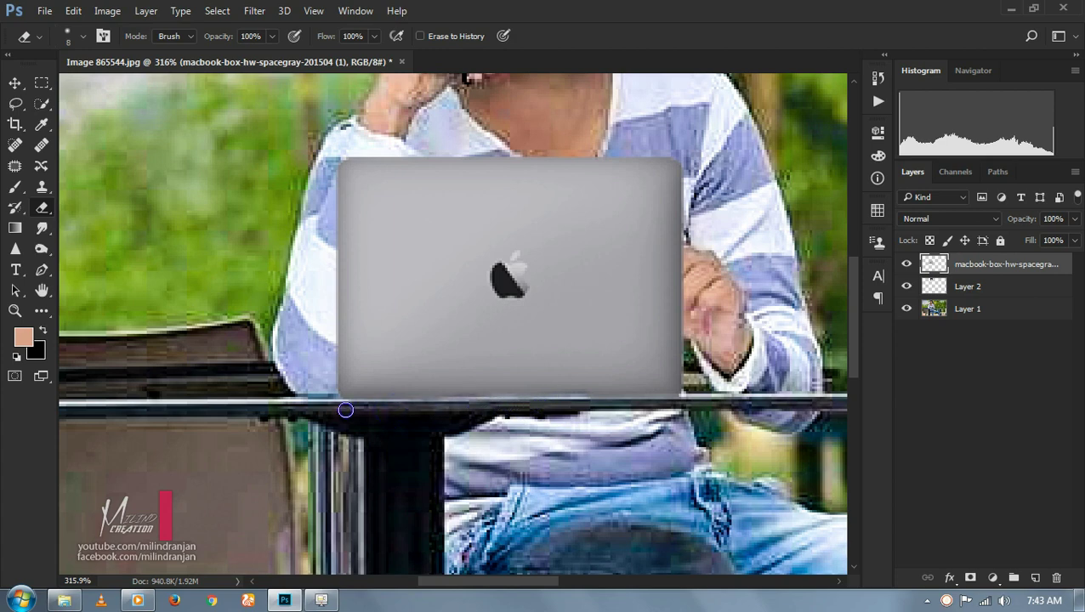
left_click_drag(335, 401, 331, 397)
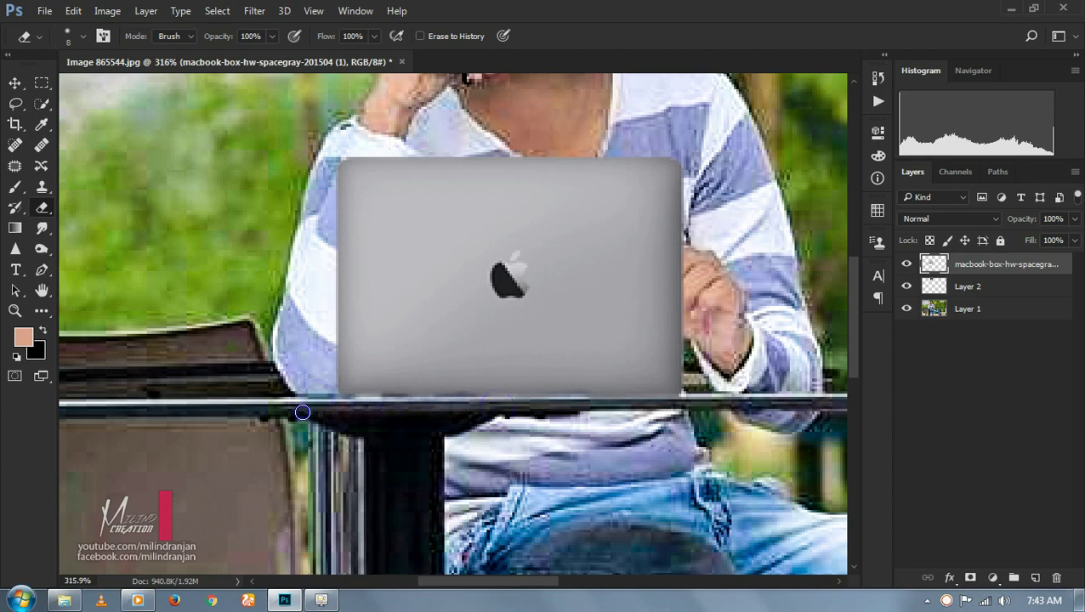
- Touch up remaining spots on the laptop's bottom edge and inspect it close up
key("ctrl+0")
scroll(479, 392, "up", 3)
scroll(484, 400, "up", 3)
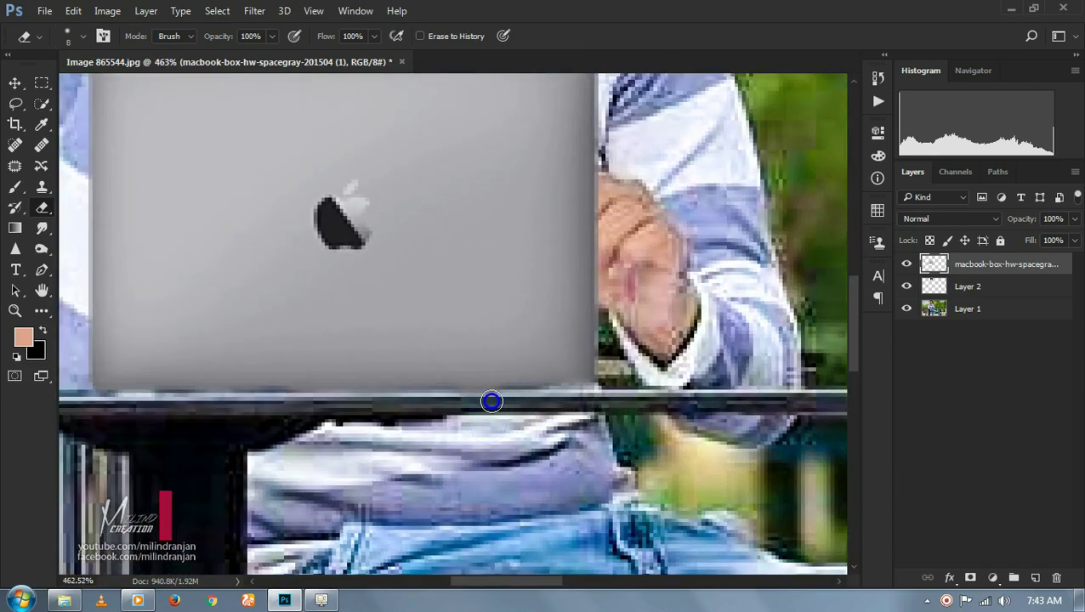
mouse_move(583, 414)
left_mouse_down()
mouse_move(570, 401)
mouse_move(402, 415)
mouse_move(543, 399)
left_mouse_up()
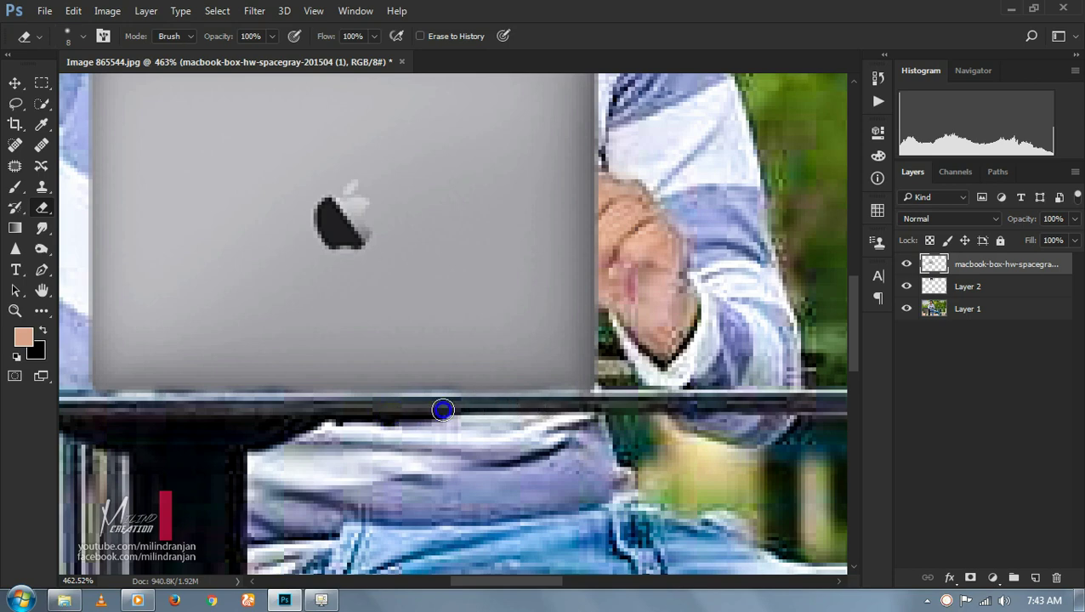
left_click(423, 409)
scroll(465, 364, "down", 3)
scroll(465, 364, "down", 2)
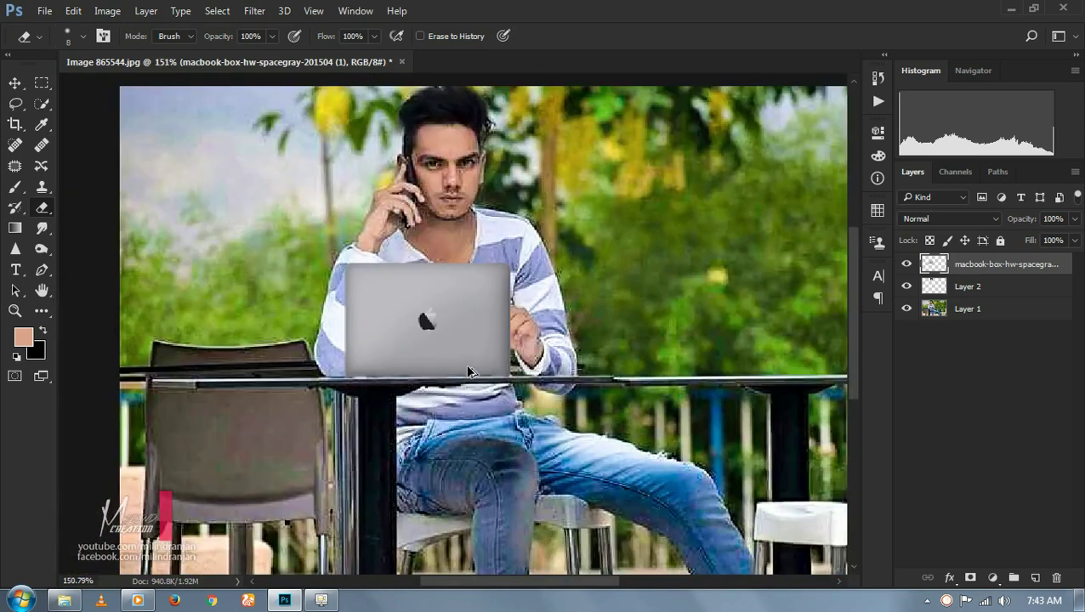
scroll(465, 364, "down", 2)
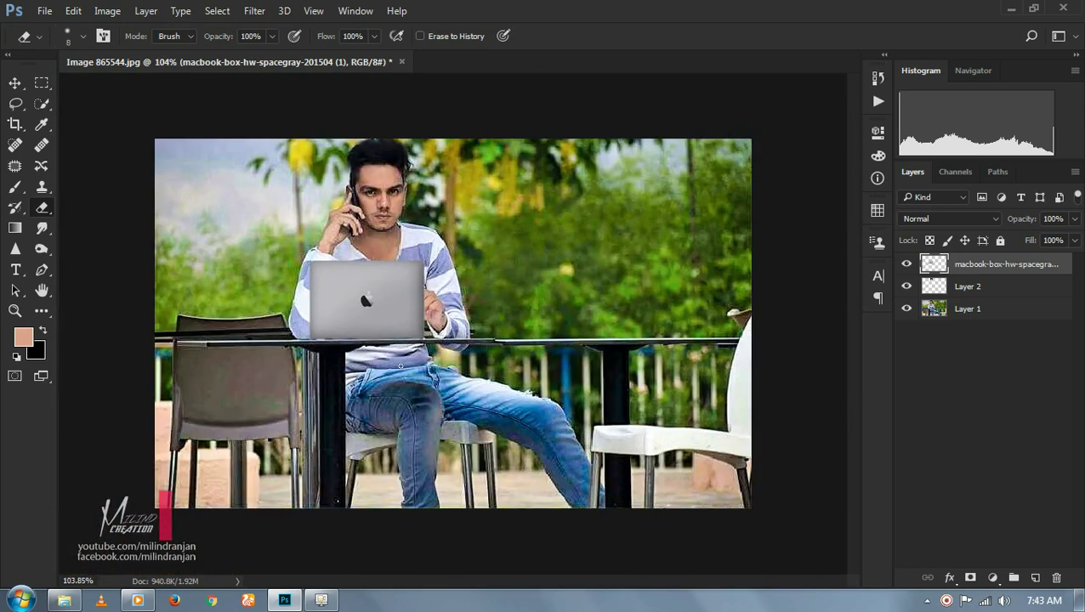
left_click(14, 83)
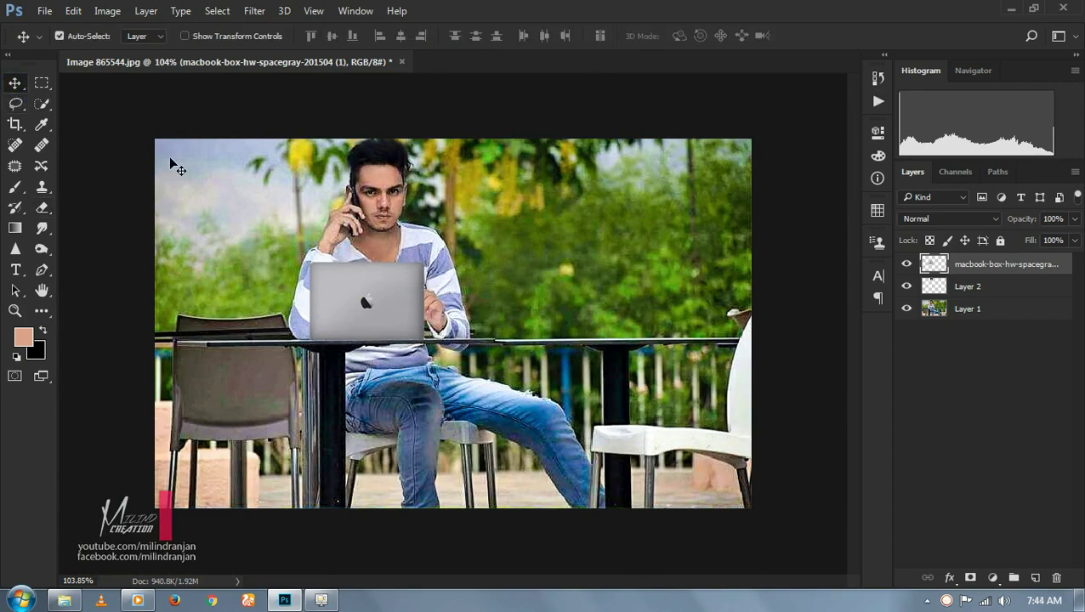
scroll(417, 425, "up", 3)
scroll(625, 419, "up", 4)
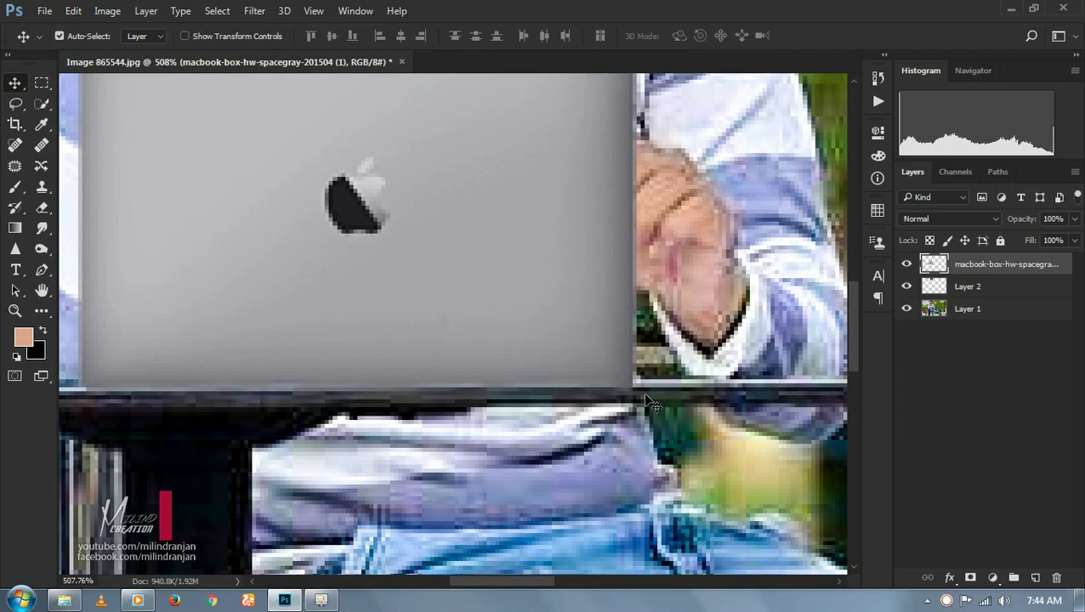
left_click(41, 208)
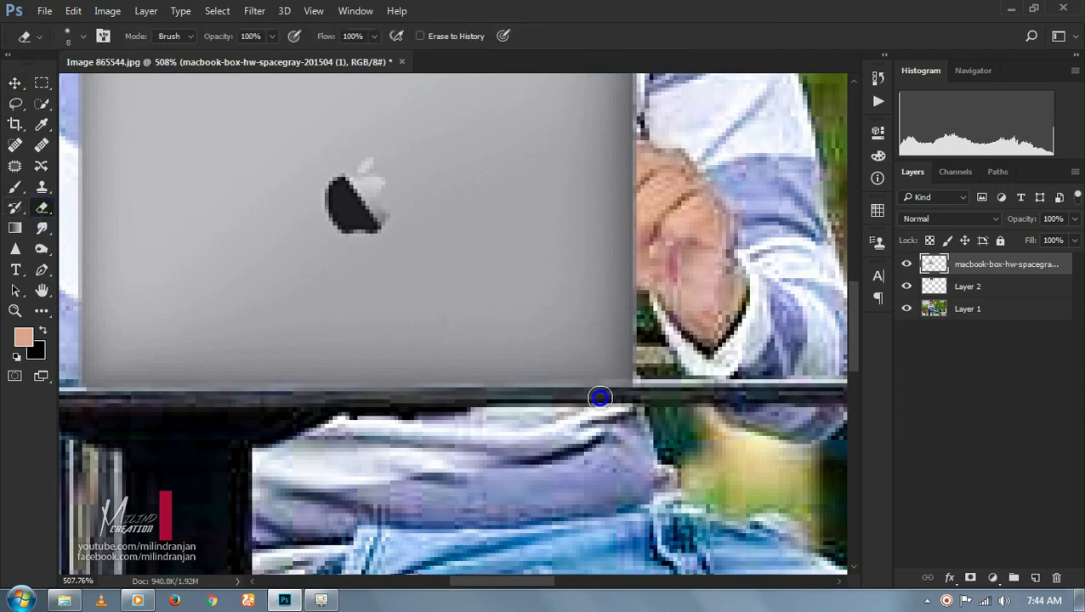
scroll(332, 414, "down", 3)
scroll(340, 400, "down", 2)
scroll(363, 366, "down", 2)
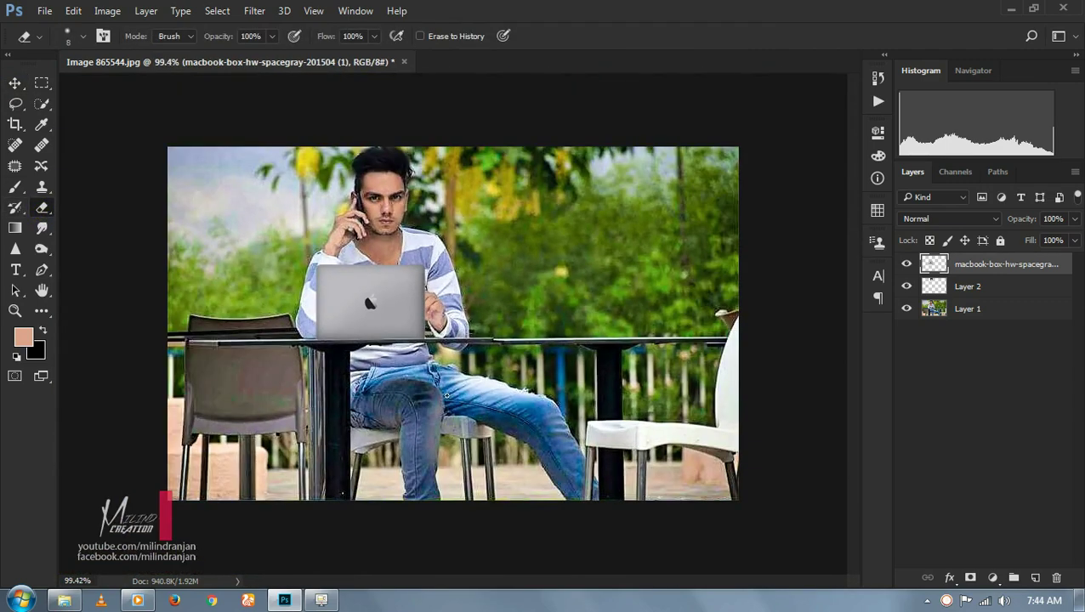
scroll(394, 273, "up", 1)
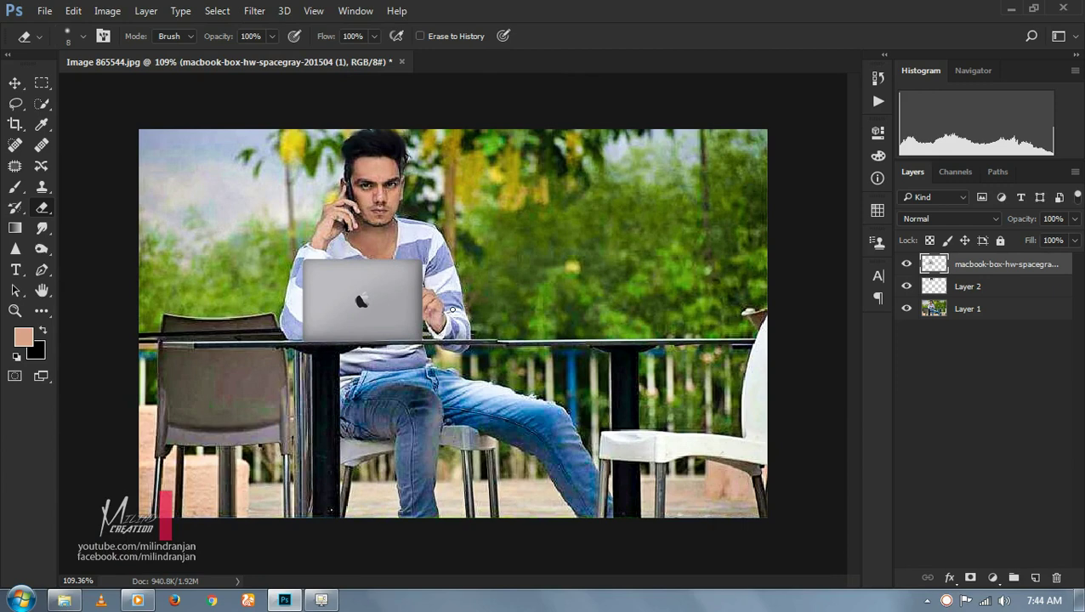
- Duplicate Layer 1 as Layer 1 copy
left_click(1014, 308)
right_click(1014, 307)
left_click(752, 174)
left_click(678, 176)
- Apply Color Efex Pro 4 Detail Extractor at 25%, contrast 65%, saturation 72% to the copy
left_click(254, 10)
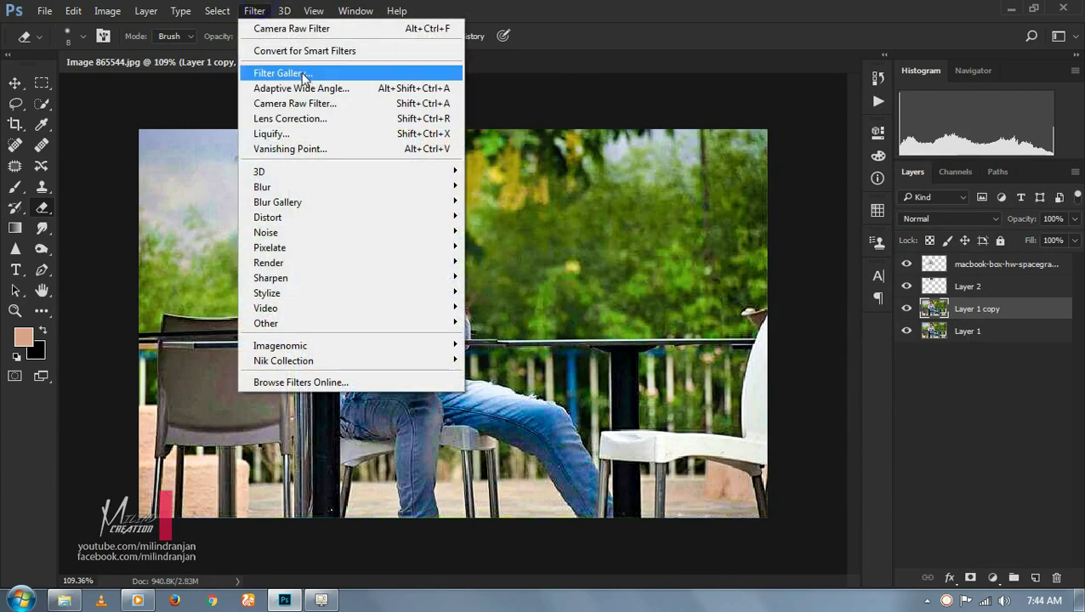
left_click(381, 363)
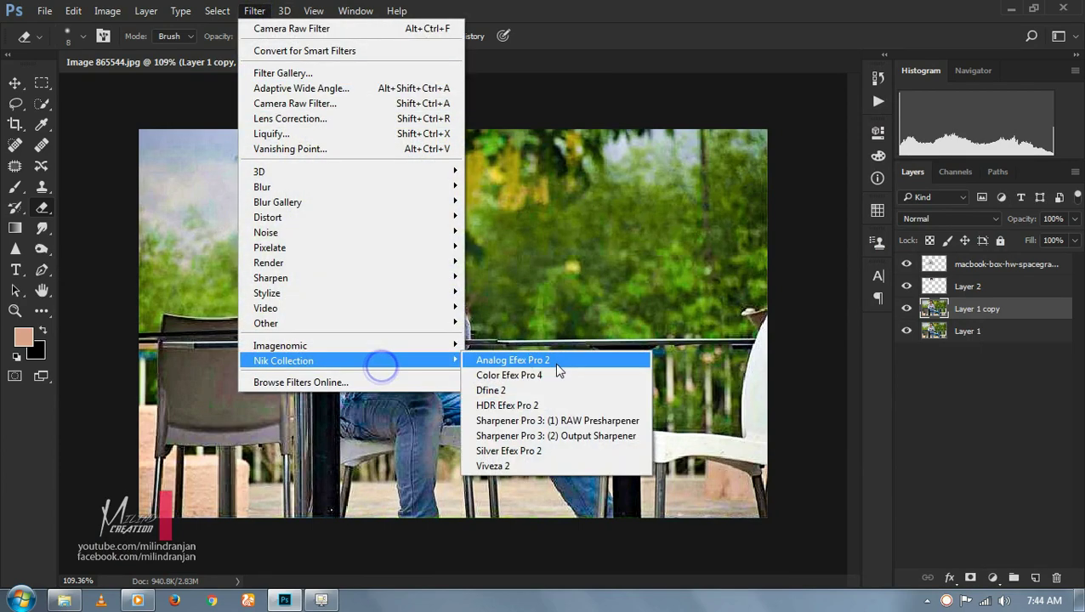
left_click(558, 375)
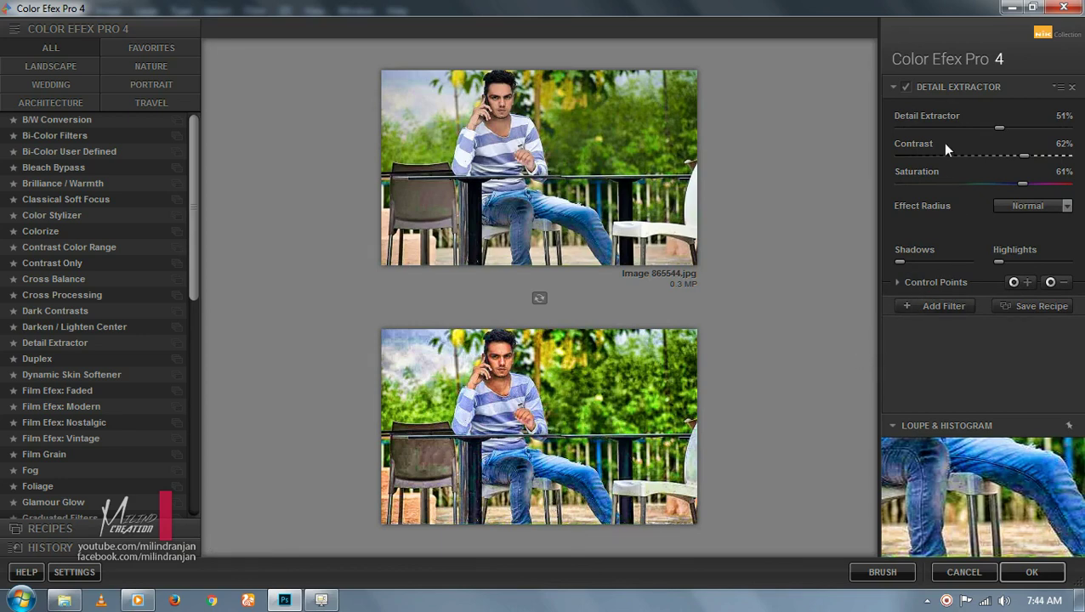
left_click(988, 157)
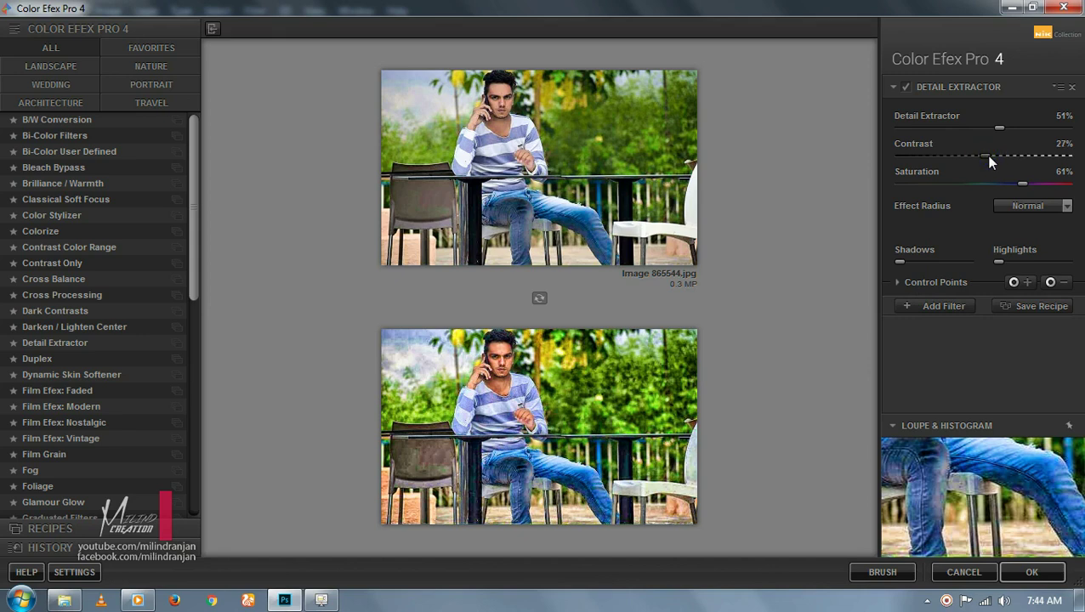
left_click(1010, 157)
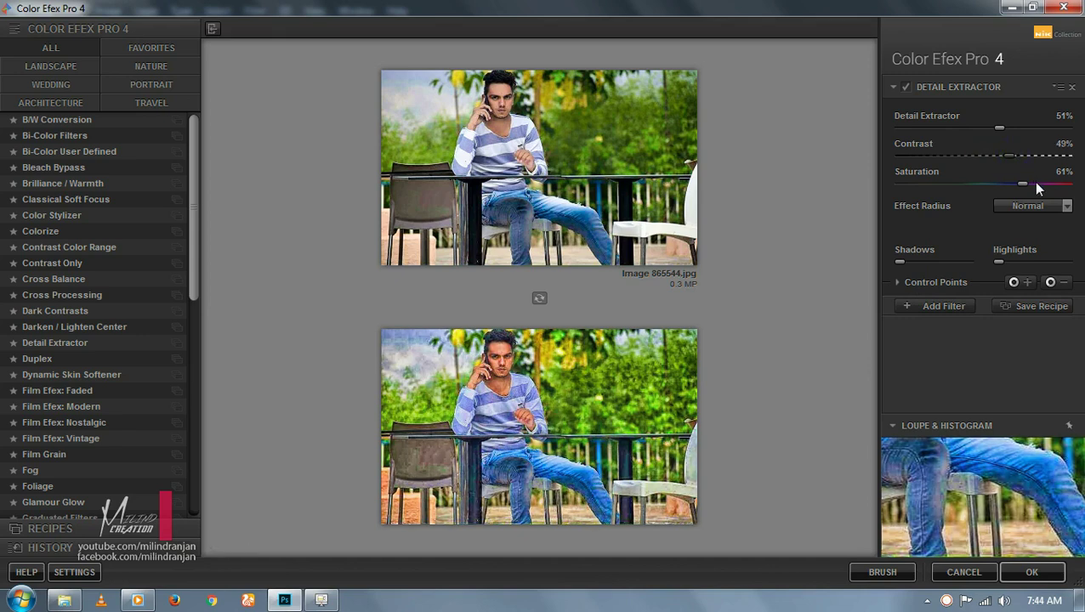
left_click(1035, 182)
left_click(1026, 157)
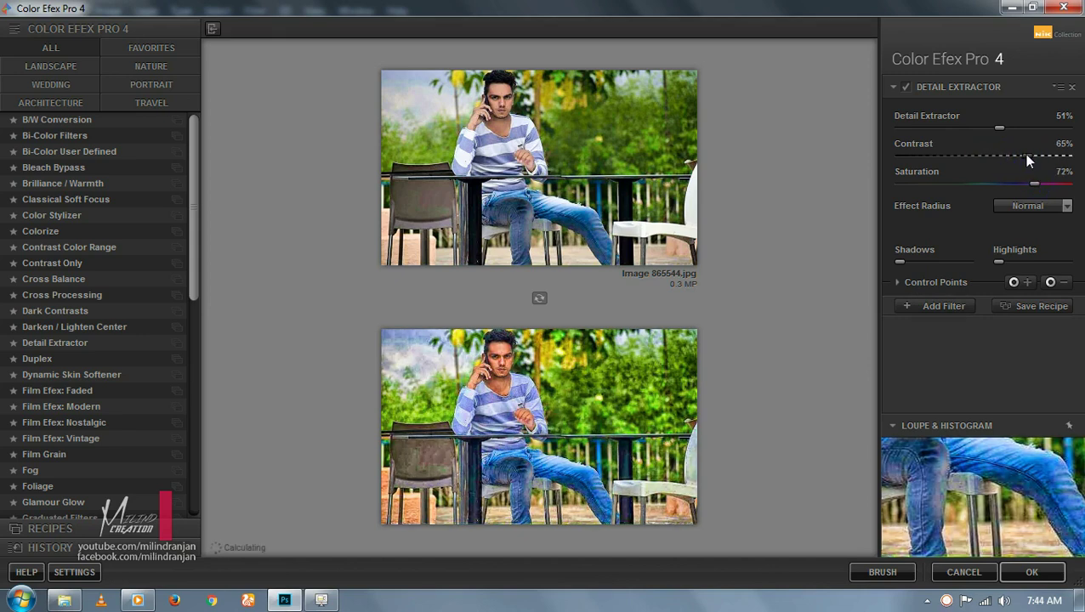
left_click_drag(999, 127, 948, 128)
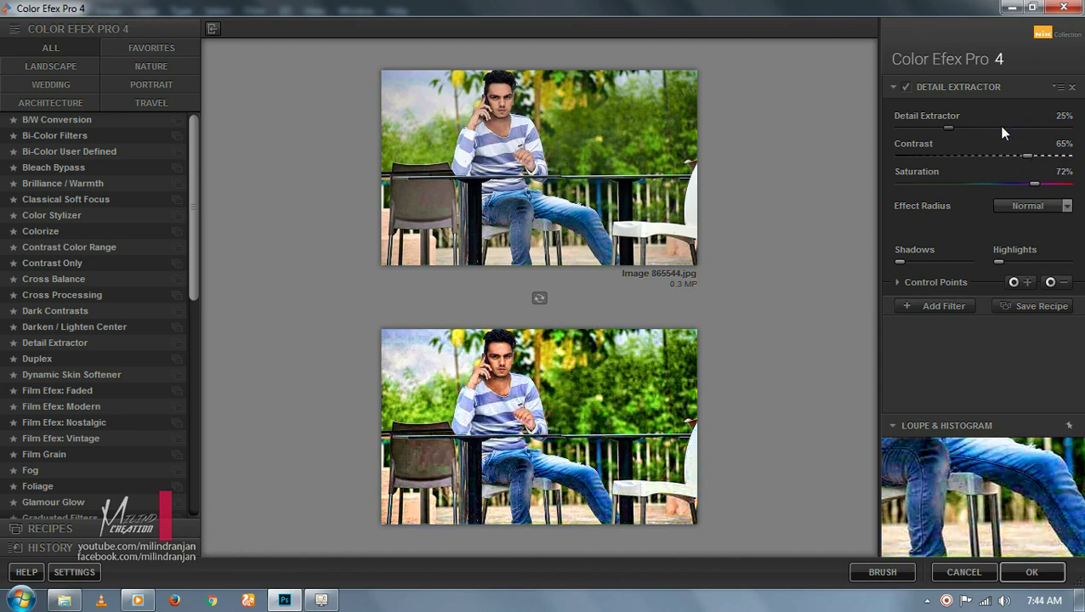
left_click(1031, 572)
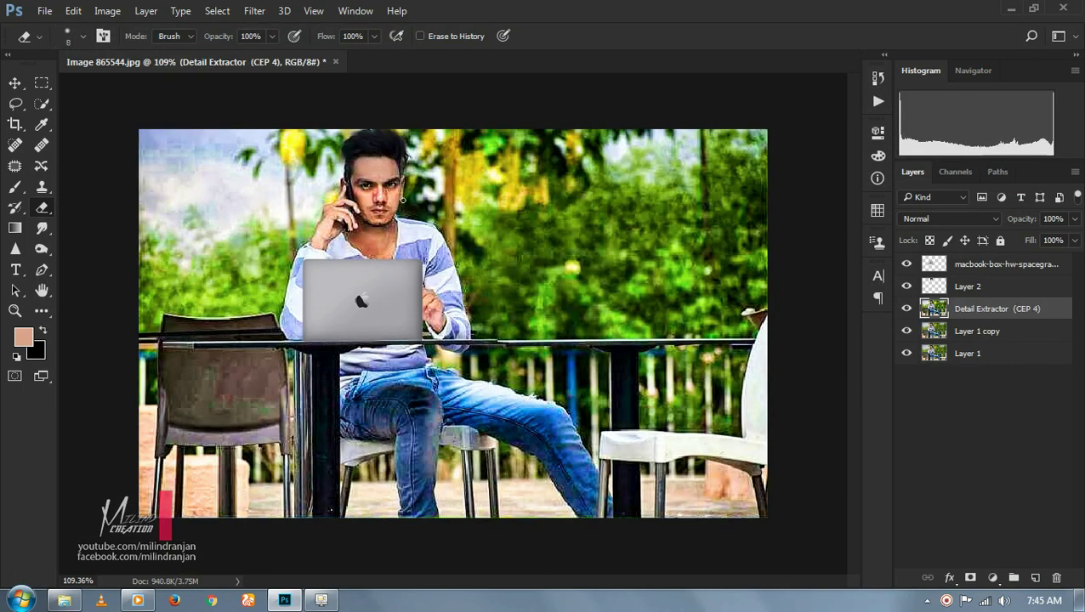
- Erase the detail effect over the chest with an 81 px eraser and fade the layer to 77%
right_click(510, 164)
left_click_drag(636, 201, 636, 201)
key("Return")
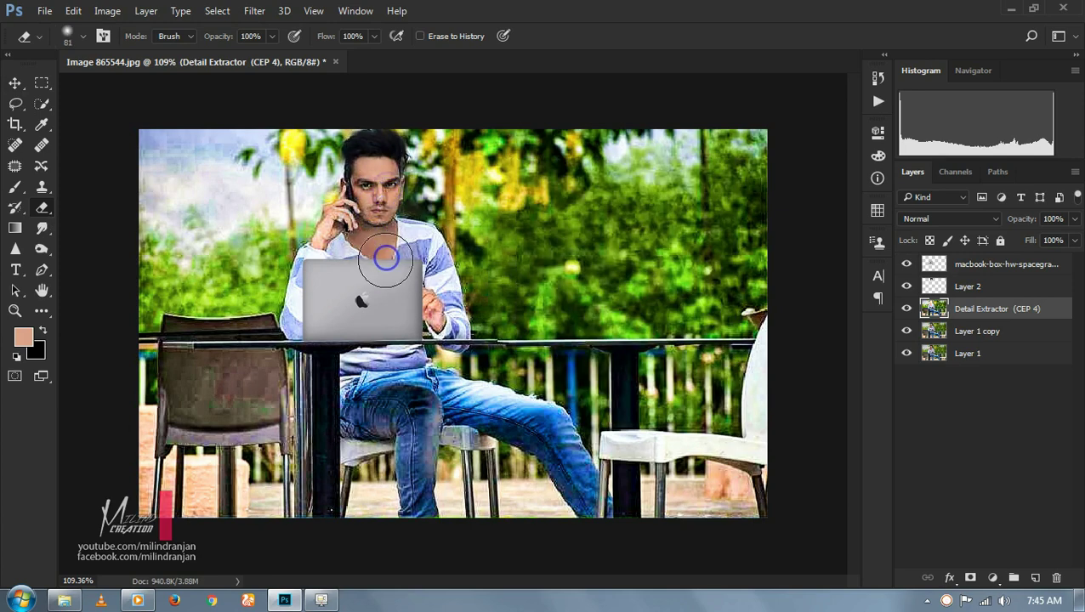
left_click_drag(446, 389, 419, 291)
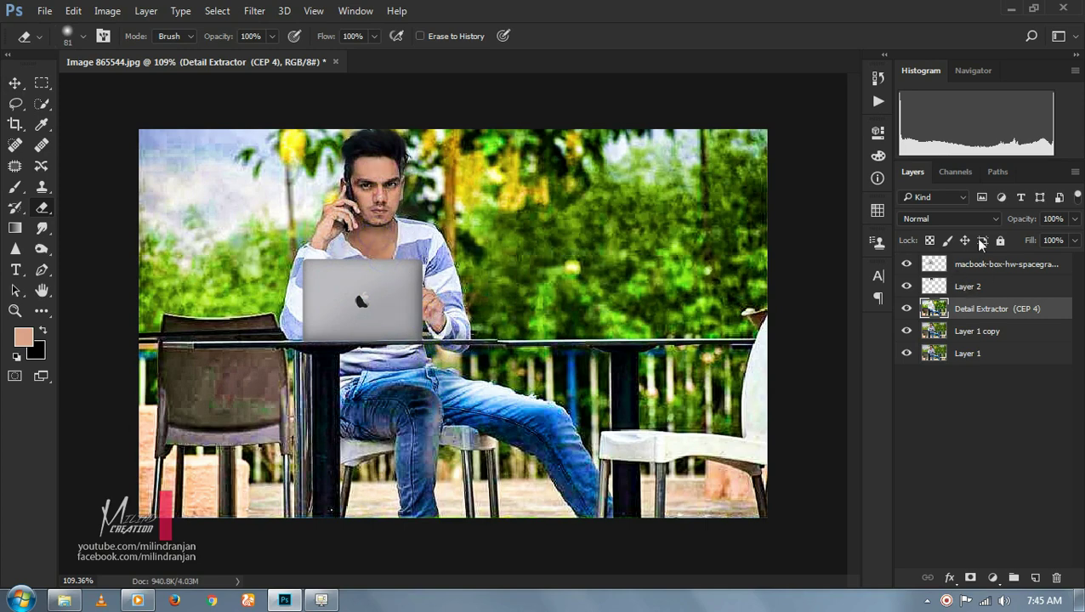
left_click_drag(1028, 219, 1021, 250)
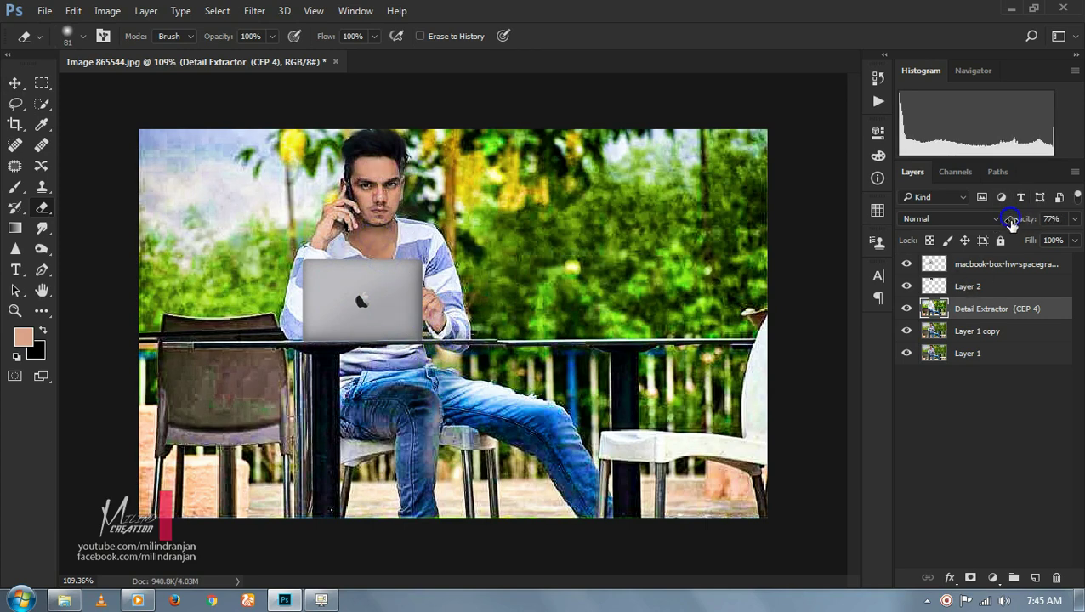
- Select the detail layer down through Layer 1 and merge the three layers
left_click(1012, 286)
left_click(1011, 332, "shift")
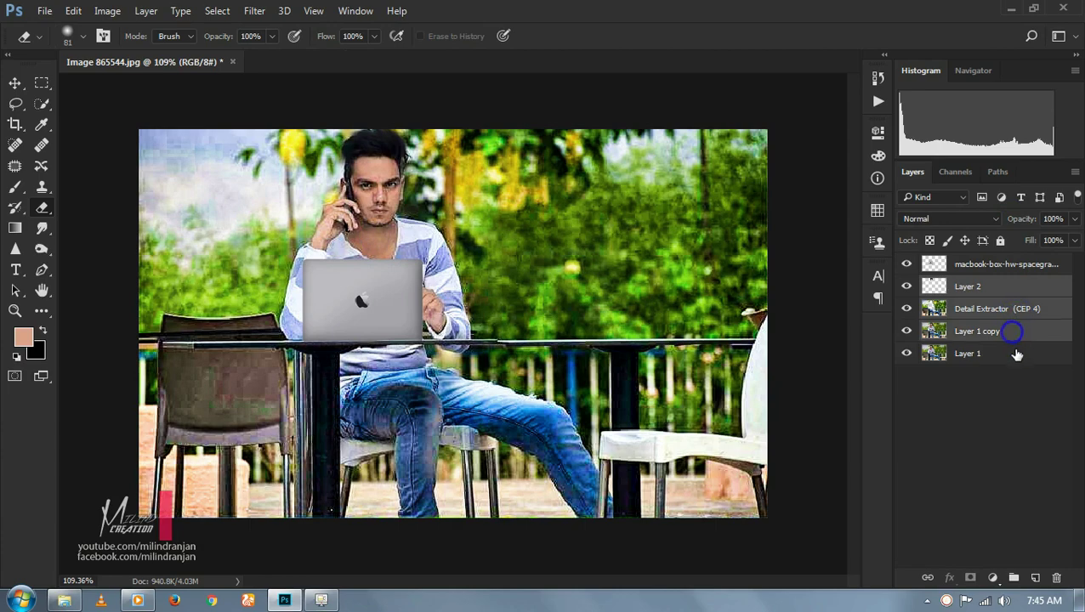
double_click(1016, 354)
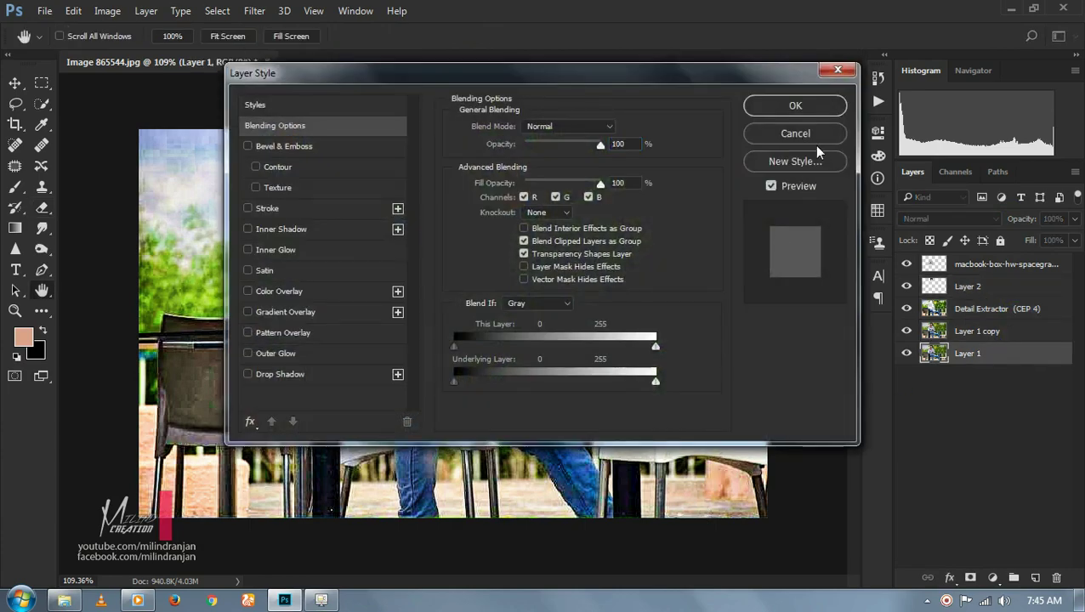
left_click(811, 136)
key("e")
left_click(1007, 308, "shift")
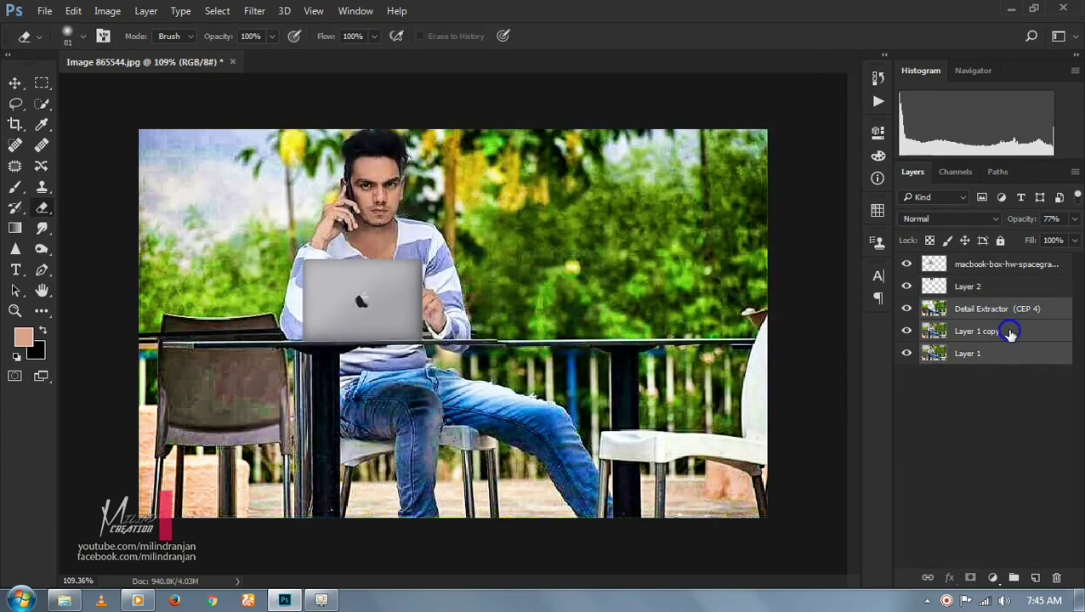
right_click(1010, 333)
left_click(710, 549)
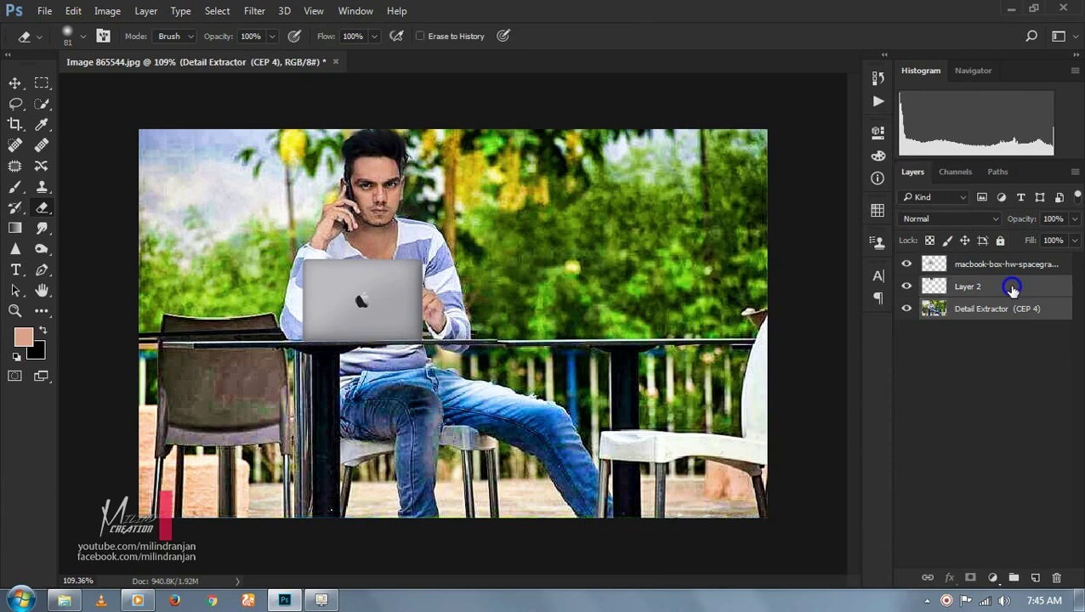
- Merge Layer 2 with the detail layer and duplicate it as Layer 2 copy
right_click(1012, 289)
left_click(760, 548)
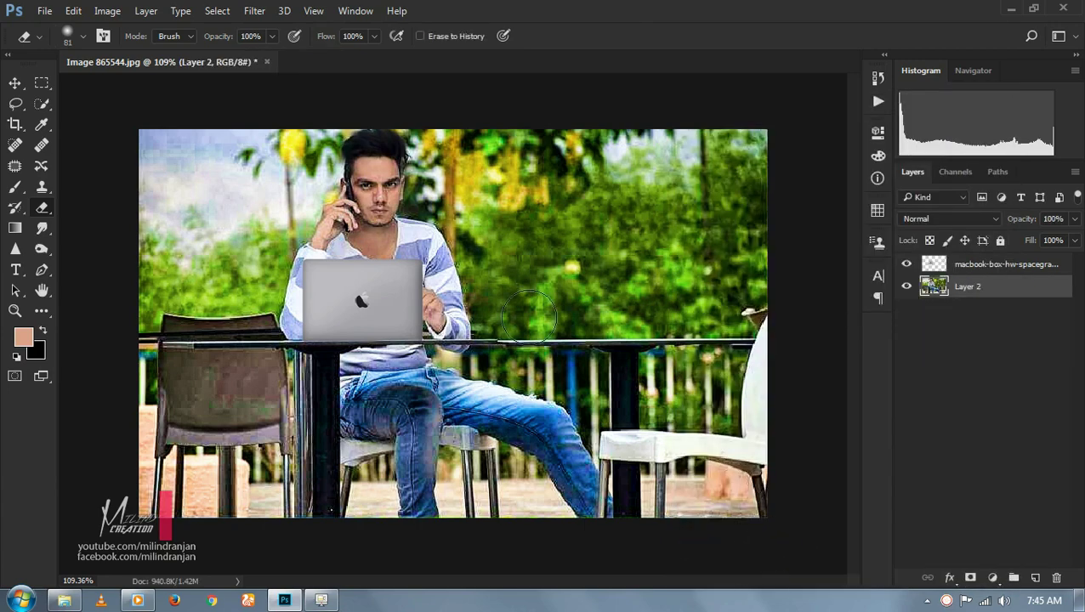
right_click(1008, 295)
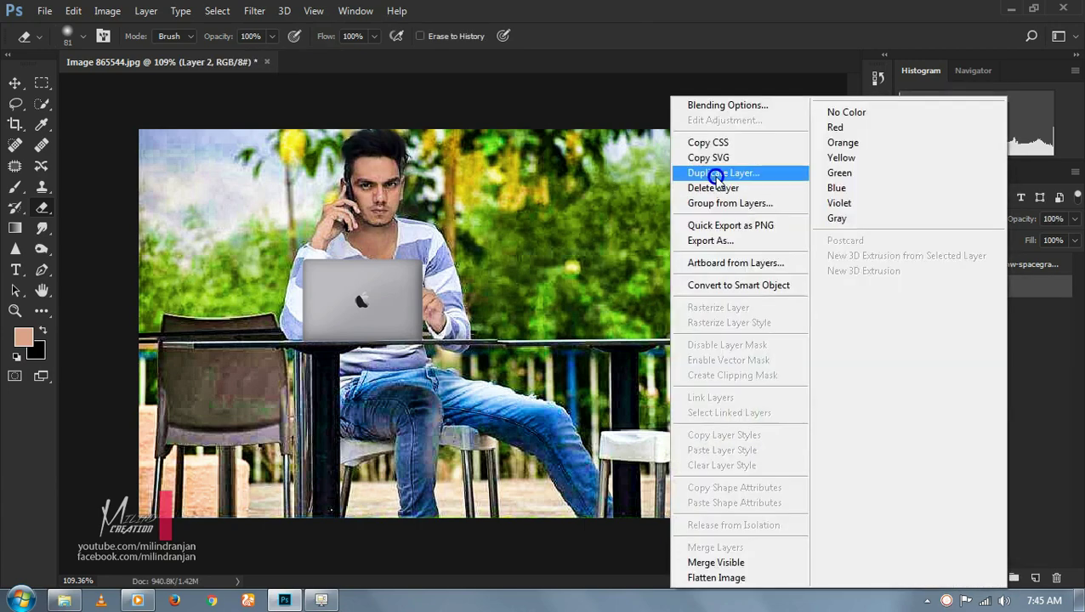
left_click(717, 172)
left_click(255, 11)
- In Camera Raw set Whites +50, Blacks -14, Exposure -0.15, Vibrance +66, Orange luminance +47
left_click(321, 102)
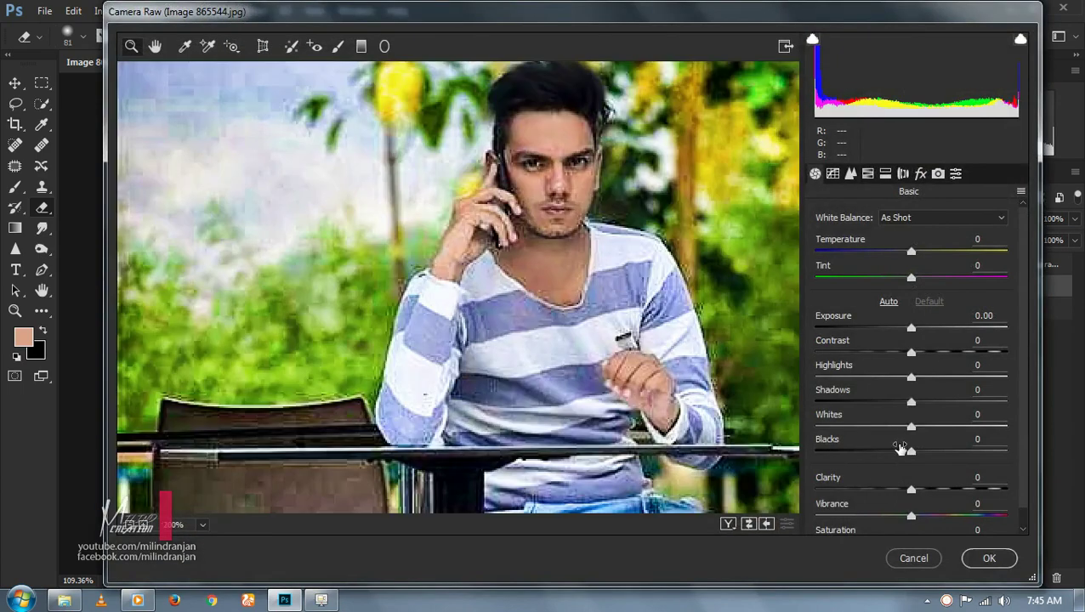
mouse_move(911, 425)
left_mouse_down()
mouse_move(927, 425)
mouse_move(889, 436)
mouse_move(940, 438)
mouse_move(936, 457)
mouse_move(926, 449)
left_mouse_up()
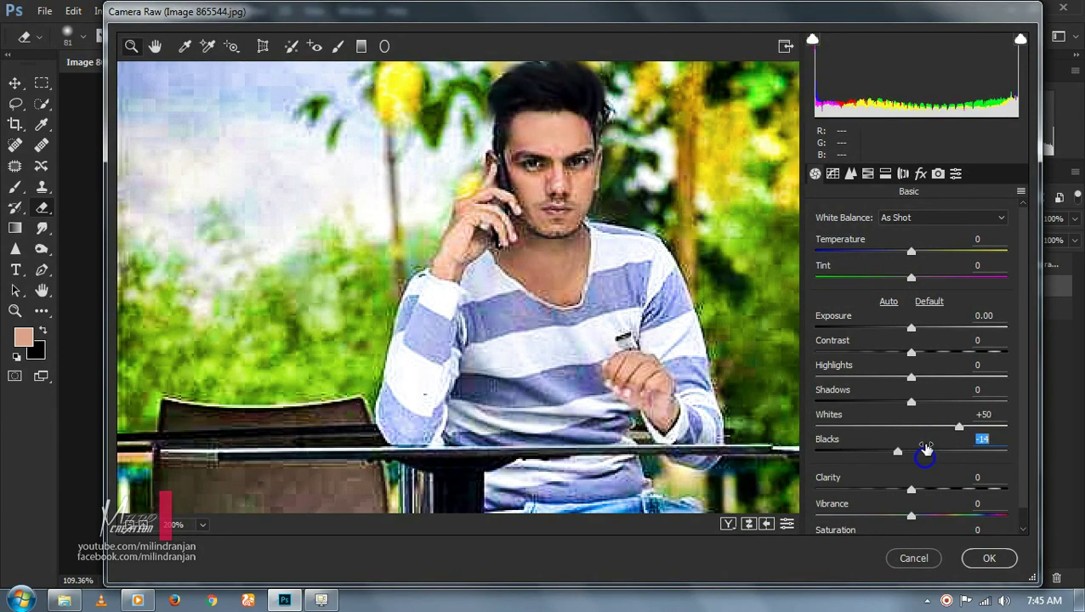
left_click_drag(911, 327, 909, 326)
left_click_drag(910, 511, 956, 514)
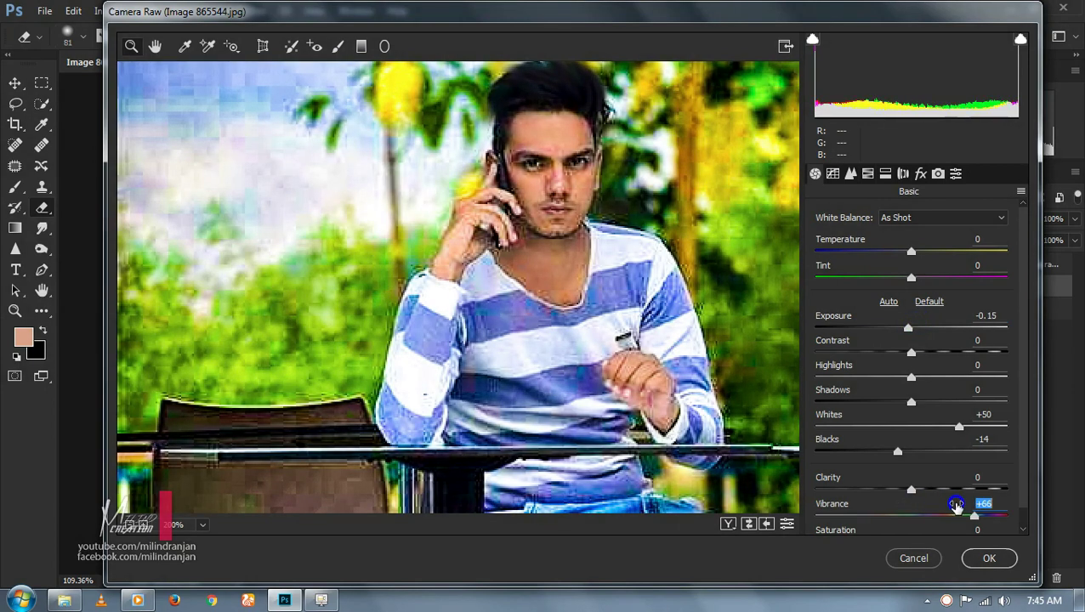
left_click(866, 173)
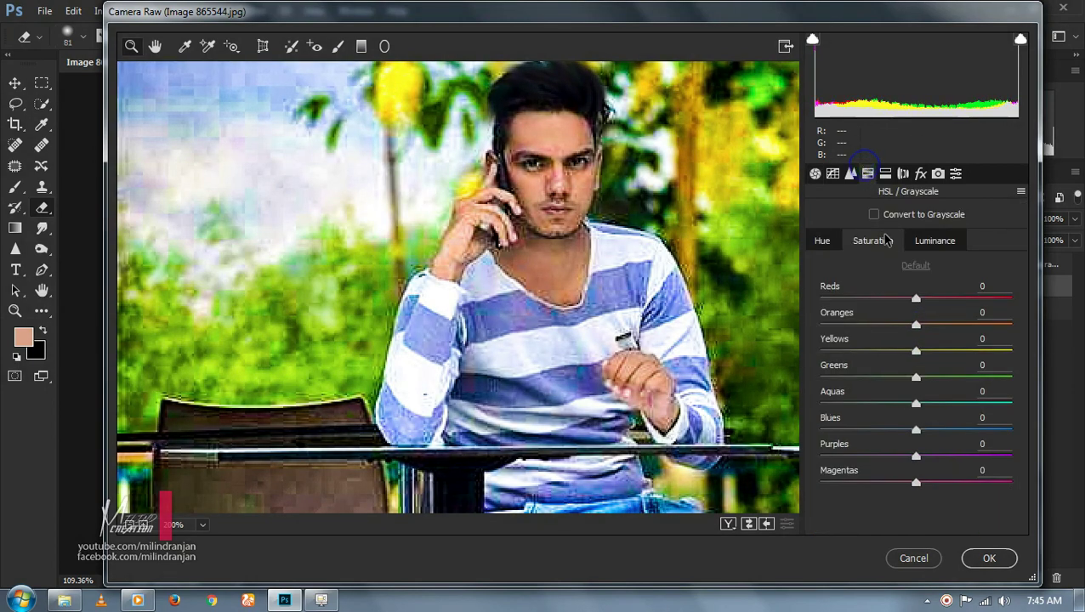
left_click(934, 241)
mouse_move(916, 324)
left_mouse_down()
mouse_move(932, 320)
mouse_move(919, 327)
left_mouse_up()
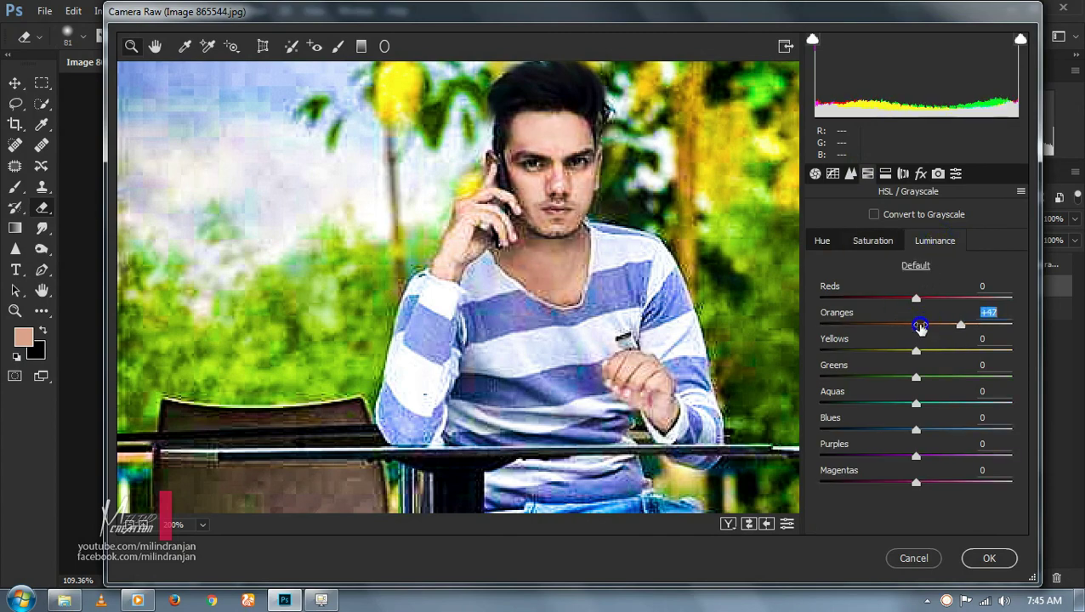
left_click(989, 557)
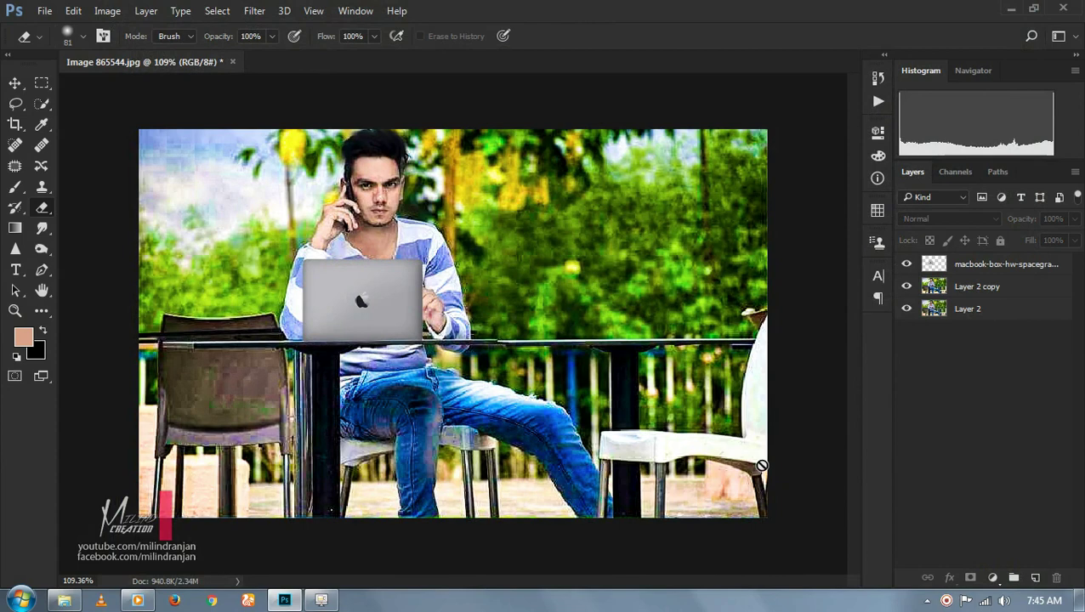
- Merge Layer 2 into Layer 2 copy and add a new empty layer above it
left_click(1033, 293)
left_click(1030, 315, "ctrl")
right_click(1030, 314)
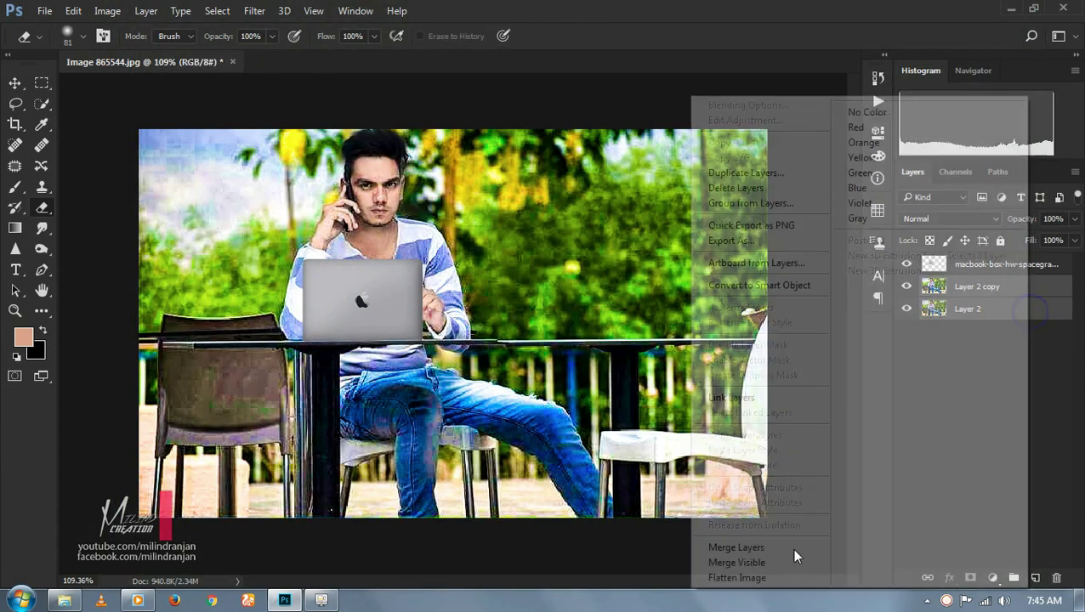
left_click(791, 547)
left_click(1035, 578)
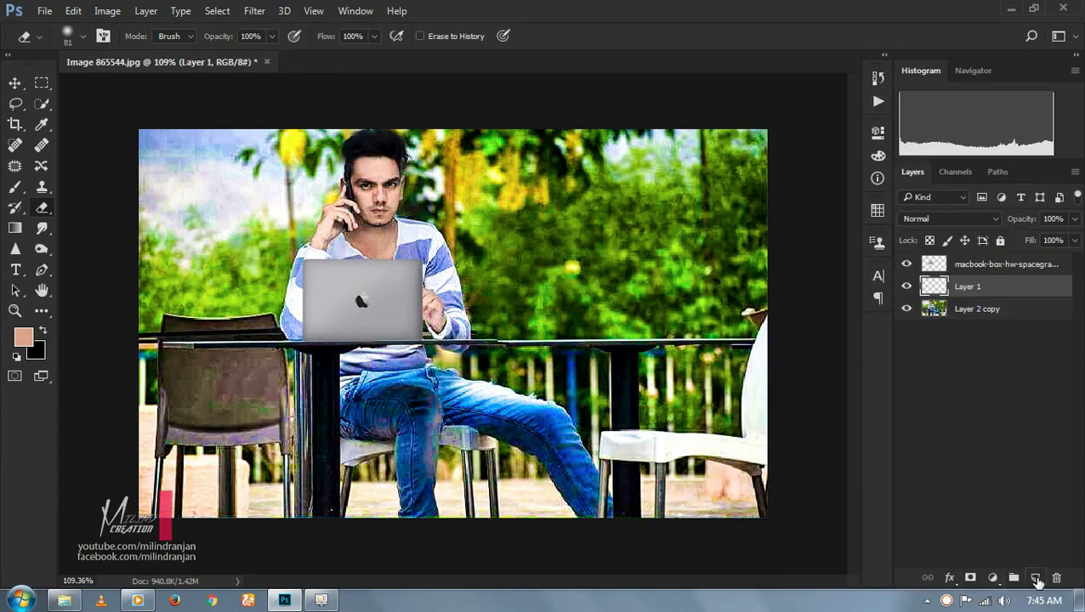
- Choose a smaller Brush and sample a dark foreground colour from the photo
scroll(361, 219, "up", 5)
scroll(361, 214, "up", 1)
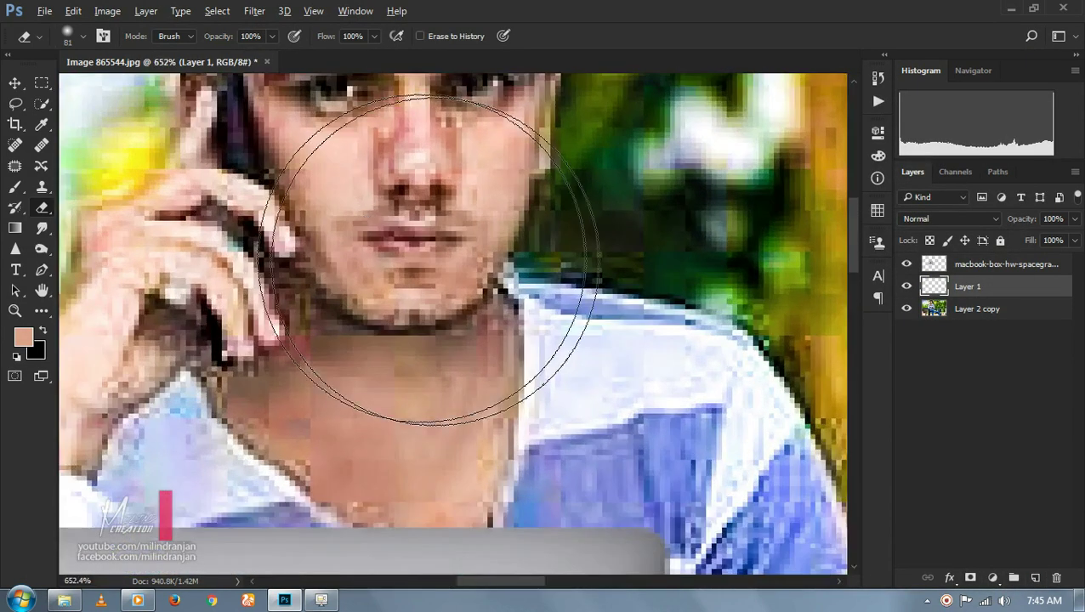
left_click(15, 187)
right_click(535, 200)
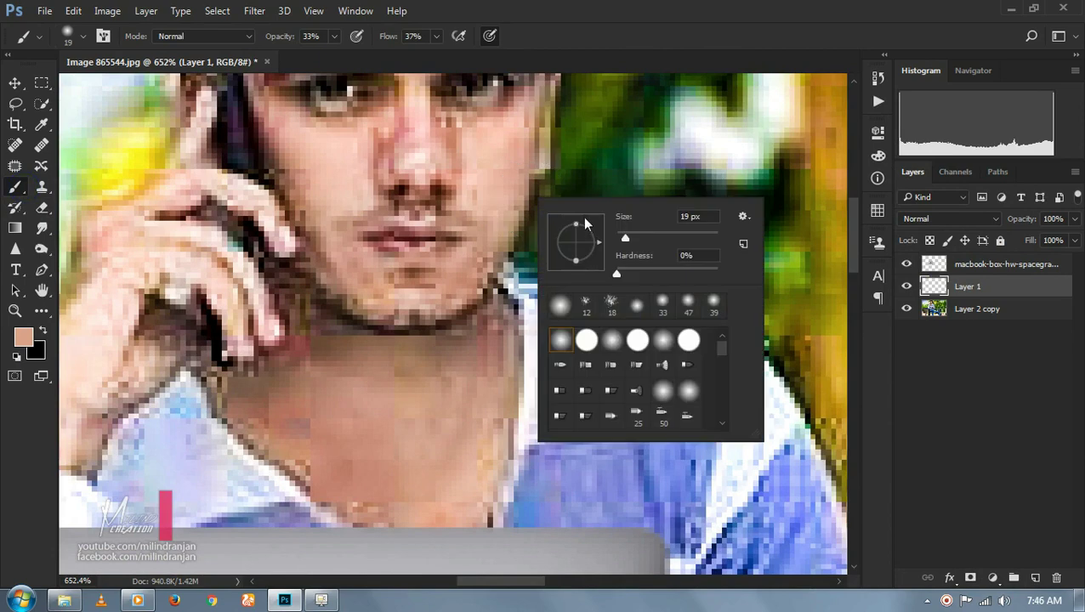
left_click(618, 236)
left_click(25, 340)
left_click(375, 320)
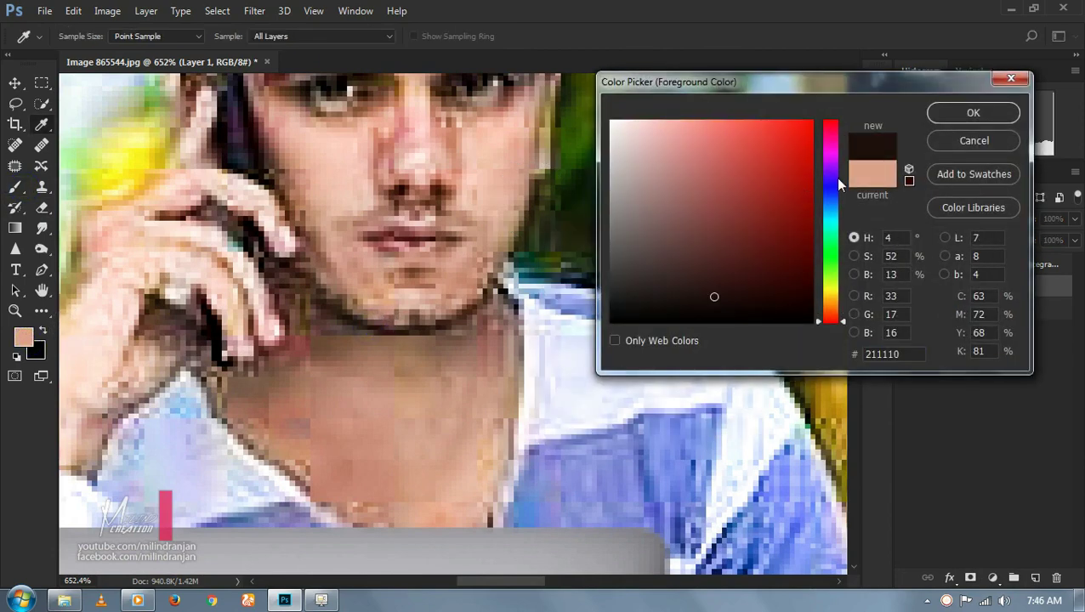
left_click(973, 113)
- Switch the brush to the 112 hair-like preset at 12 px
right_click(687, 236)
scroll(790, 408, "down", 3)
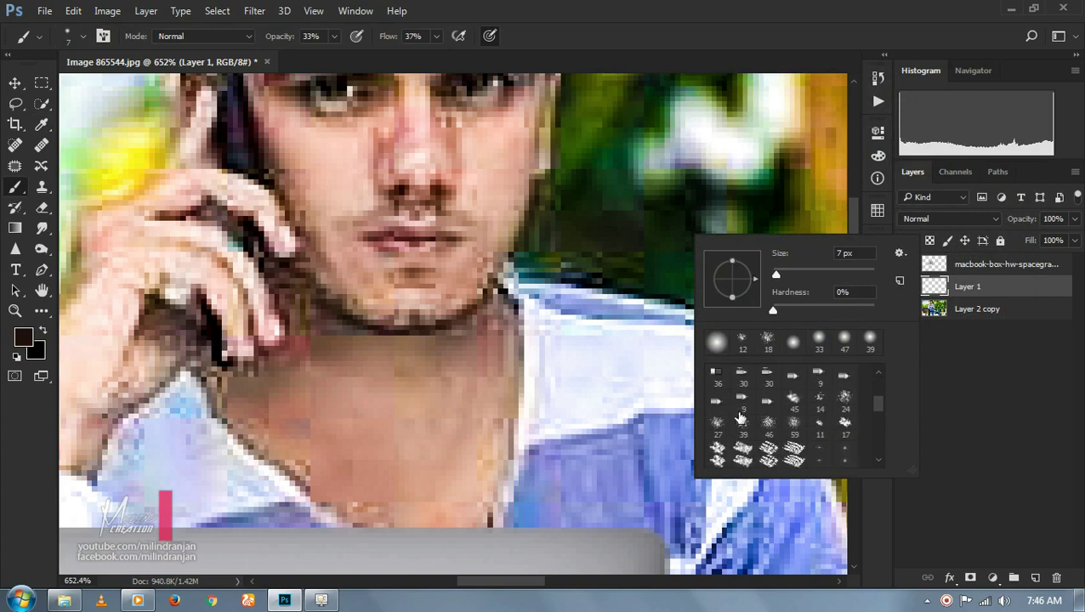
double_click(837, 434)
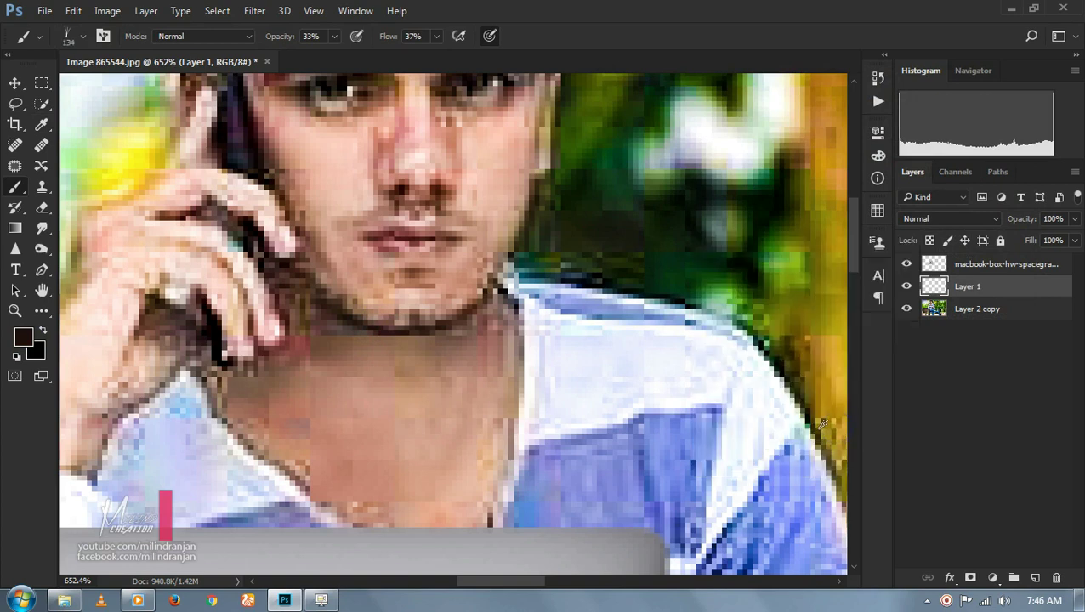
right_click(714, 338)
scroll(822, 501, "down", 1)
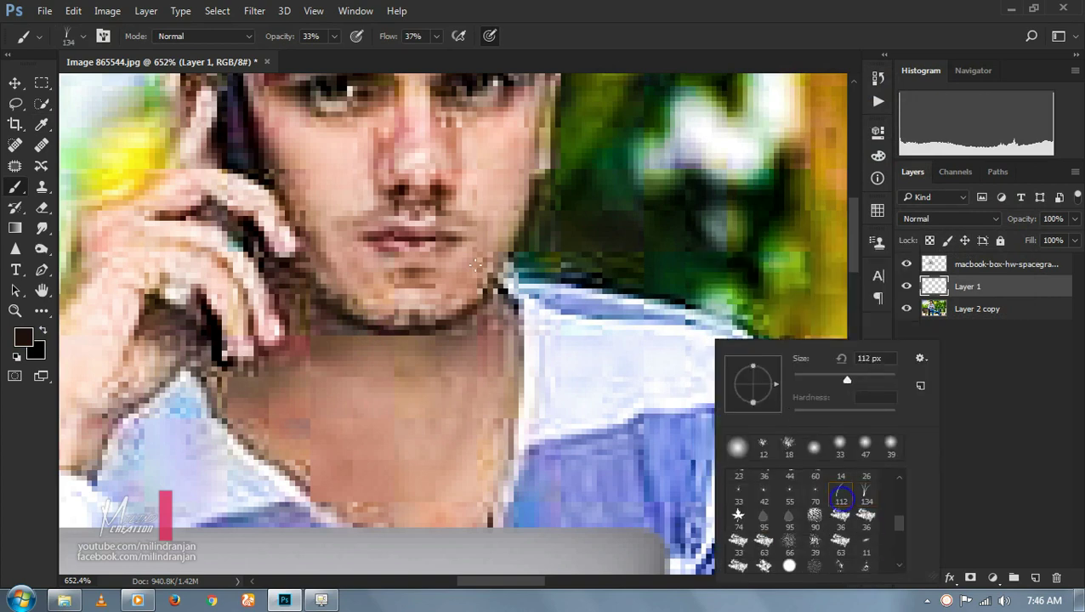
double_click(841, 508)
right_click(497, 227)
left_click(578, 268)
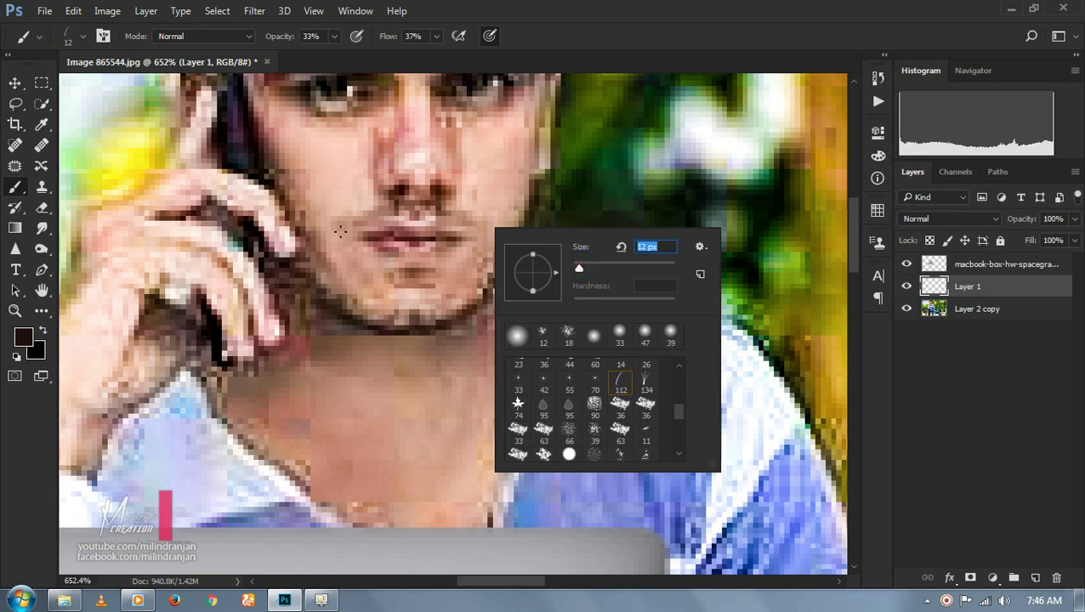
left_click(338, 240)
- Paint a faint test stroke on the jaw, then set brush opacity 100% and size 7 px
left_click_drag(343, 283, 354, 286)
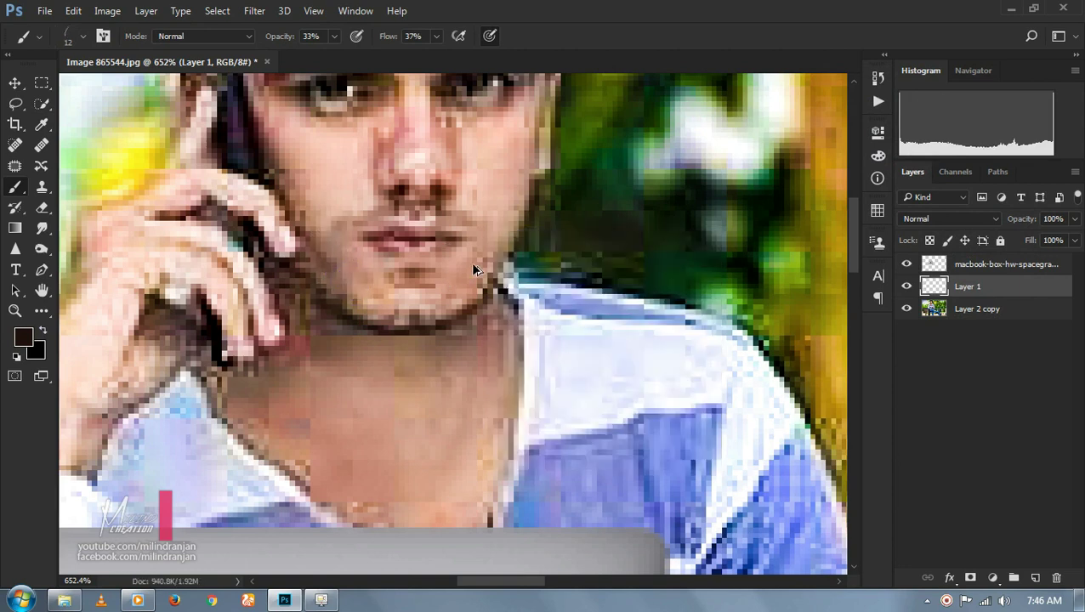
left_click_drag(272, 38, 649, 38)
right_click(648, 137)
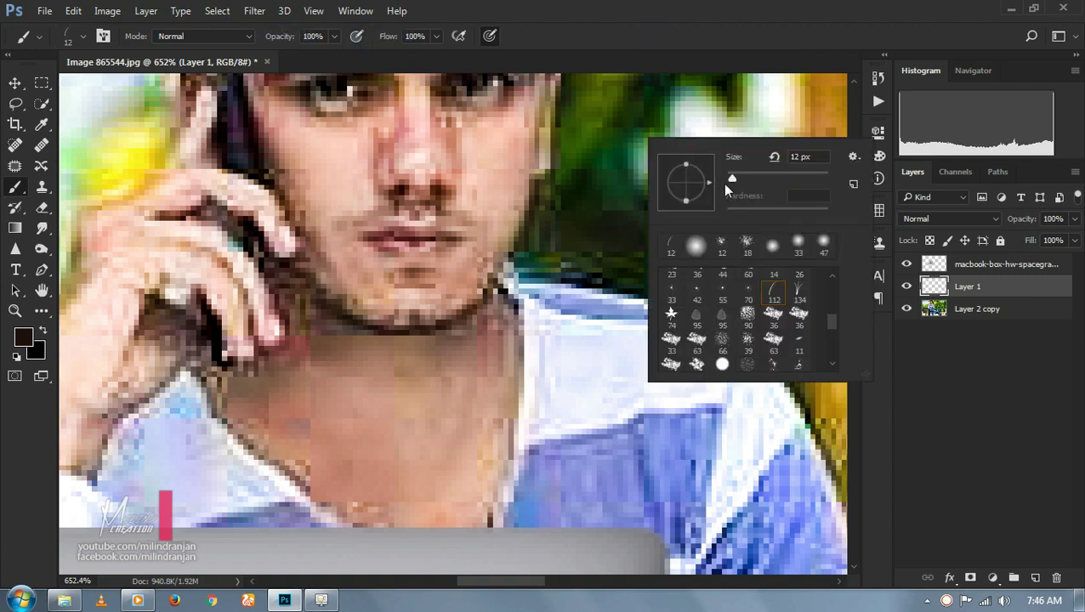
left_click_drag(727, 172, 723, 173)
key("Return")
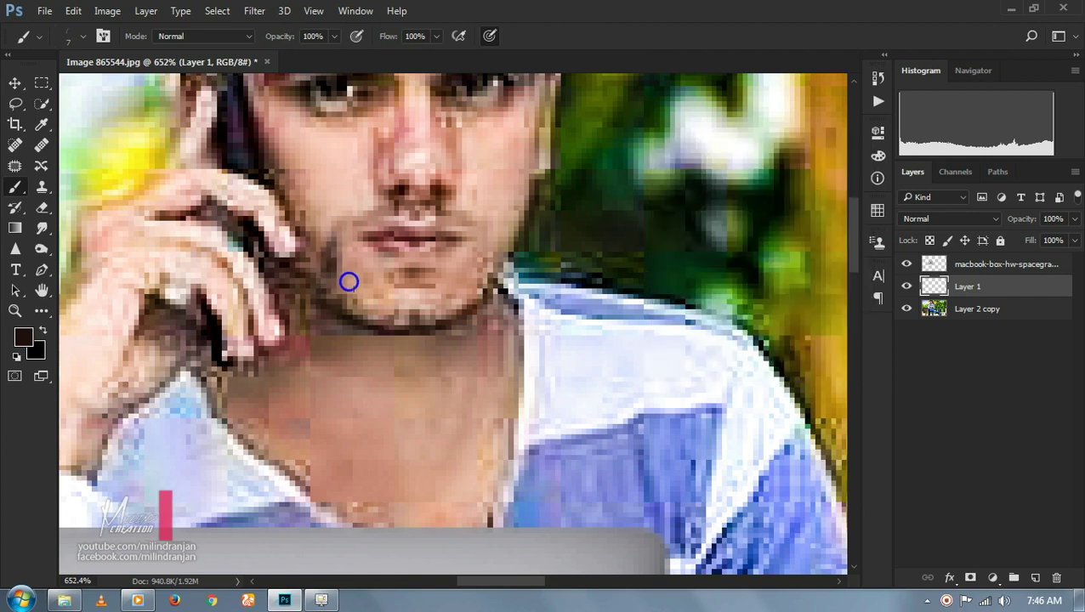
- Paint dark stubble along the jawline, right jaw and chin
left_click_drag(345, 290, 466, 279)
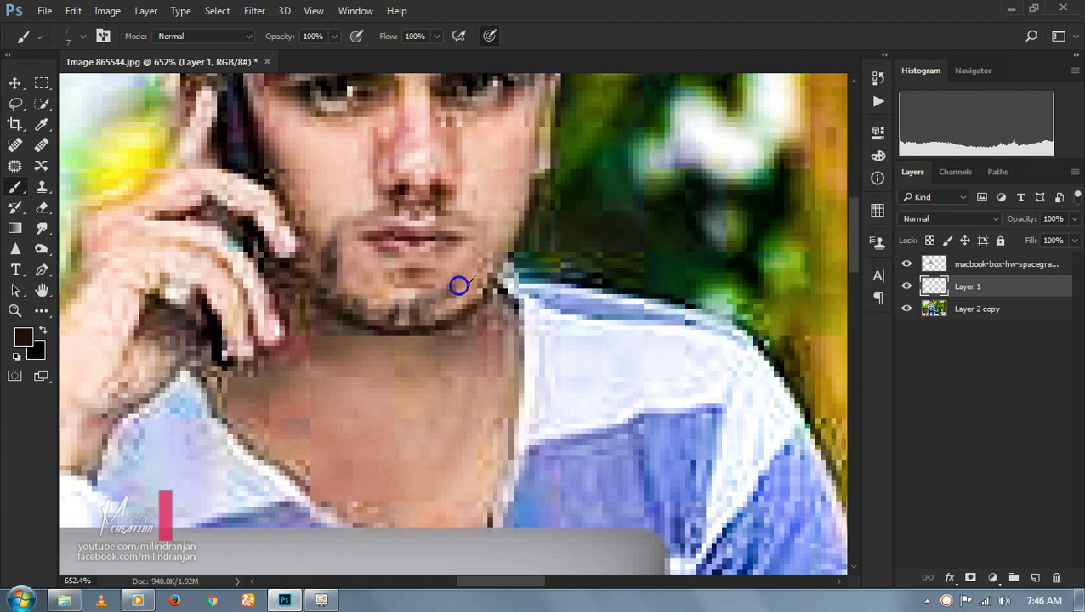
left_click_drag(474, 223, 356, 291)
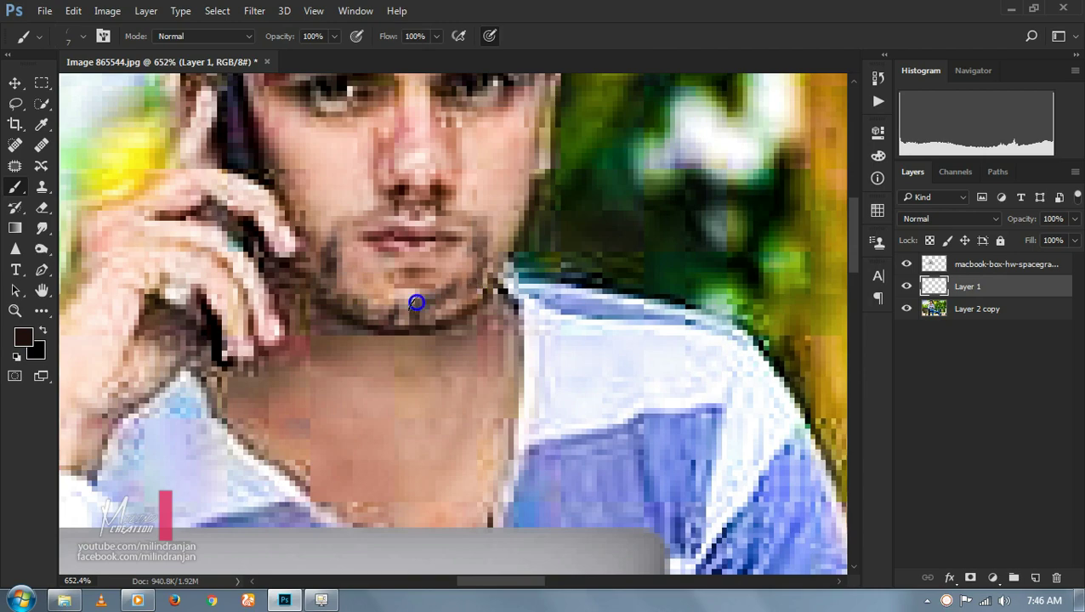
key("ctrl+0")
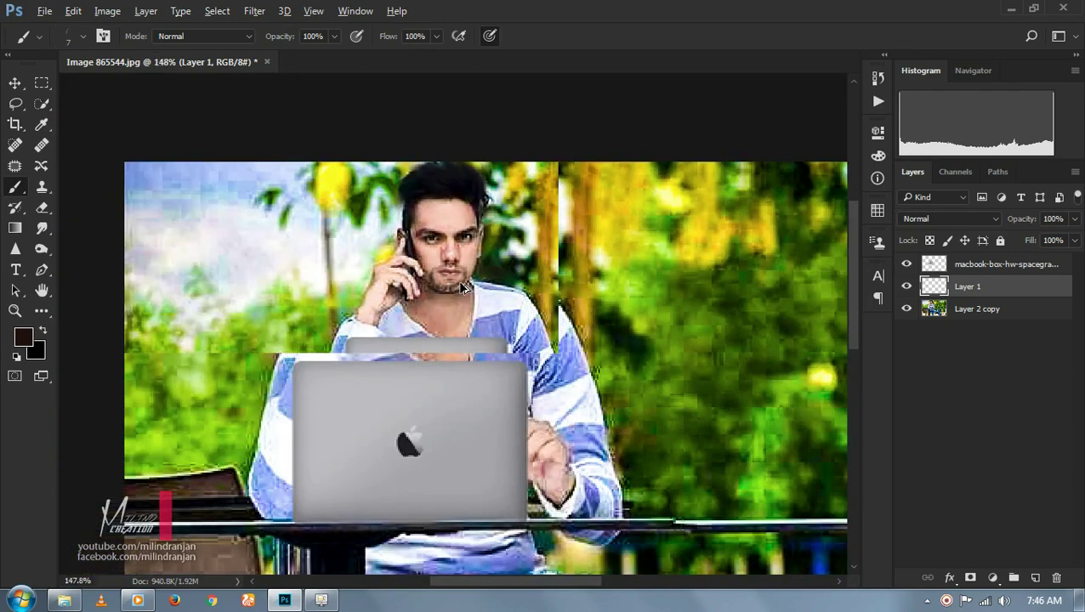
scroll(366, 201, "up", 5)
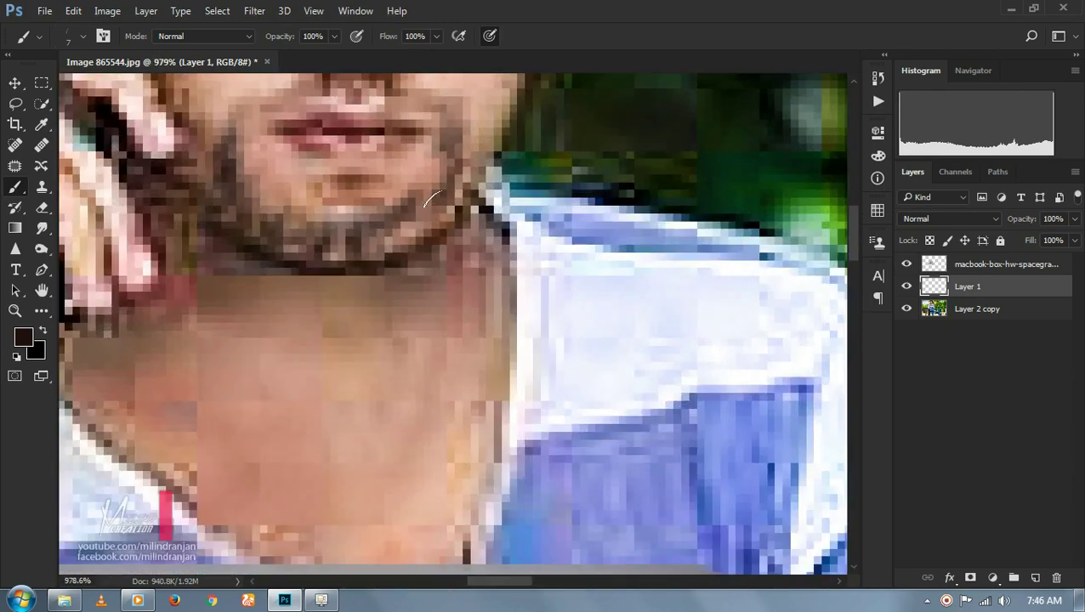
mouse_move(418, 215)
left_mouse_down()
mouse_move(440, 177)
mouse_move(387, 230)
mouse_move(440, 146)
mouse_move(426, 99)
mouse_move(317, 99)
mouse_move(239, 148)
left_mouse_up()
- Blur the stubble strokes with a 1.0 px Gaussian Blur after cancelling a Box Blur trial
scroll(336, 170, "down", 2)
scroll(337, 170, "down", 3)
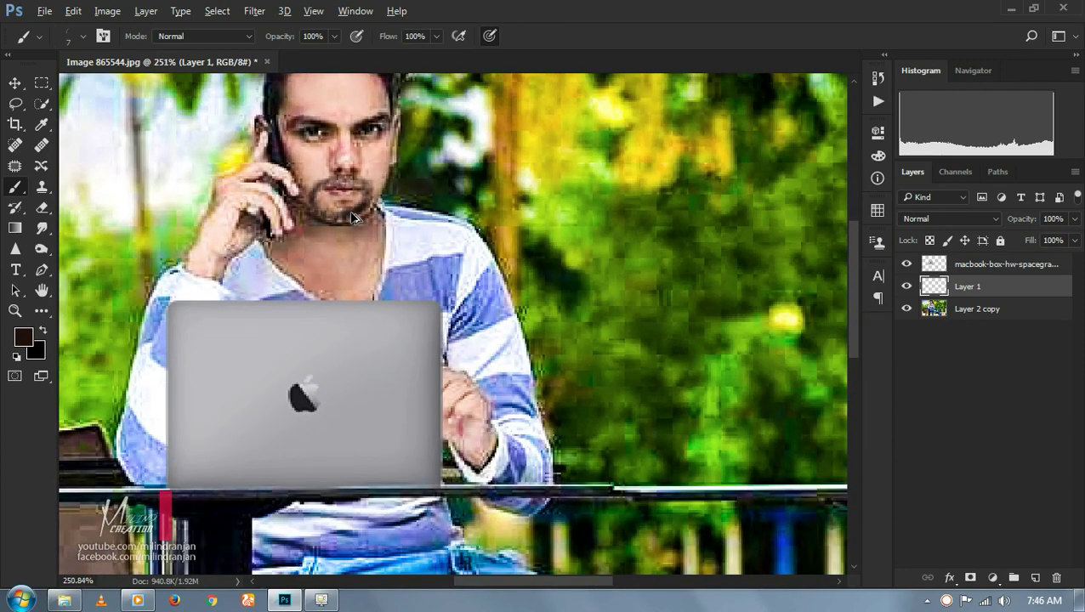
scroll(340, 162, "down", 2)
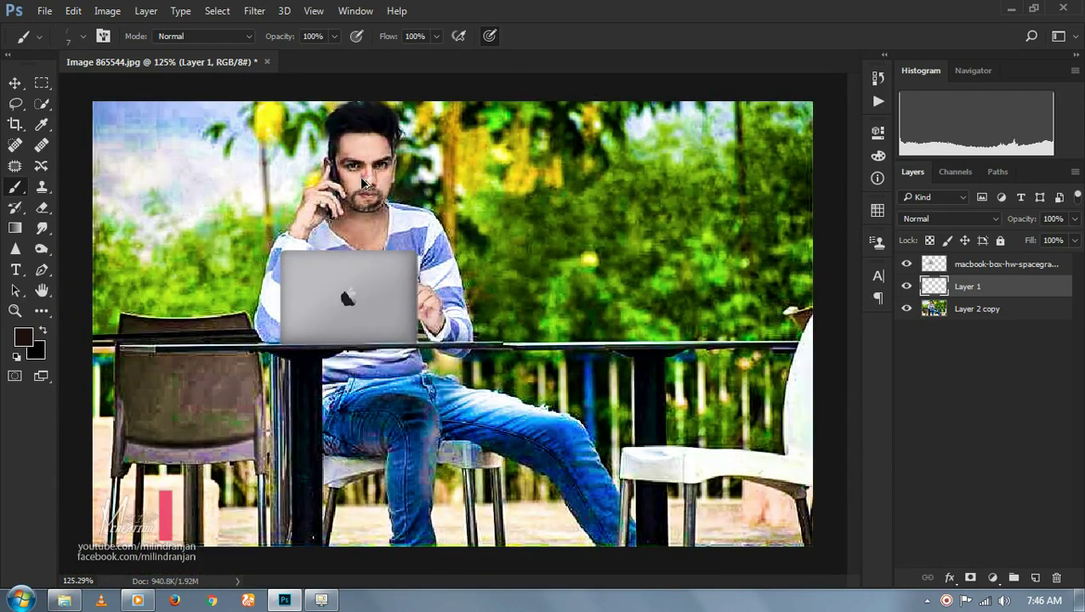
scroll(361, 183, "up", 2)
scroll(357, 170, "up", 2)
left_click(247, 21)
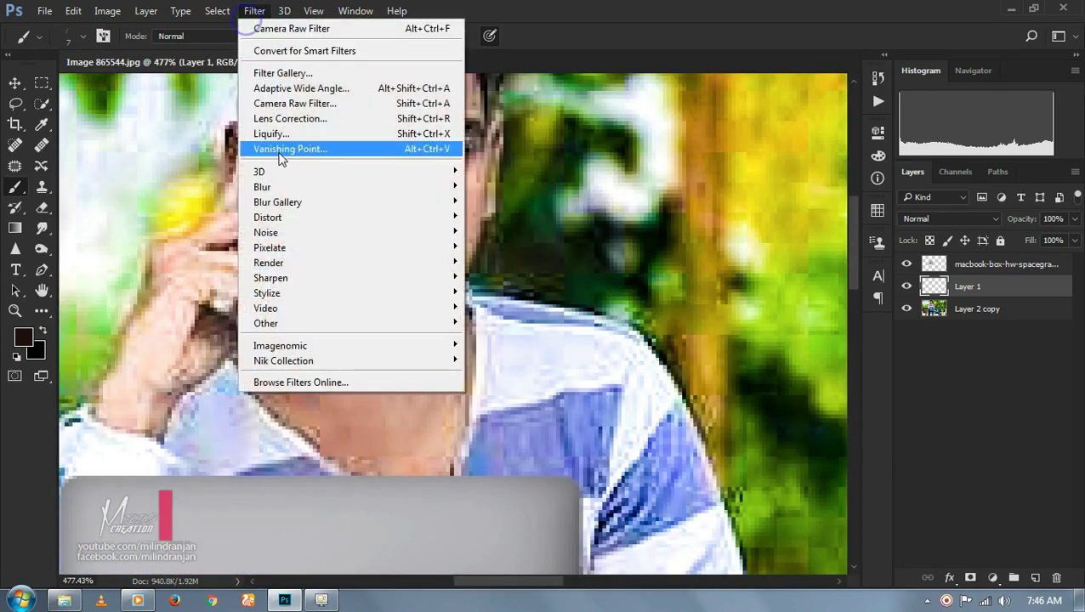
left_click(286, 186)
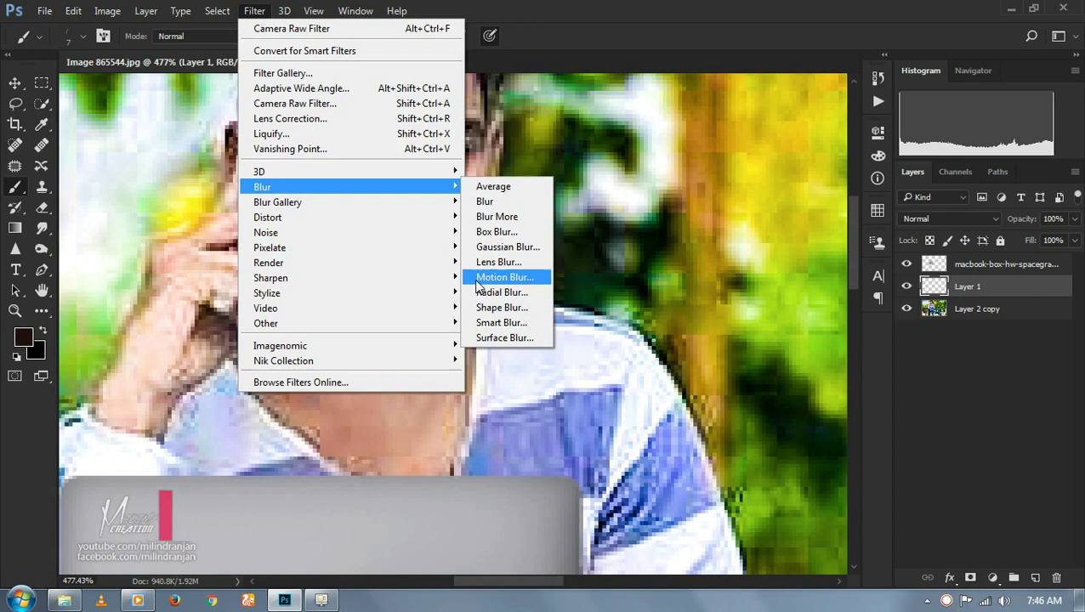
left_click(497, 231)
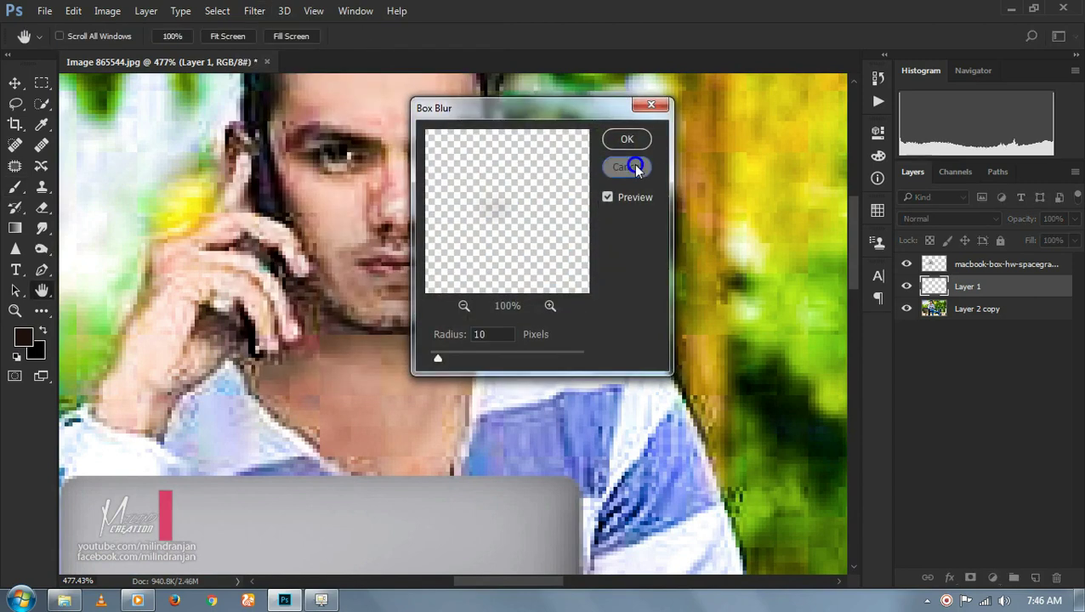
left_click(626, 166)
left_click(254, 11)
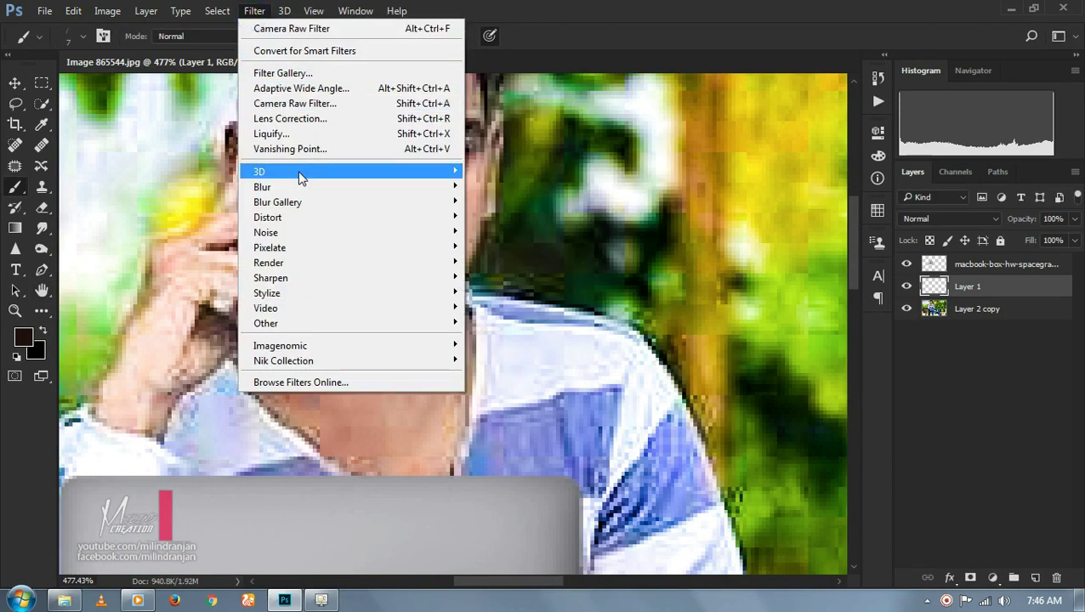
left_click(510, 244)
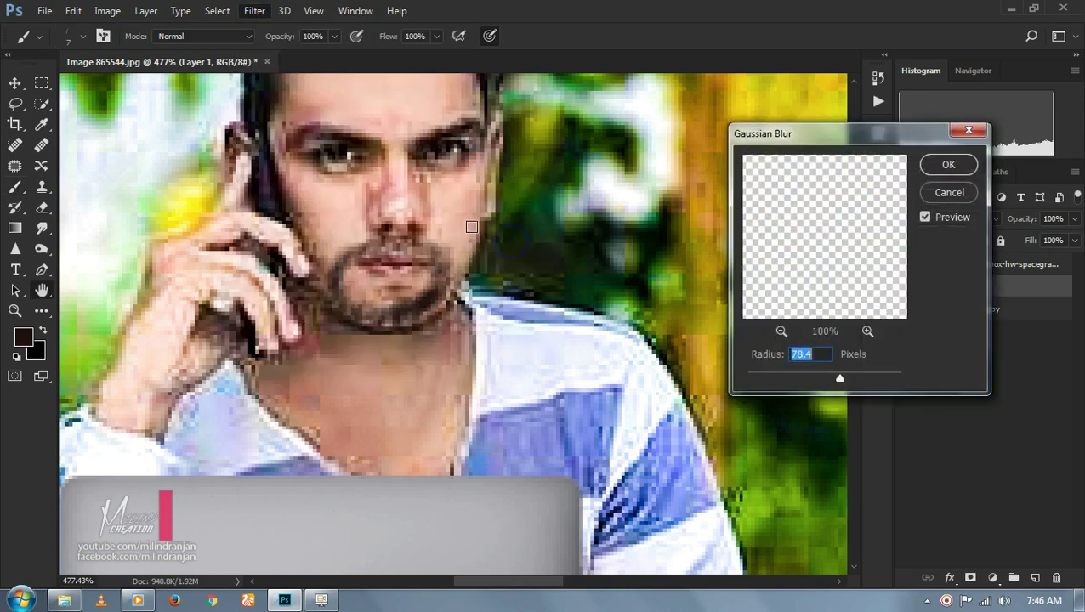
left_click_drag(768, 382, 754, 379)
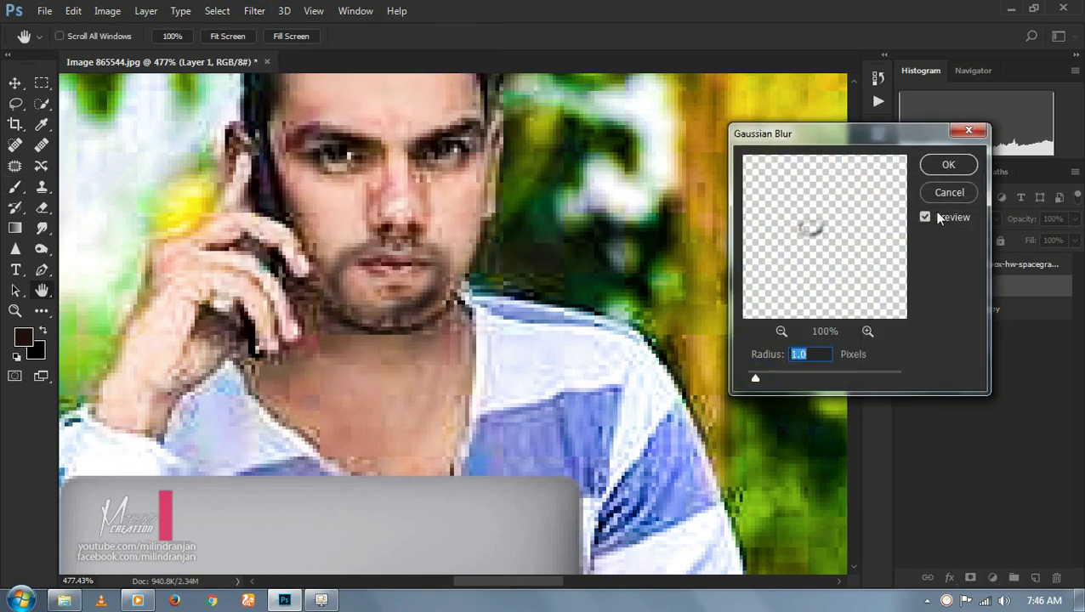
left_click(950, 164)
- Set the Eraser to 7 px with 0% hardness
left_click(42, 207)
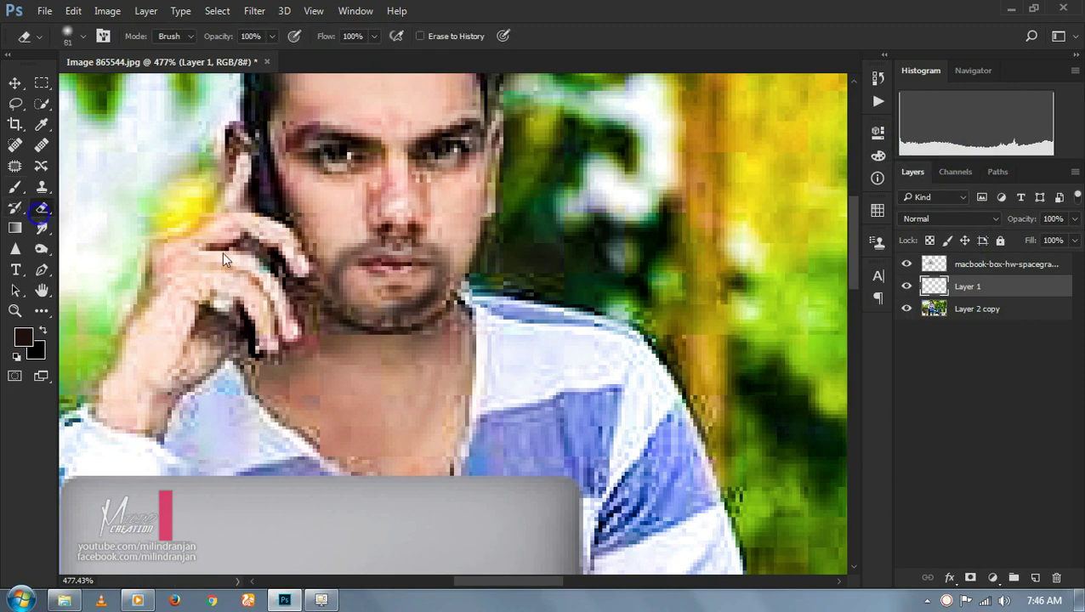
scroll(374, 255, "up", 1)
right_click(508, 276)
left_click_drag(594, 317, 583, 313)
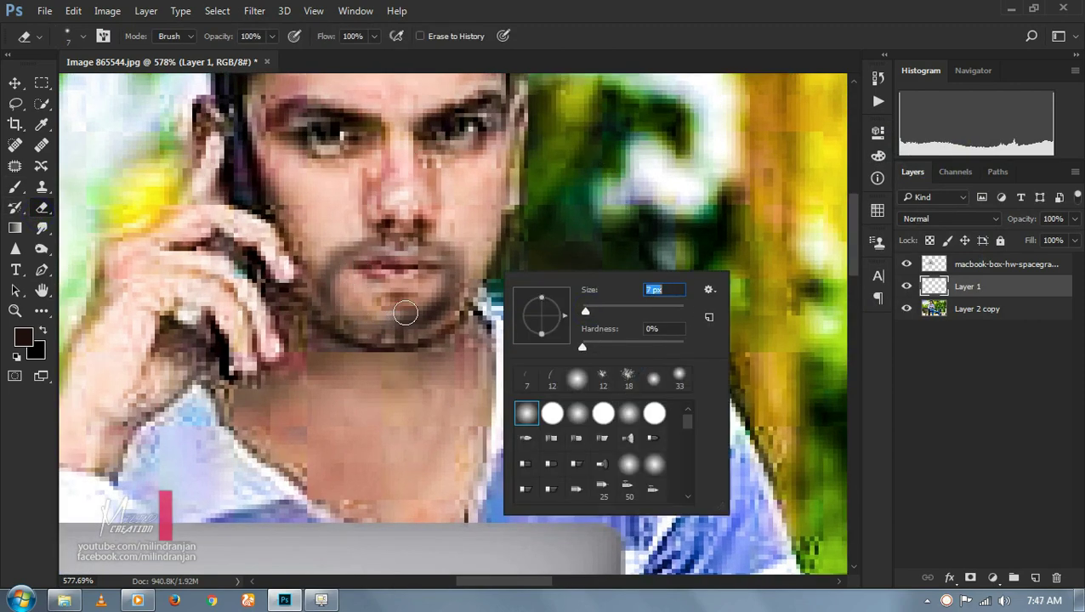
key("Return")
- Erase stray stubble strokes around the chin and lips, then fit the image in view
mouse_move(390, 308)
left_mouse_down()
mouse_move(432, 300)
mouse_move(419, 317)
mouse_move(360, 322)
mouse_move(415, 324)
mouse_move(357, 308)
mouse_move(363, 319)
mouse_move(351, 323)
mouse_move(431, 322)
mouse_move(438, 285)
mouse_move(363, 259)
mouse_move(407, 260)
mouse_move(429, 273)
mouse_move(364, 267)
mouse_move(348, 305)
mouse_move(333, 231)
mouse_move(307, 292)
mouse_move(311, 321)
left_mouse_up()
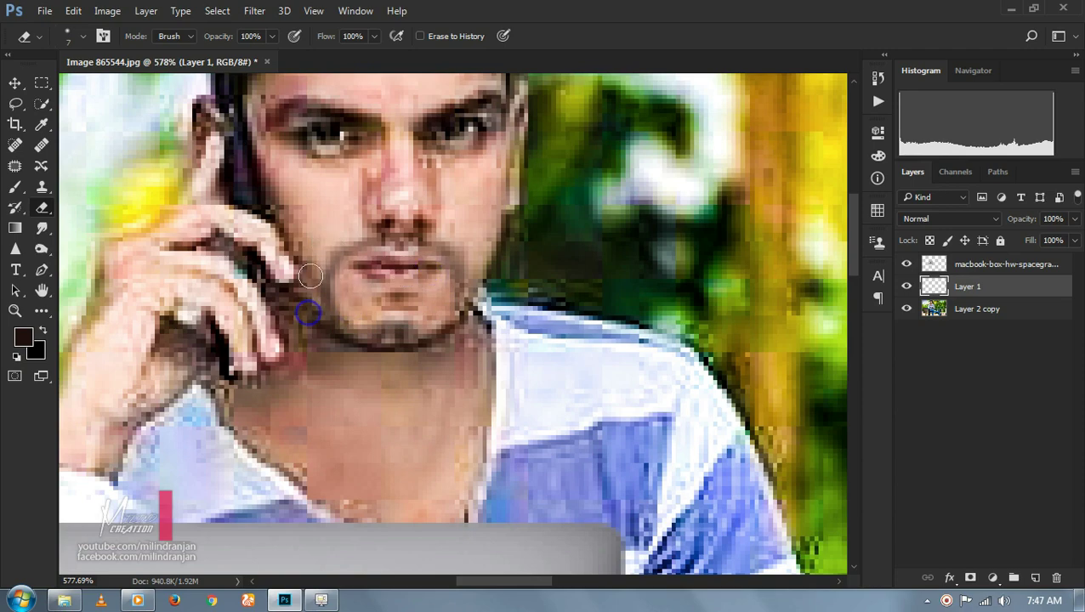
mouse_move(433, 267)
left_mouse_down()
mouse_move(426, 310)
mouse_move(368, 295)
left_mouse_up()
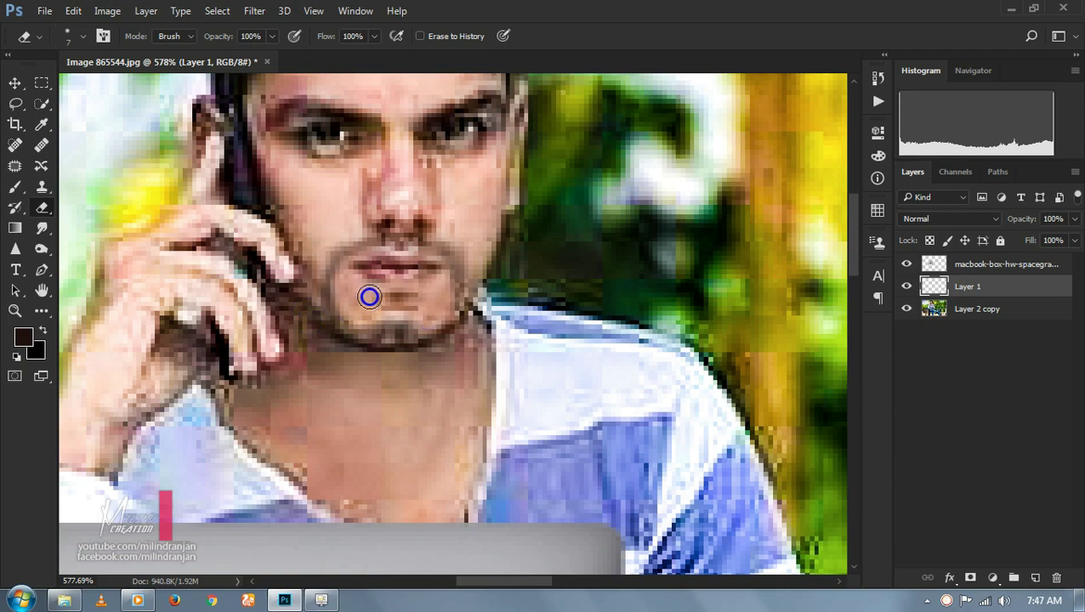
key("ctrl+0")
scroll(408, 299, "down", 2)
scroll(397, 255, "up", 1)
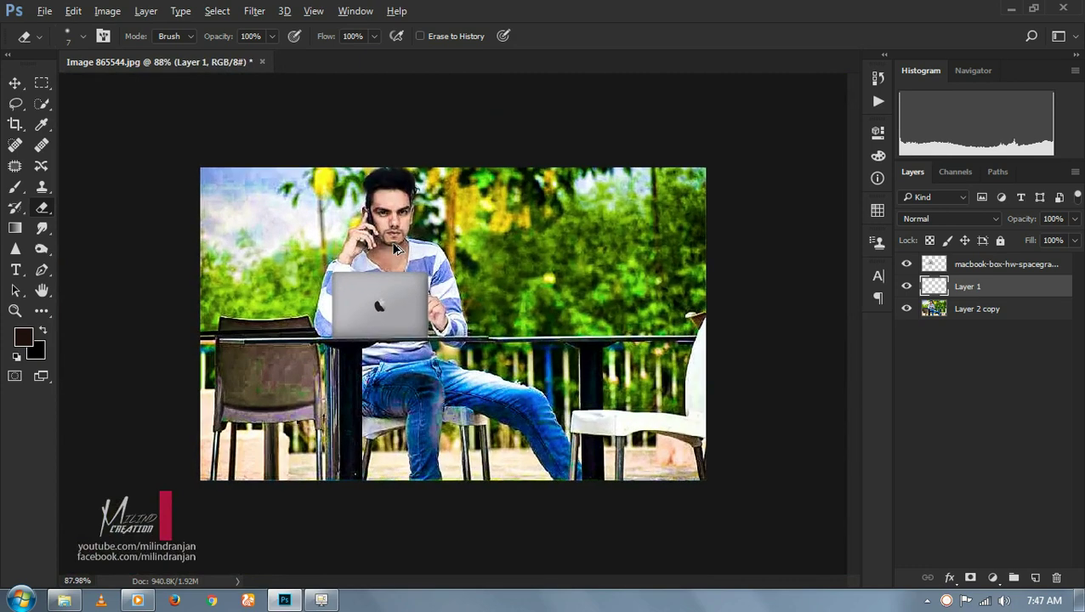
- Merge the paint layer into Layer 1, duplicate it as Layer 1 copy, and launch Camera Raw Filter
right_click(991, 308)
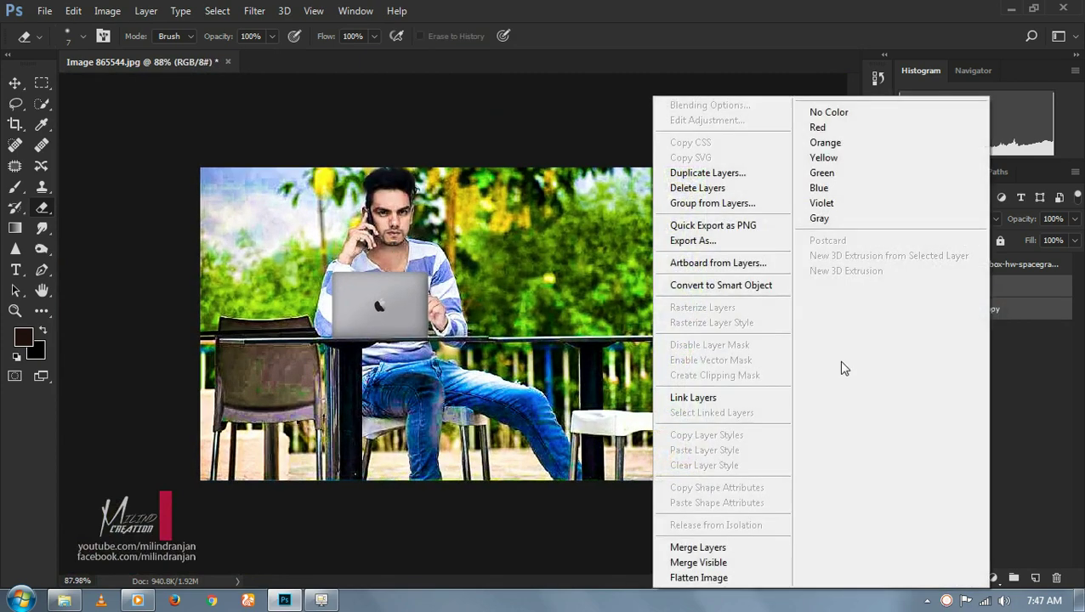
left_click(746, 546)
right_click(1045, 287)
left_click(773, 173)
left_click(699, 175)
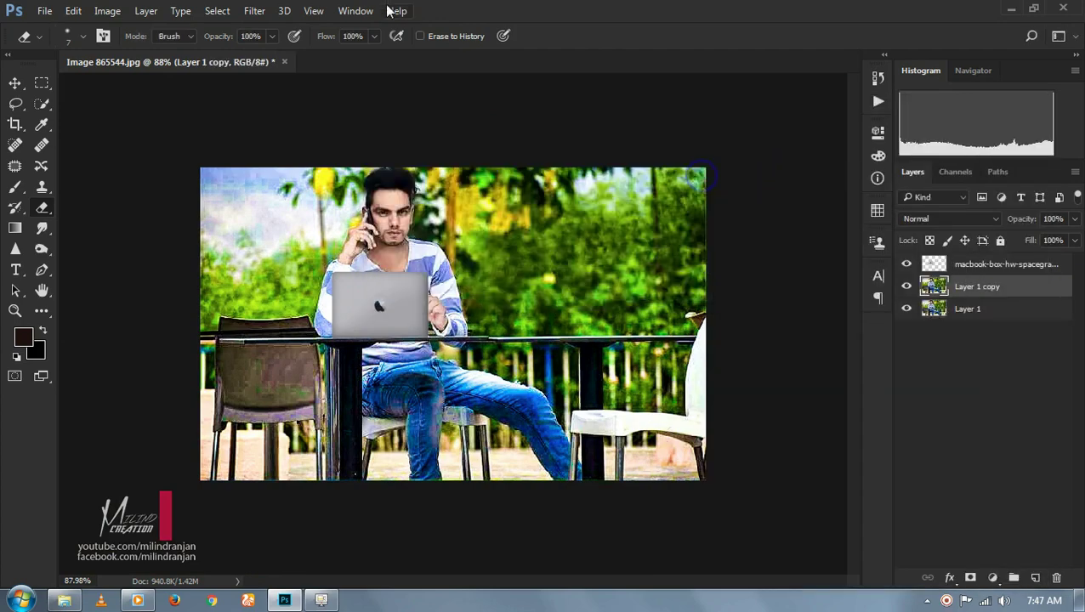
left_click(254, 11)
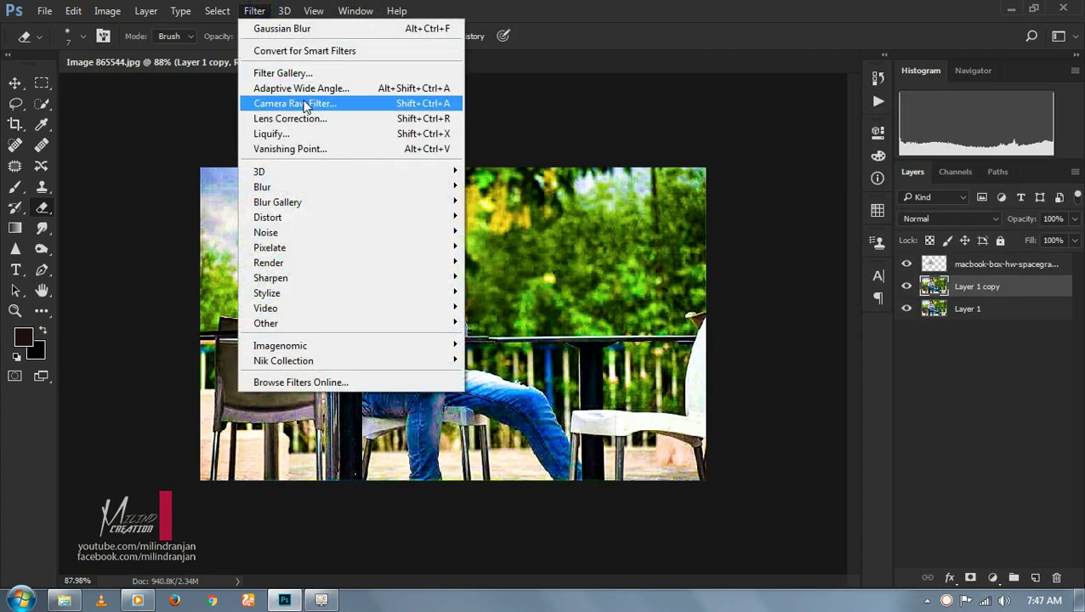
left_click(305, 104)
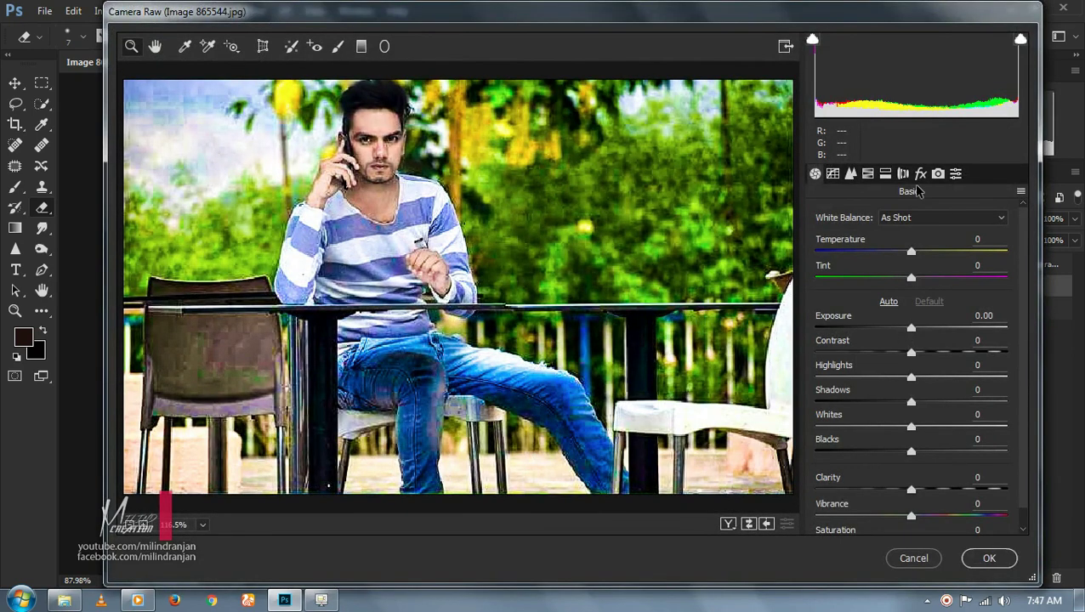
- Add a Highlight Priority post-crop vignette of -44 and raise Greens saturation to +56
left_click(920, 174)
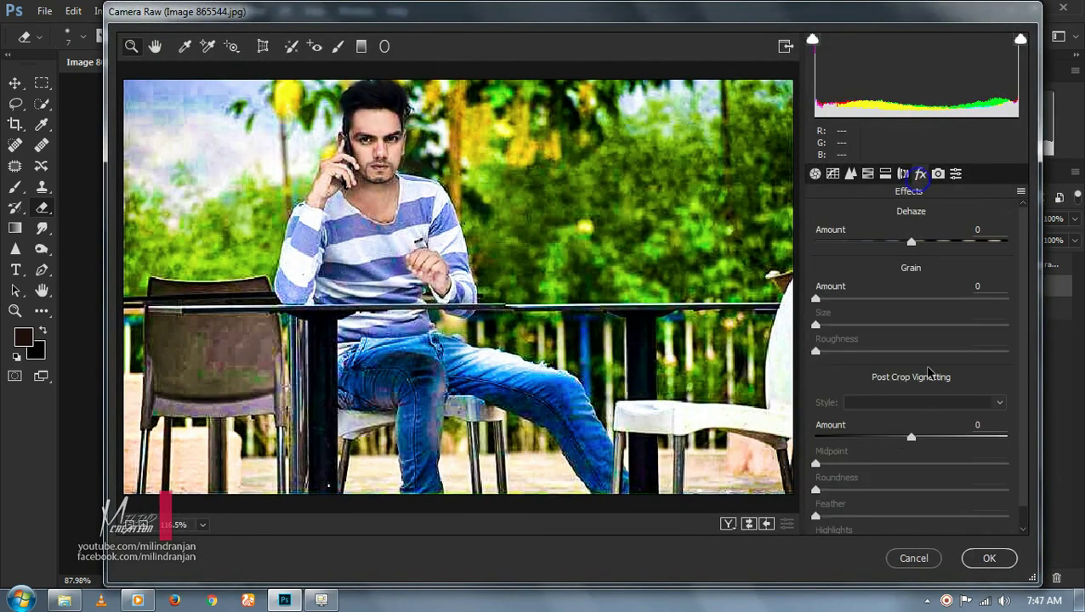
mouse_move(911, 436)
left_mouse_down()
mouse_move(823, 434)
mouse_move(867, 437)
left_mouse_up()
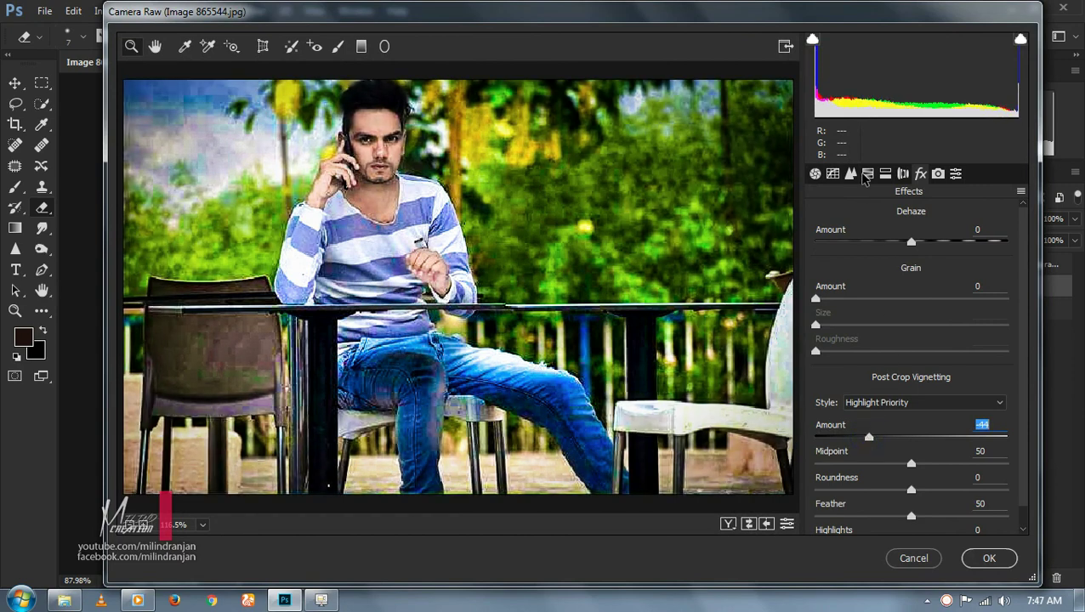
left_click(866, 174)
left_click(889, 242)
left_click_drag(923, 380, 951, 377)
left_click(918, 423)
- Lift Exposure to +0.15, Blacks to +4 and Vibrance, then apply the Camera Raw grade
left_click(814, 173)
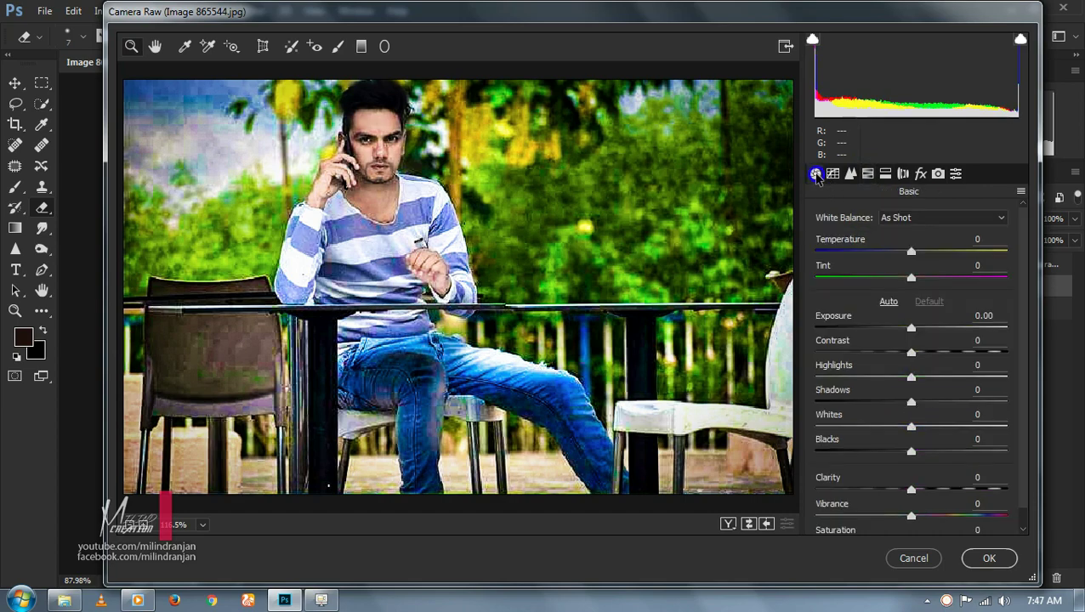
left_click_drag(912, 321, 914, 319)
left_click_drag(921, 445, 929, 408)
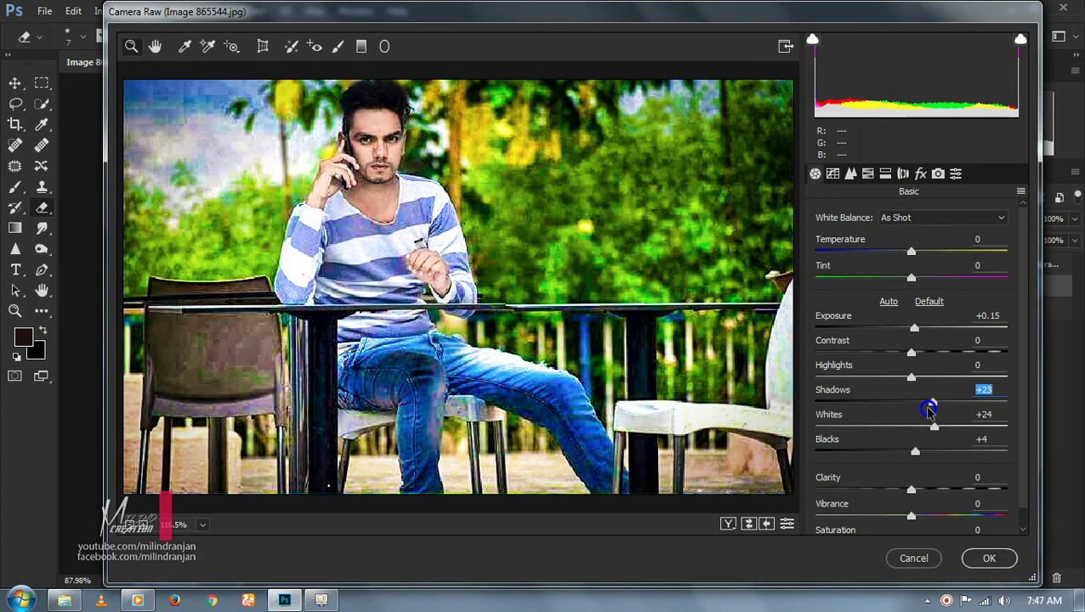
left_click_drag(917, 508, 924, 510)
left_click(989, 558)
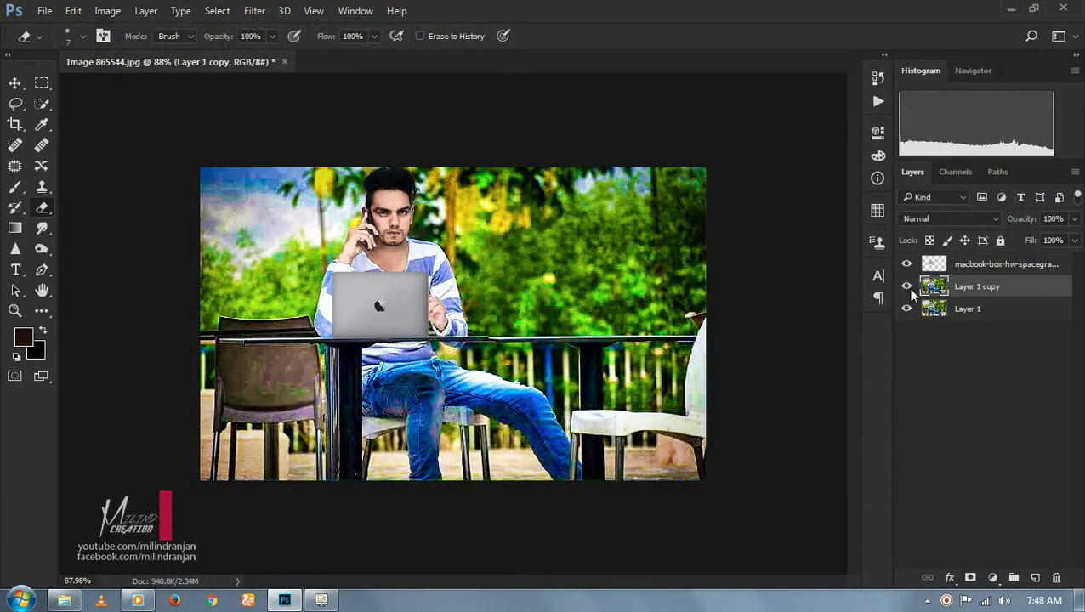
- Place the NEW X mug image into the cafe photo and commit it
left_click(67, 600)
key("Right")
mouse_move(544, 459)
left_mouse_down()
mouse_move(579, 457)
mouse_move(451, 433)
left_mouse_up()
left_click_drag(539, 310, 537, 307)
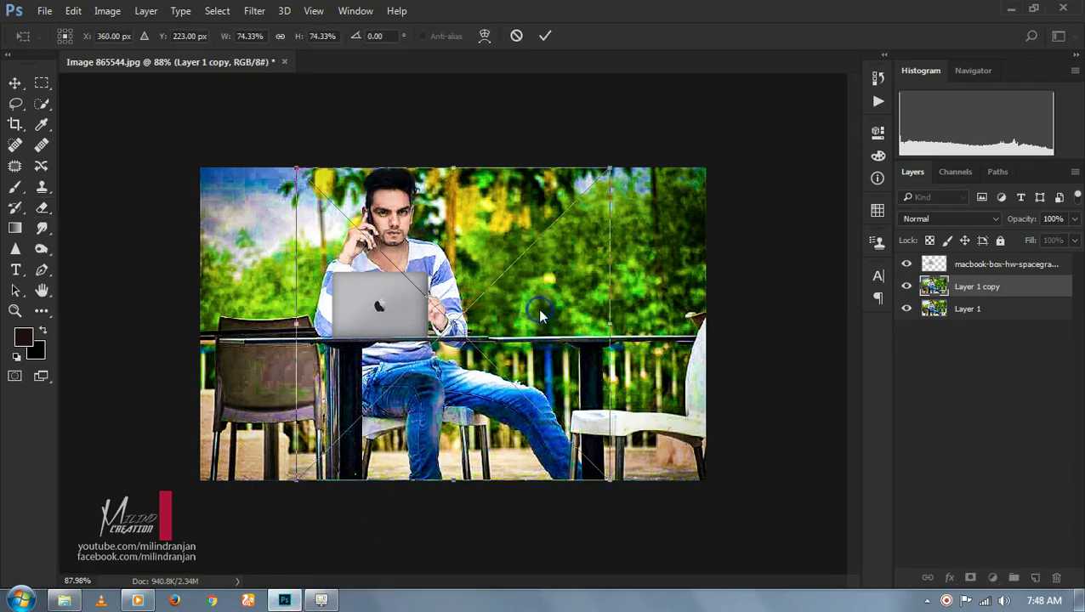
key("Return")
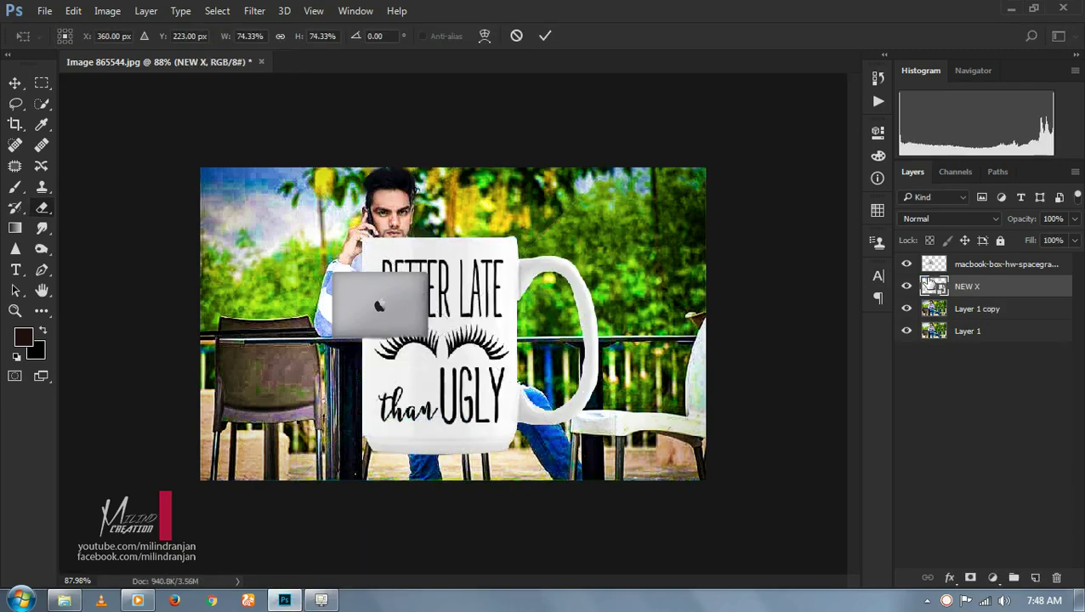
- Shrink the mug with Free Transform and move it down toward the table
key("e")
key("ctrl+t")
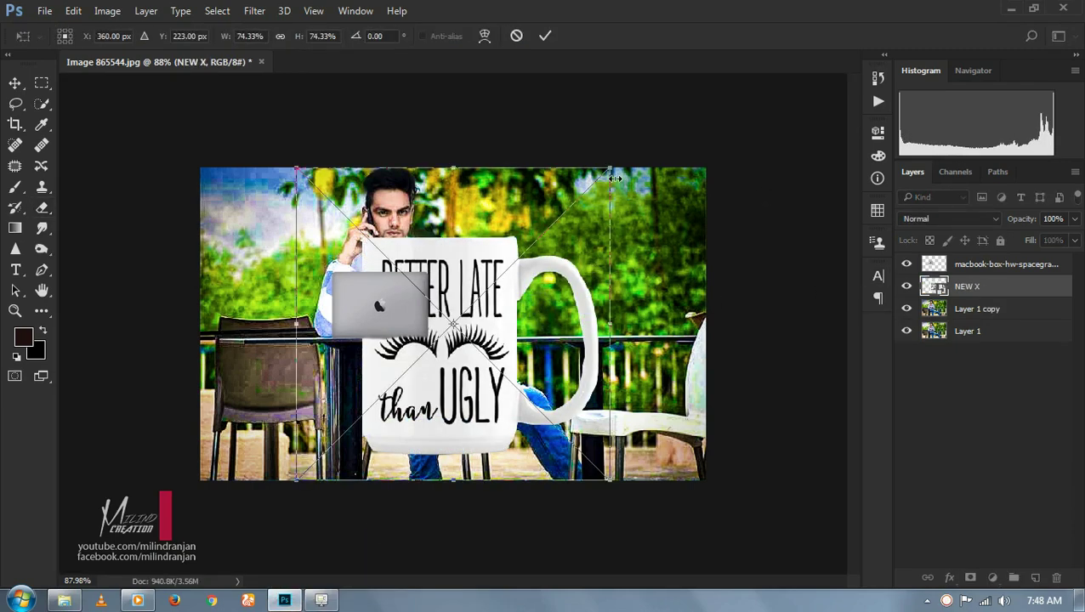
mouse_move(612, 168)
left_mouse_down()
mouse_move(493, 277)
mouse_move(542, 299)
mouse_move(595, 285)
left_mouse_up()
scroll(595, 285, "up", 5)
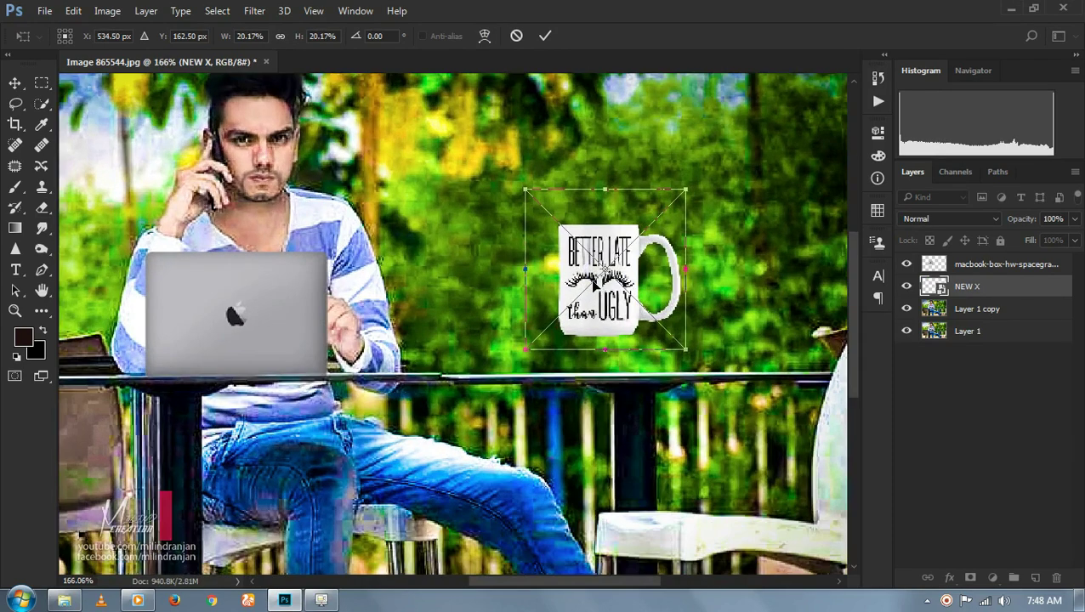
scroll(598, 285, "up", 1)
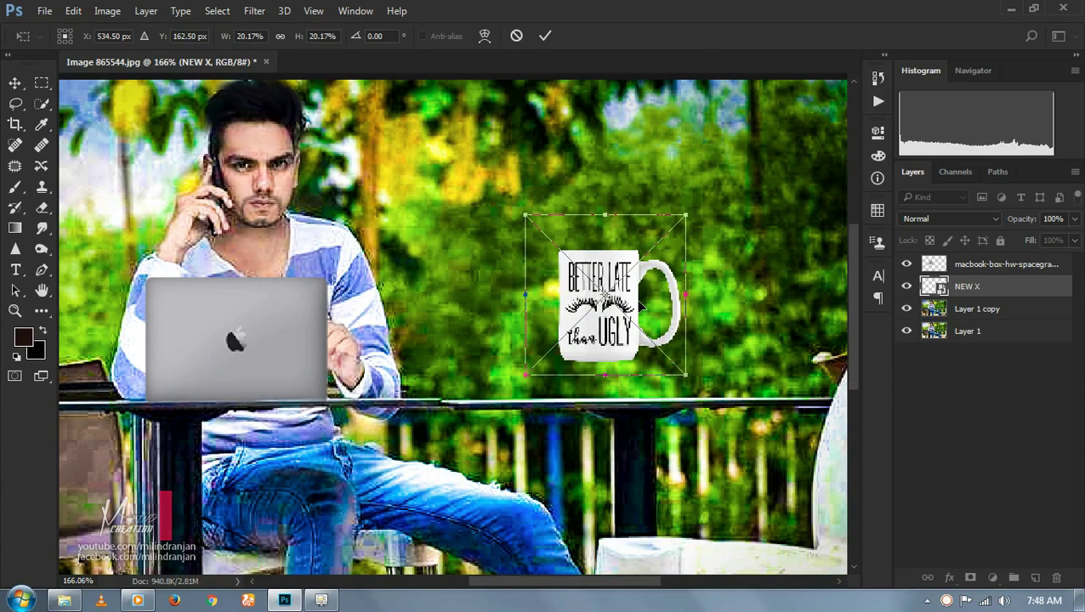
left_click_drag(644, 298, 553, 338)
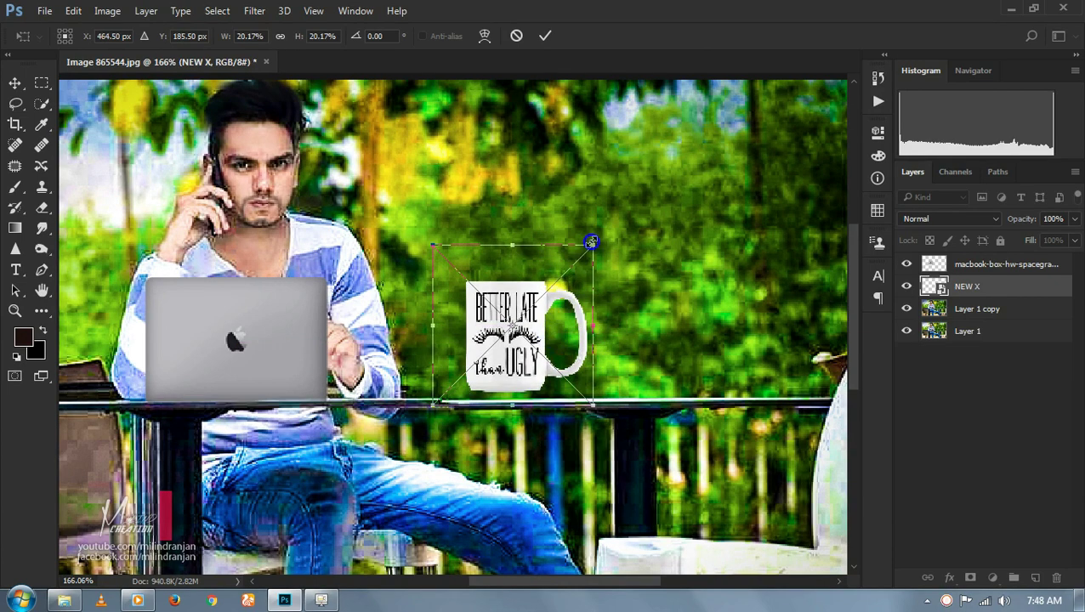
- Scale the mug to about 10% and set it on the table right of the laptop
left_click_drag(591, 242, 514, 327)
left_click_drag(500, 370, 547, 370)
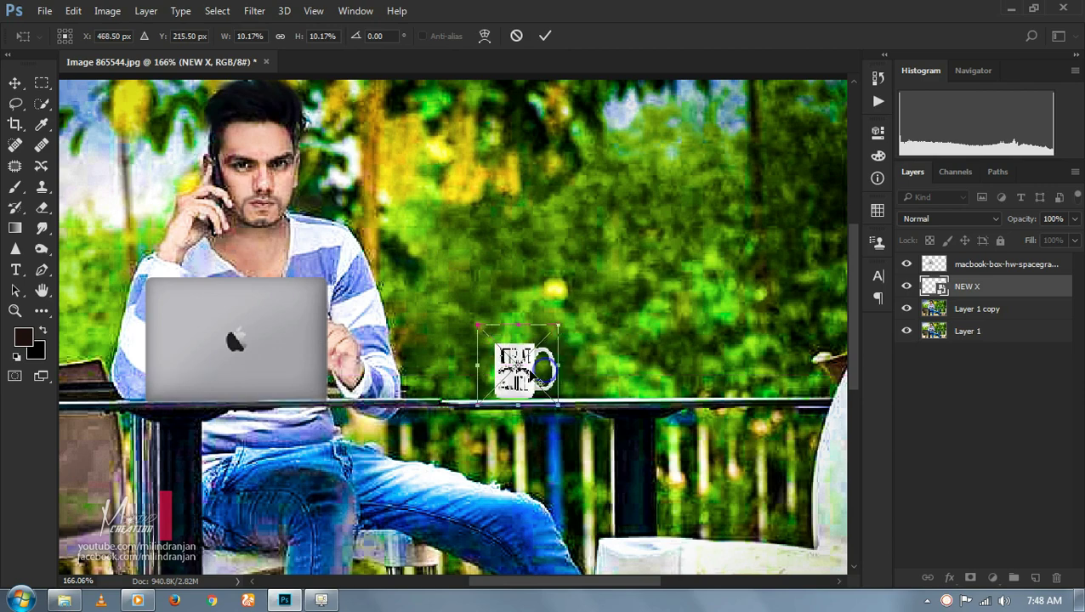
scroll(547, 370, "up", 2)
scroll(548, 365, "up", 2)
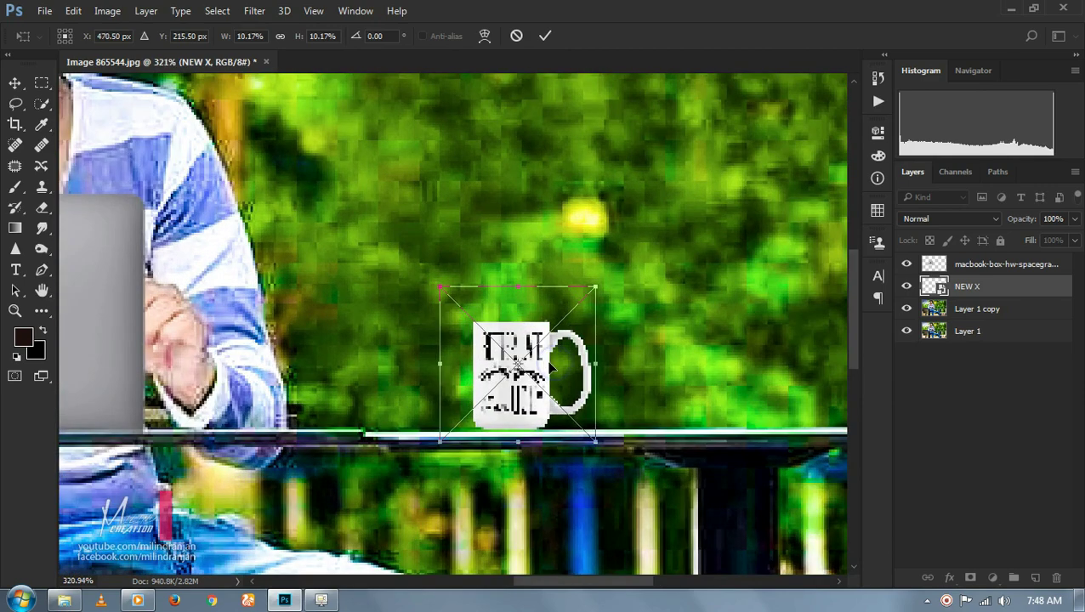
key("Down")
key("Down")
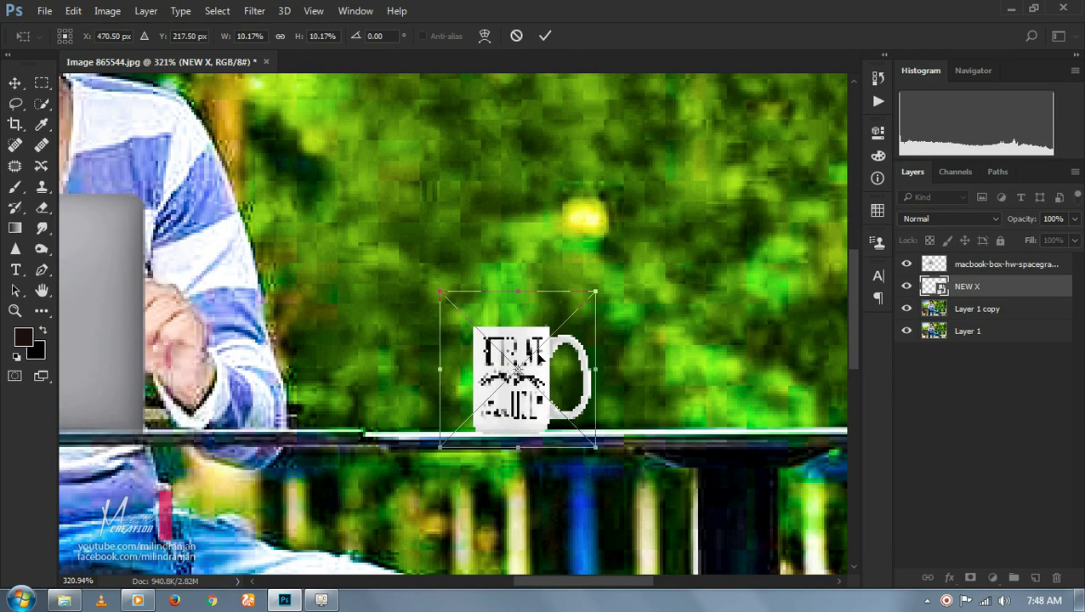
key("Return")
key("e")
scroll(567, 366, "down", 2)
scroll(568, 366, "down", 2)
scroll(568, 366, "down", 2)
scroll(568, 366, "down", 1)
scroll(478, 360, "down", 1)
scroll(510, 318, "up", 1)
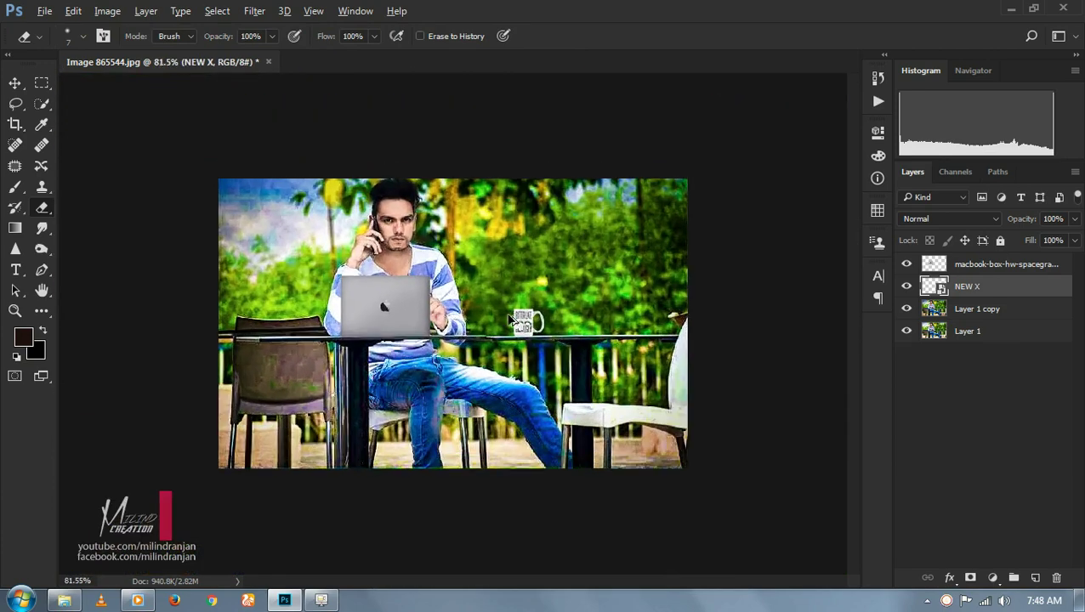
- Drag the mug slightly left along the tabletop, nearer the laptop, with the Move tool
left_click(14, 83)
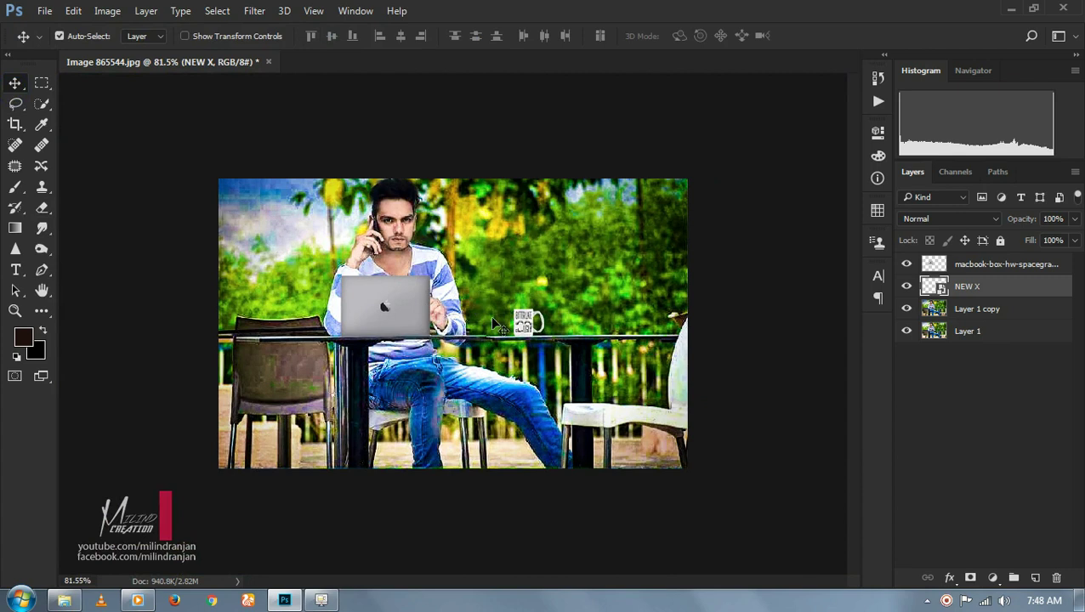
left_click_drag(539, 329, 515, 326)
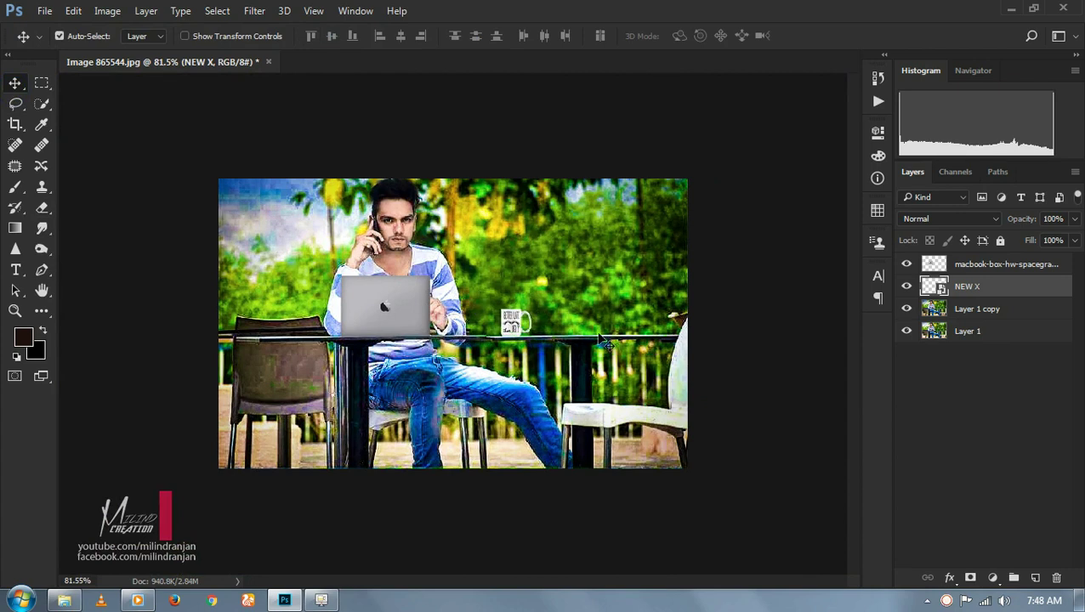
scroll(458, 304, "up", 2)
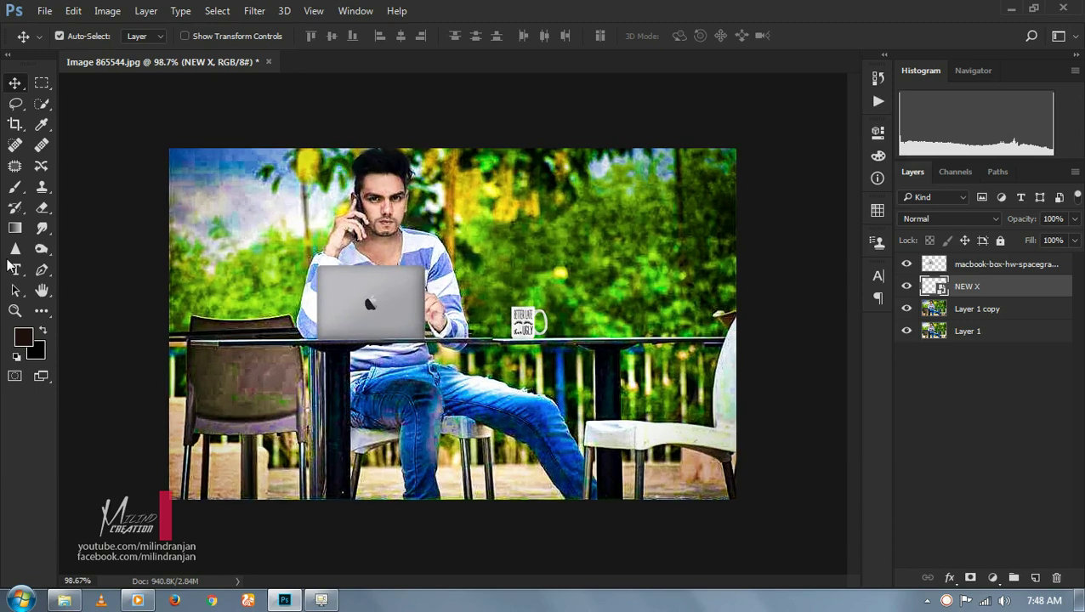
left_click(43, 231)
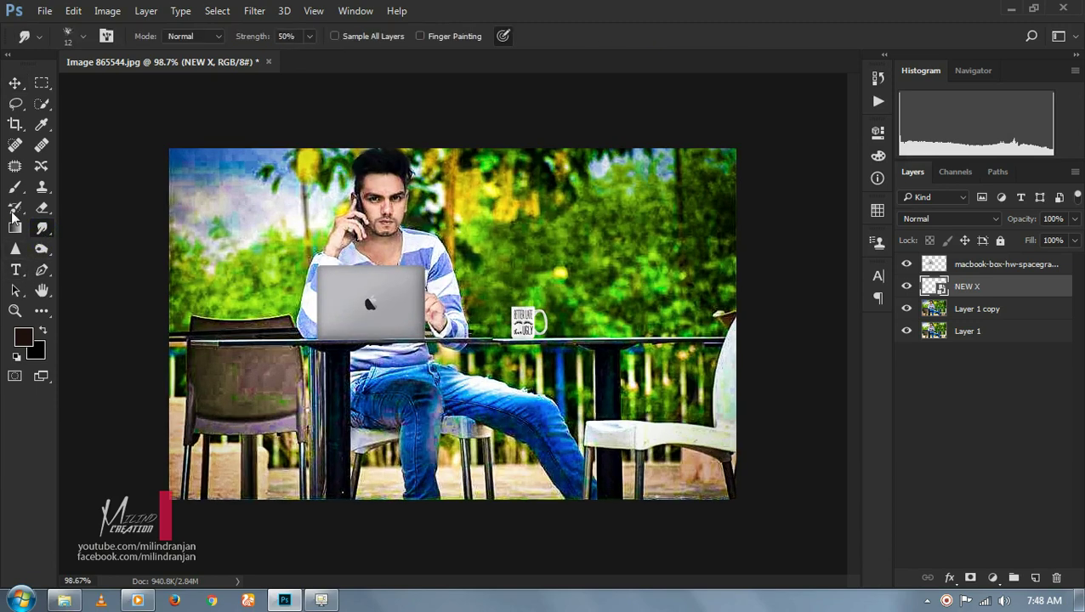
- Add a new layer and choose the 2439 smoke brush tip at 81 px
left_click(15, 187)
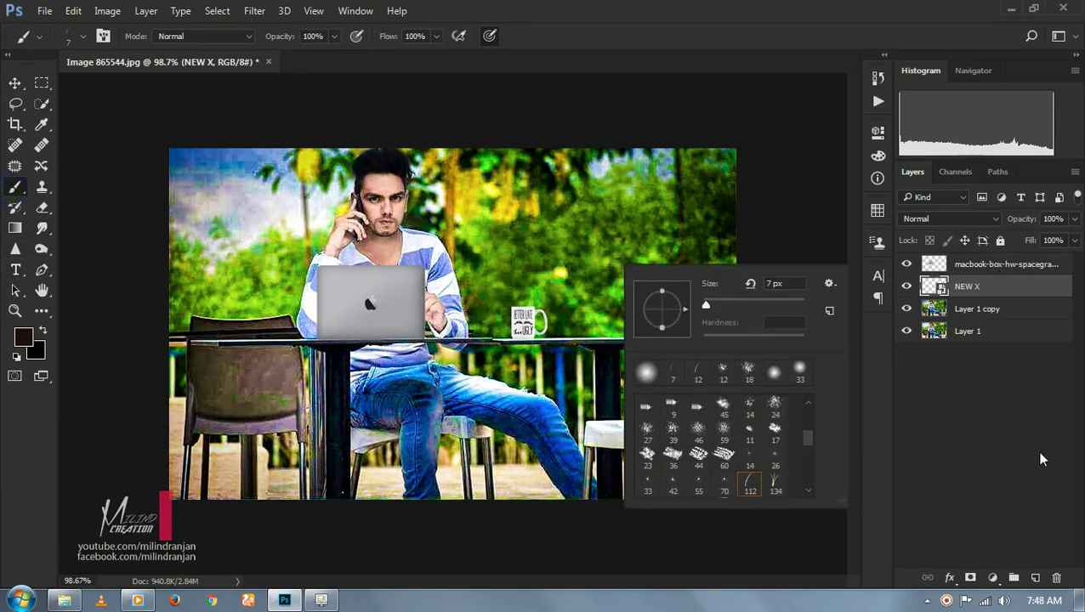
left_click(1037, 577)
right_click(472, 285)
scroll(561, 476, "down", 3)
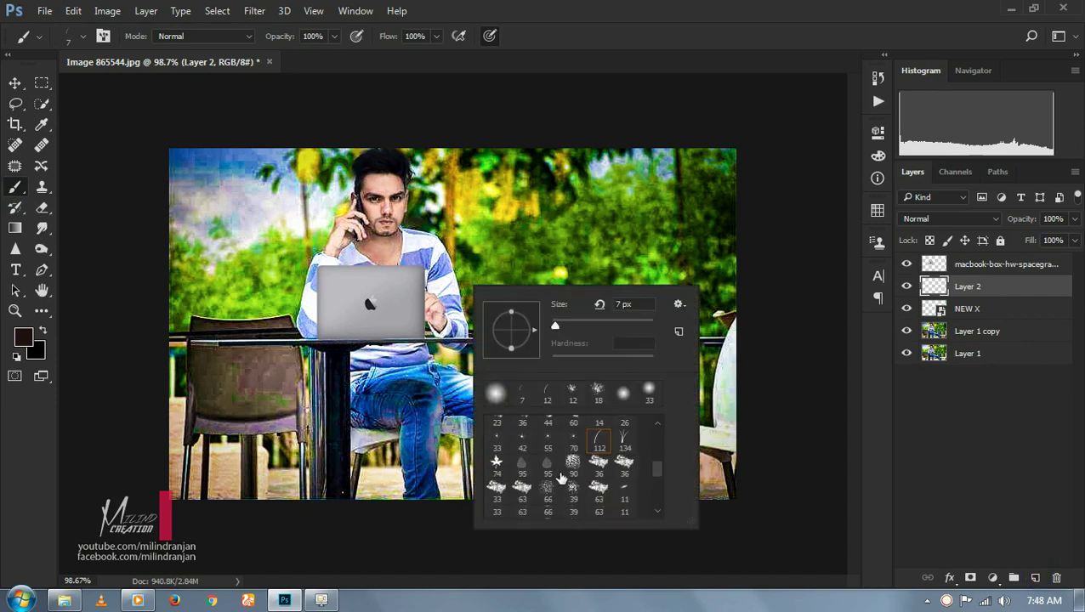
scroll(582, 510, "down", 3)
scroll(625, 503, "down", 3)
scroll(520, 491, "down", 3)
scroll(512, 473, "down", 3)
scroll(510, 467, "down", 2)
left_click(520, 454)
left_click(524, 479)
left_click(500, 432)
left_click(791, 7)
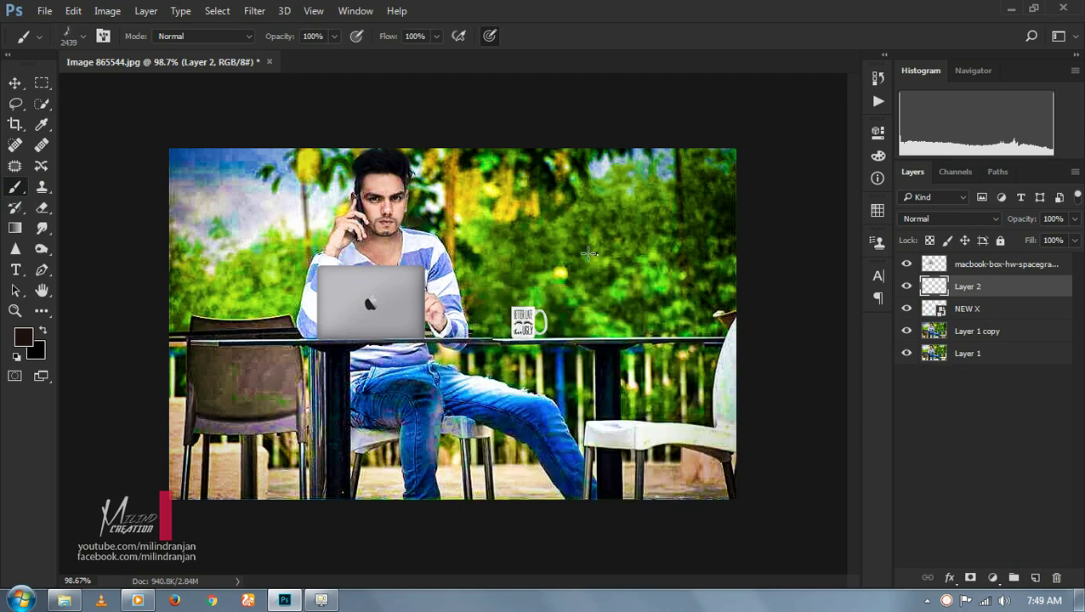
right_click(692, 284)
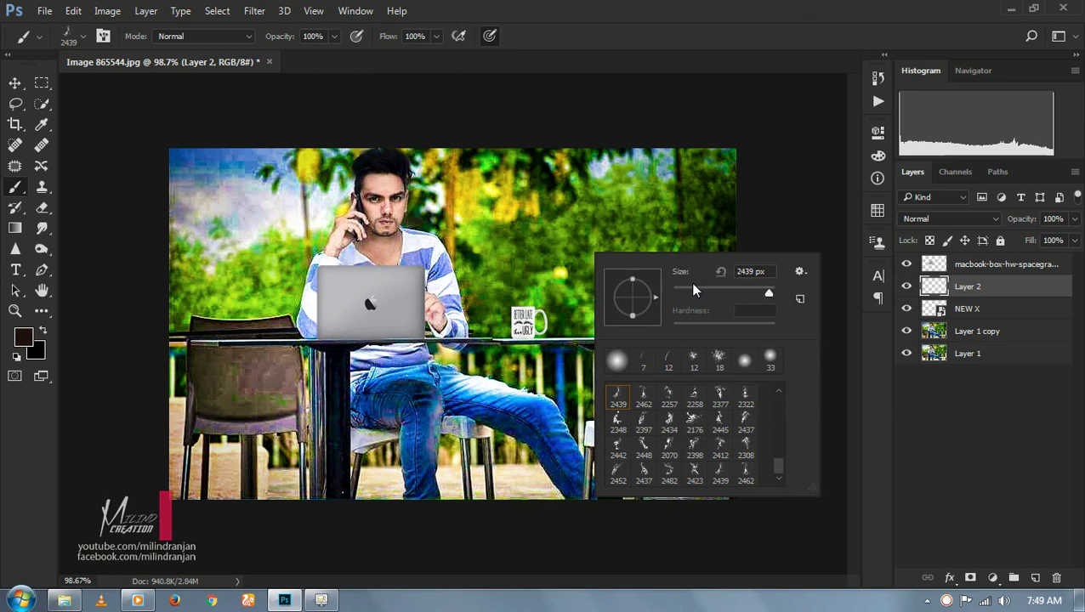
left_click(714, 289)
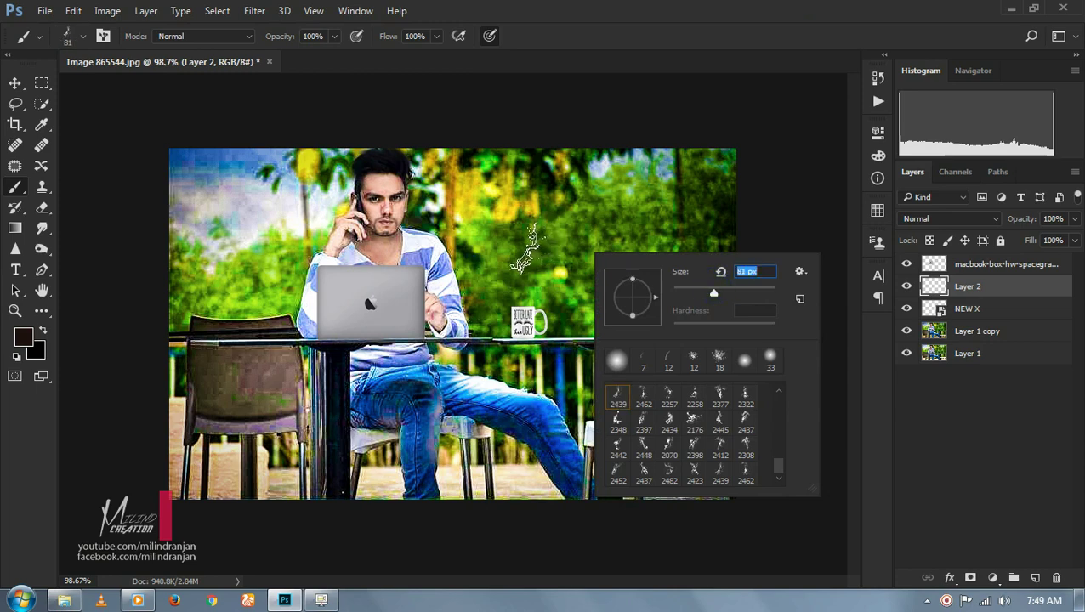
left_click(511, 270)
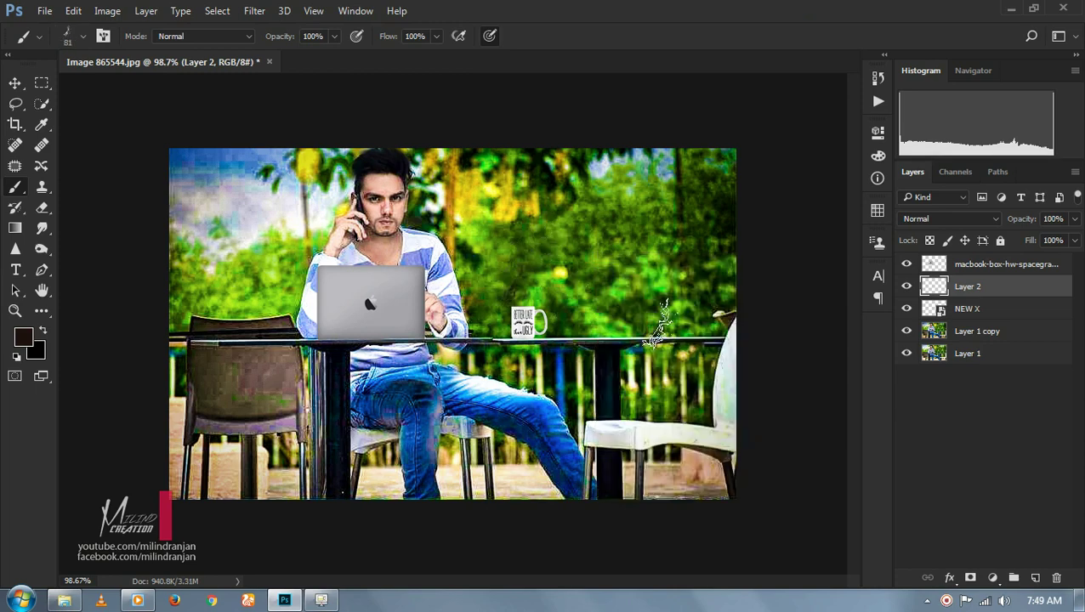
- Set the foreground colour to white (ffffff) and stamp smoke above the mug
left_click(23, 339)
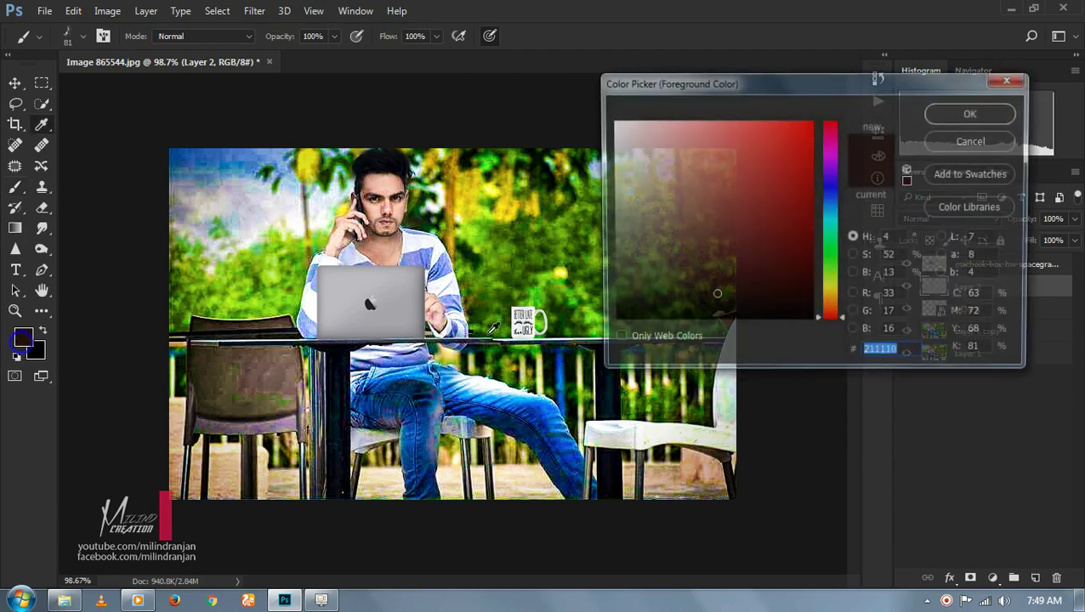
type("ffffff")
left_click(970, 115)
left_click(526, 263)
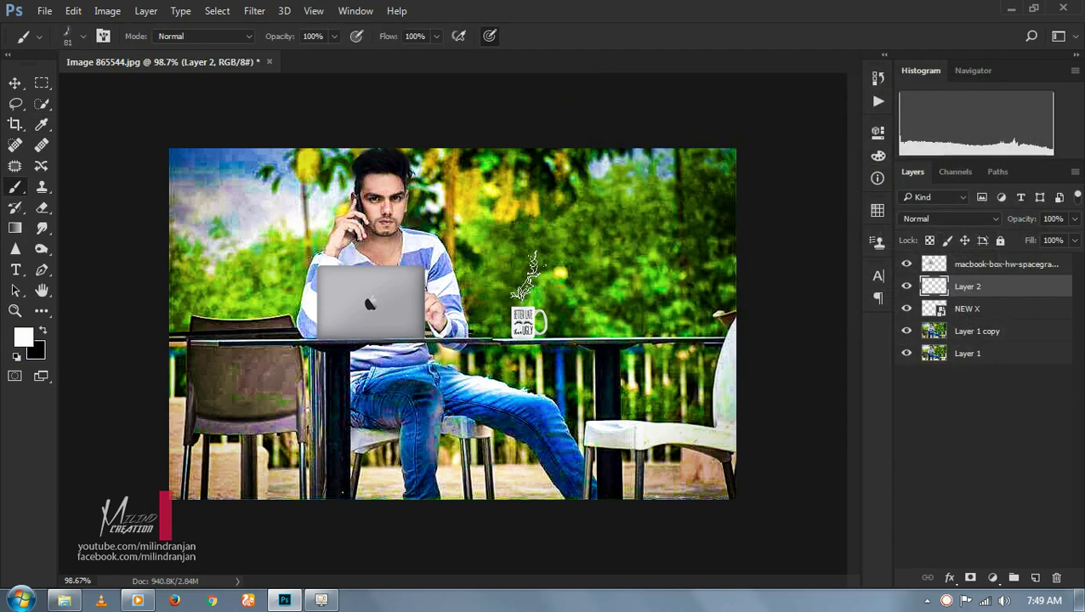
scroll(527, 261, "up", 2)
scroll(525, 261, "up", 1)
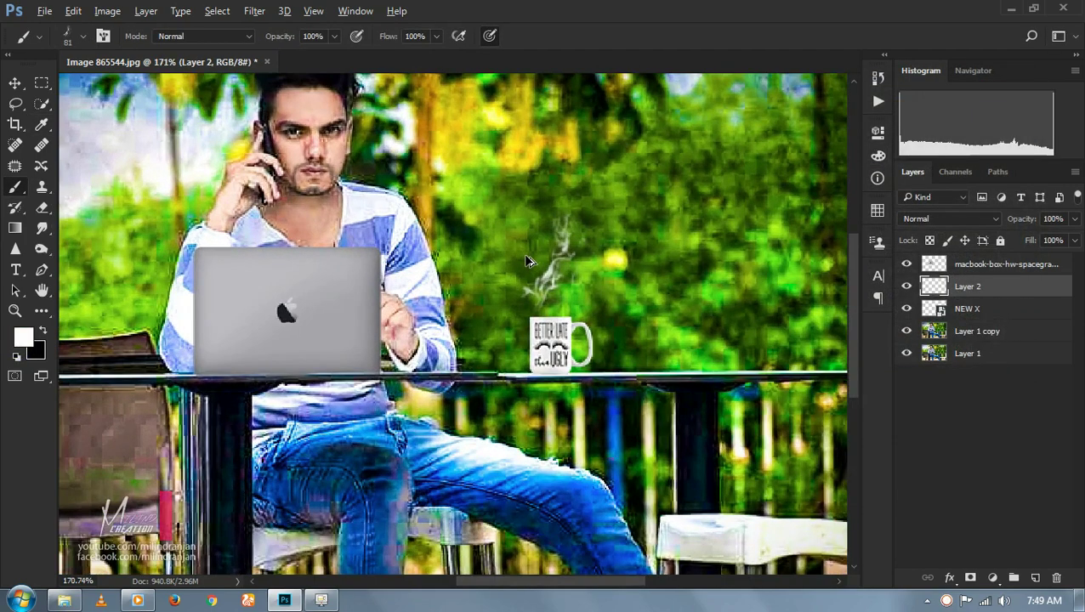
- Resize and tilt the steam with Free Transform so it sits just above the mug
key("ctrl+t")
mouse_move(601, 315)
left_mouse_down()
mouse_move(629, 363)
mouse_move(617, 305)
left_mouse_up()
left_click_drag(708, 218, 706, 194)
left_click_drag(623, 277, 608, 264)
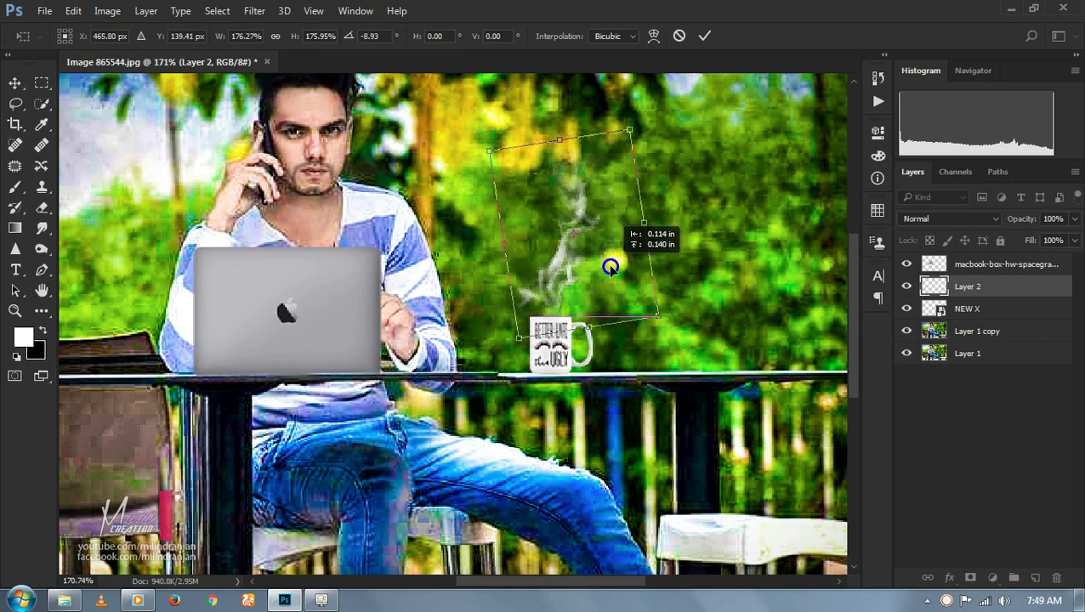
key("Return")
key("b")
scroll(607, 264, "down", 5)
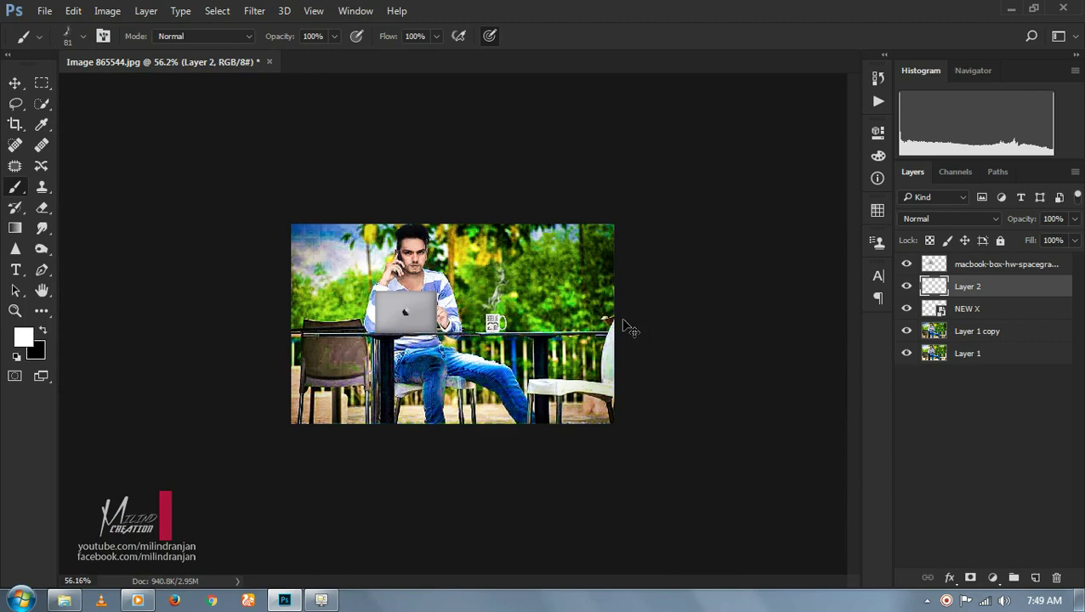
key("ctrl+t")
left_click_drag(521, 252, 505, 287)
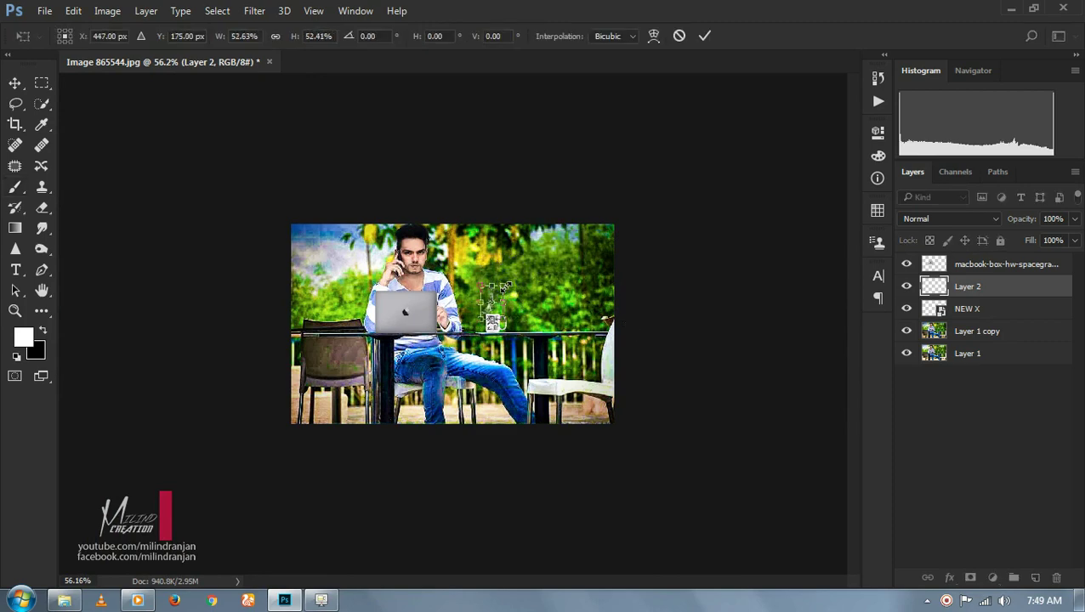
key("Return")
key("b")
- Nudge the steam over the mug and set its layer opacity to 94%
key("ctrl+plus")
key("ctrl+plus")
key("ctrl+plus")
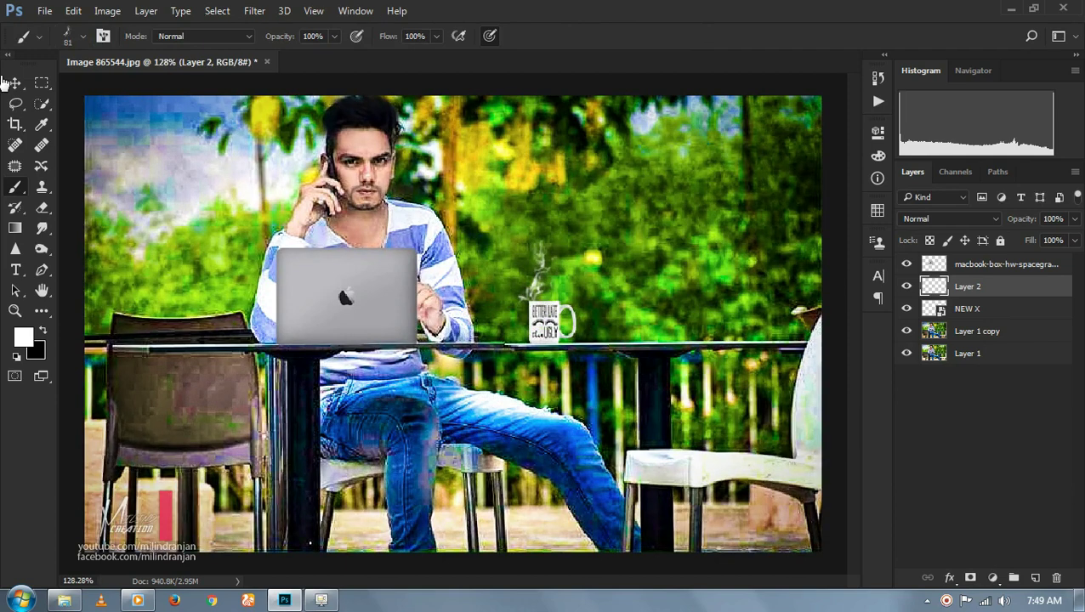
left_click(15, 83)
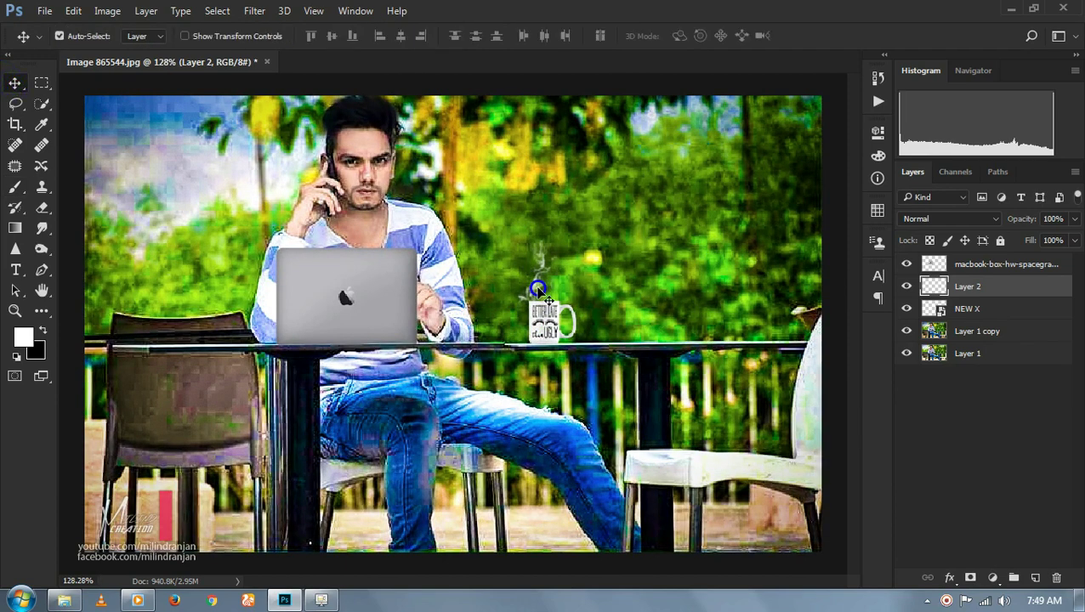
left_click_drag(538, 289, 545, 294)
left_click_drag(1019, 219, 1012, 219)
key("ctrl+minus")
key("ctrl+minus")
scroll(515, 289, "up", 2)
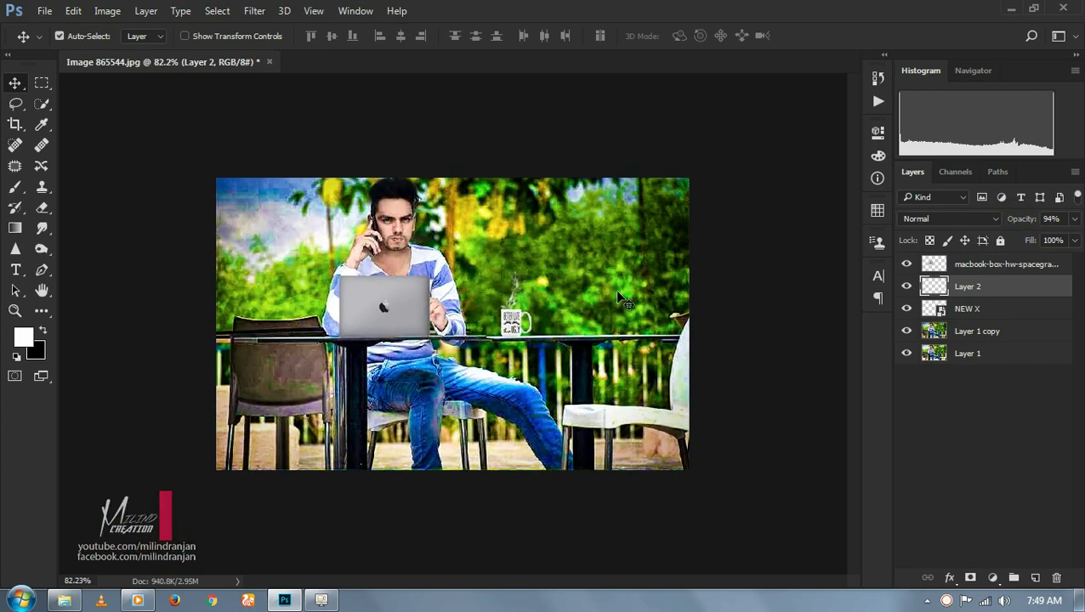
- Merge all visible layers into a new top Layer 3 and duplicate it
left_click(983, 266)
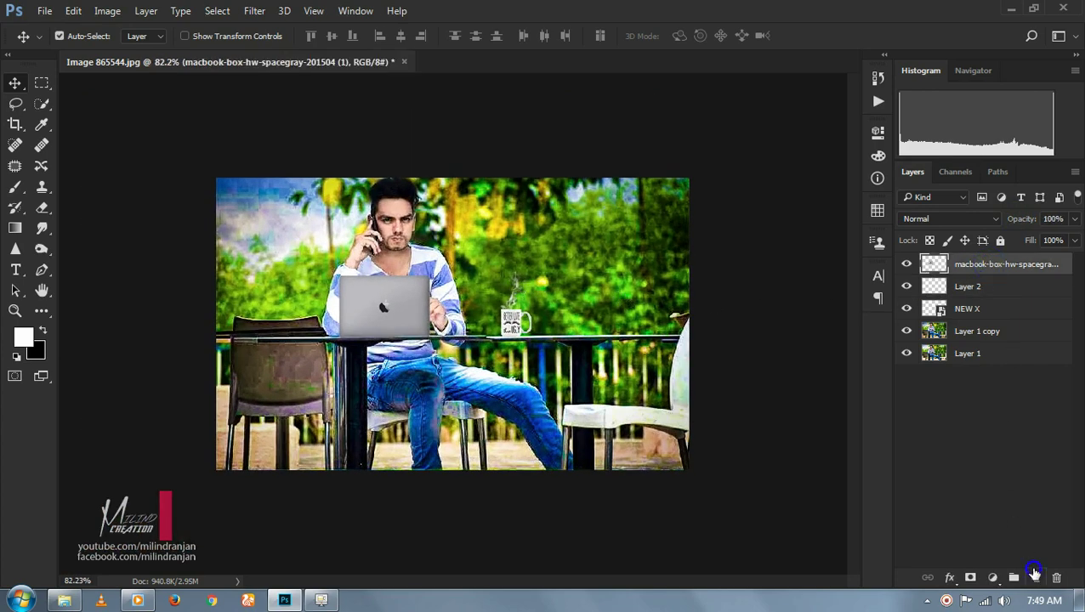
key("ctrl+shift+alt+e")
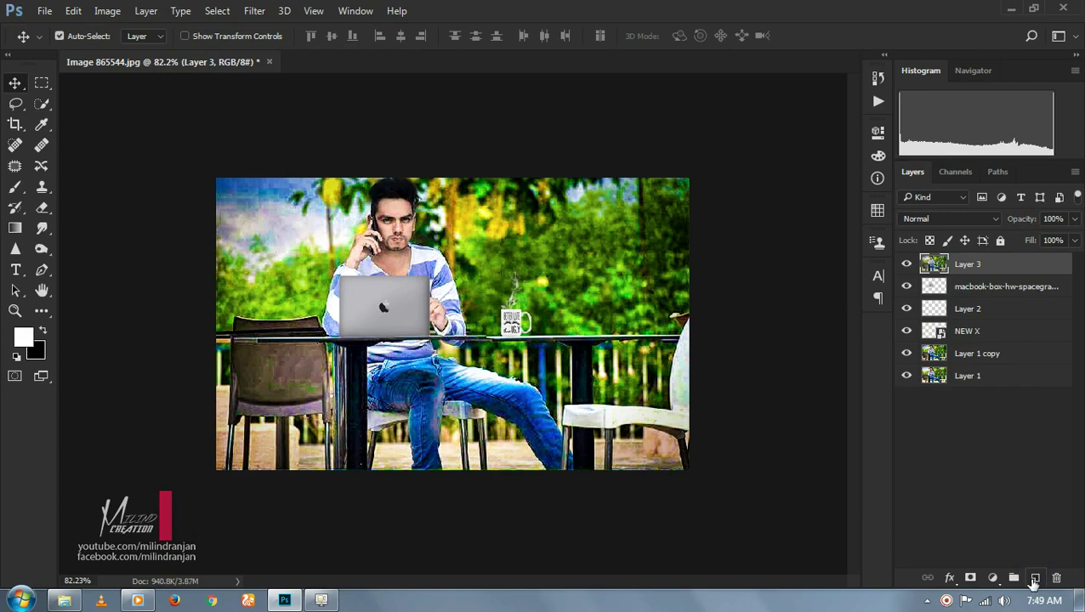
right_click(995, 270)
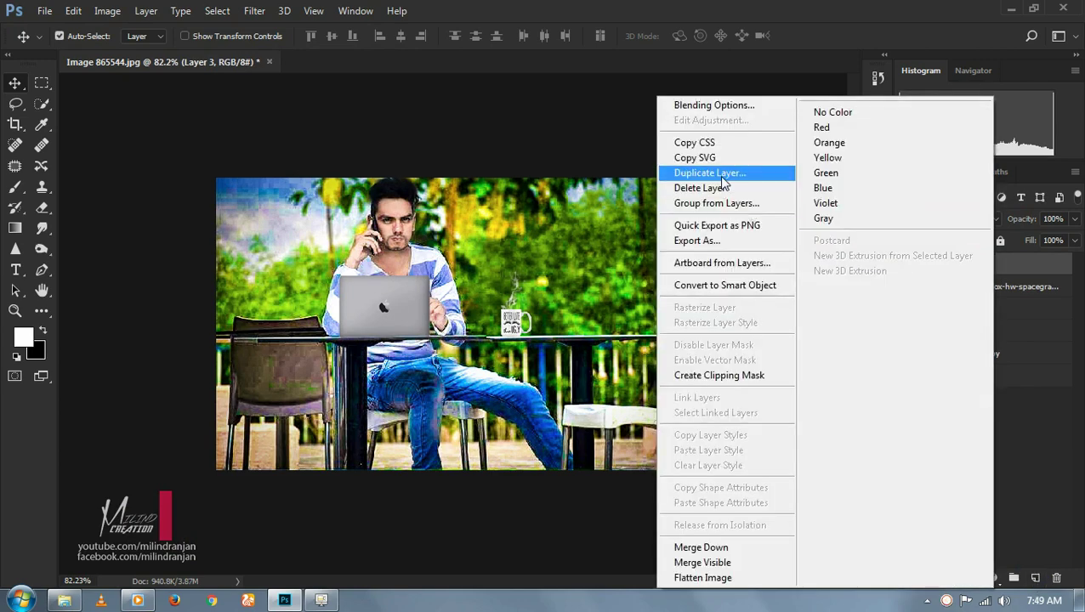
left_click(697, 171)
- In the Camera Raw Filter, raise Whites and set Orange luminance to +23, then apply
left_click(254, 10)
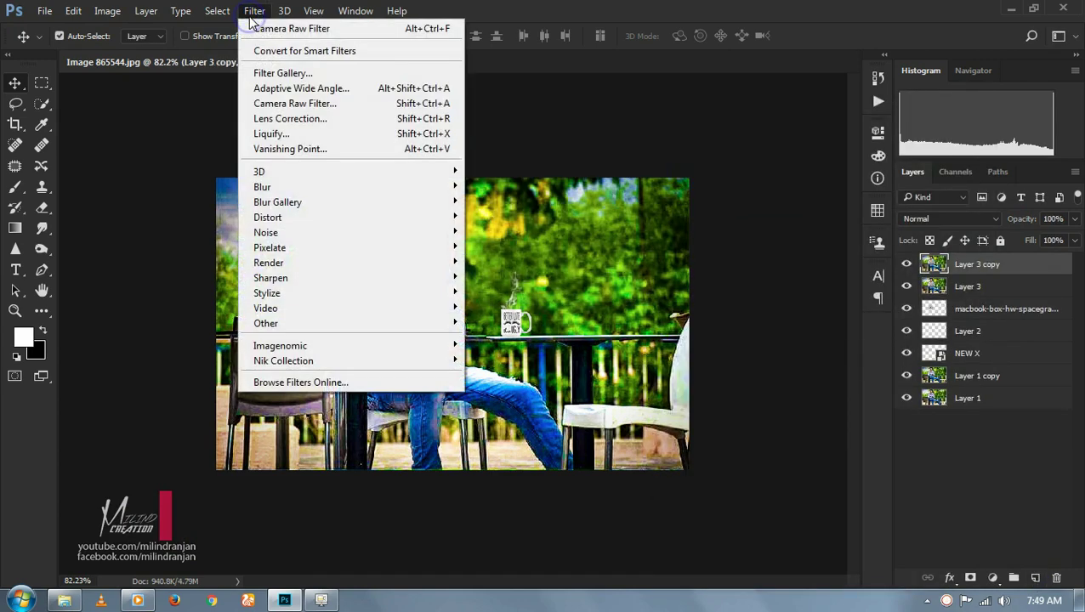
left_click(295, 103)
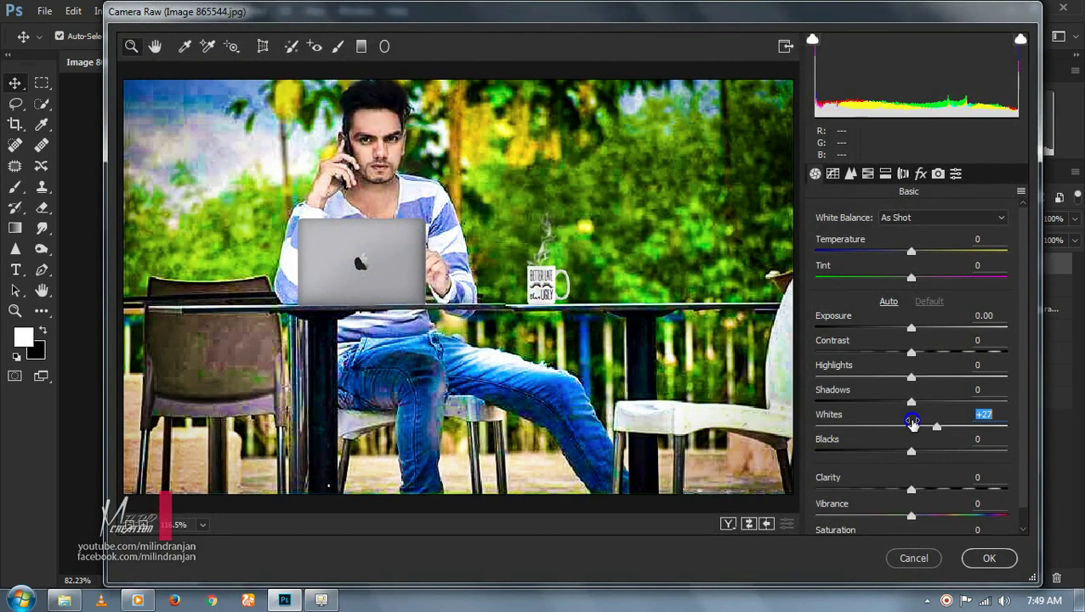
left_click_drag(911, 425, 935, 425)
left_click(909, 425)
left_click(867, 174)
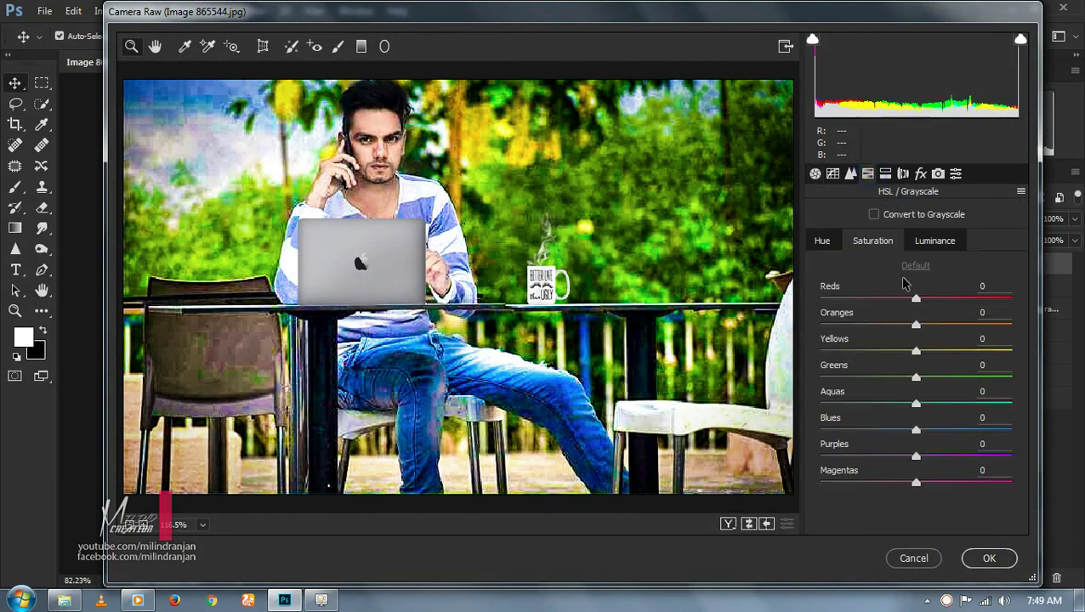
left_click(933, 242)
left_click(927, 313)
left_click_drag(928, 312, 940, 317)
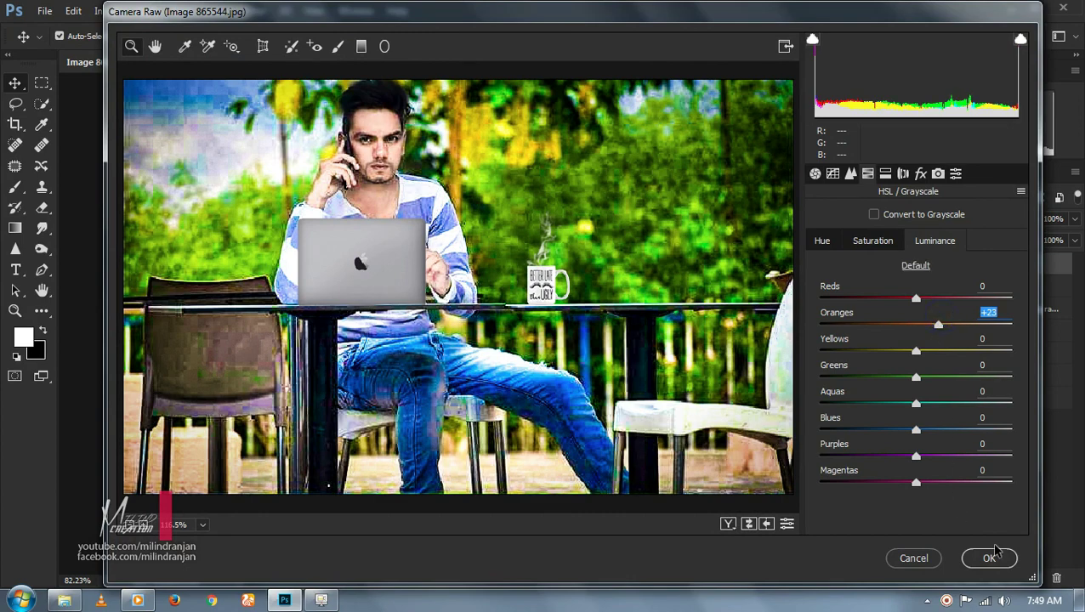
left_click(986, 556)
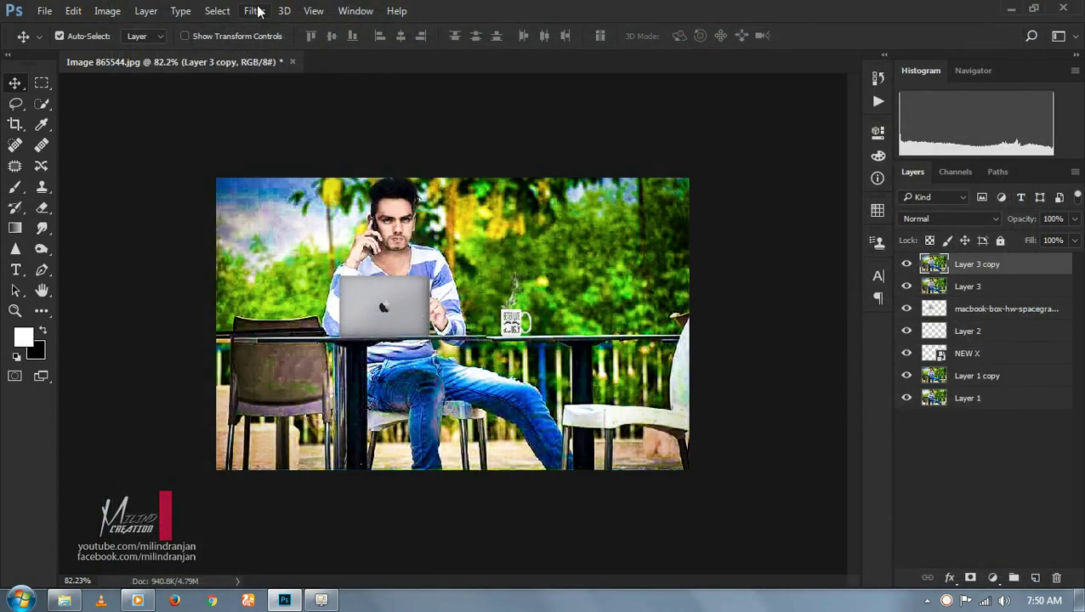
- Run Filter > Noise > GREYCstoration with its default settings to smooth the grain
left_click(255, 12)
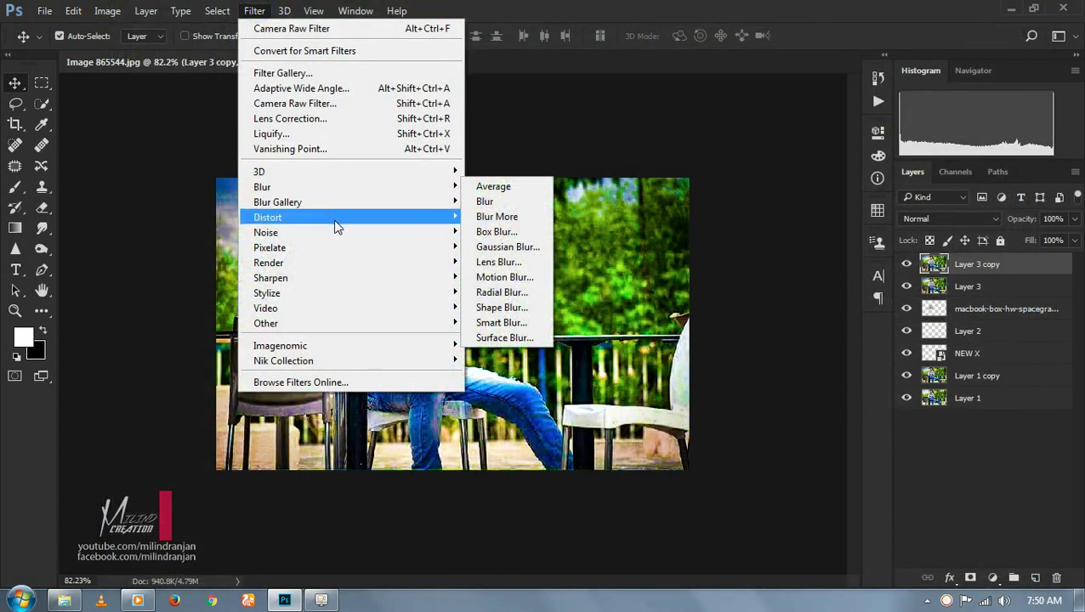
mouse_move(265, 232)
left_click(525, 278)
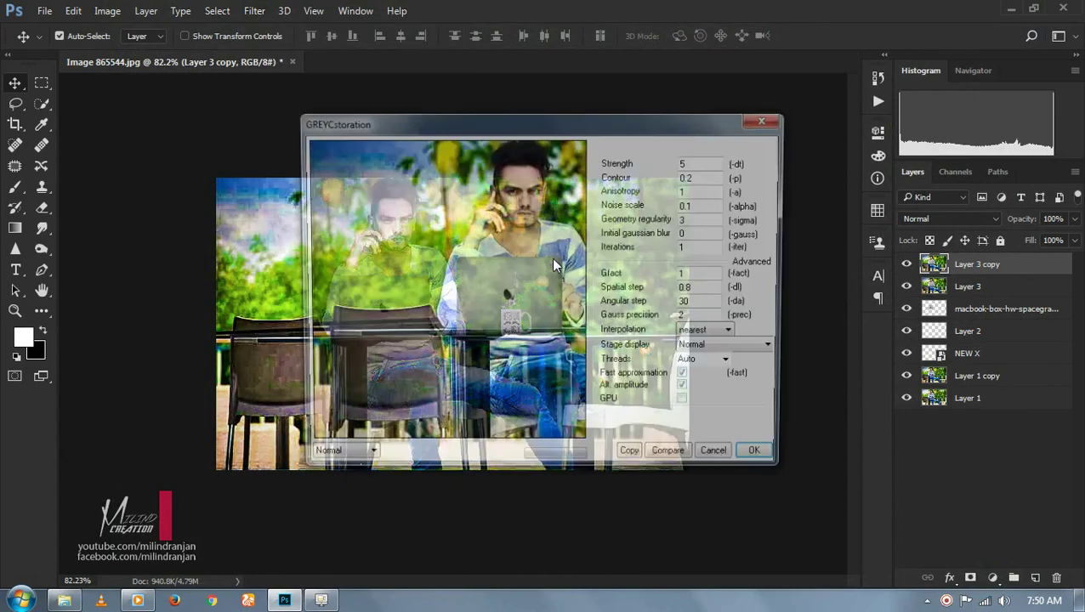
left_click_drag(553, 266, 433, 254)
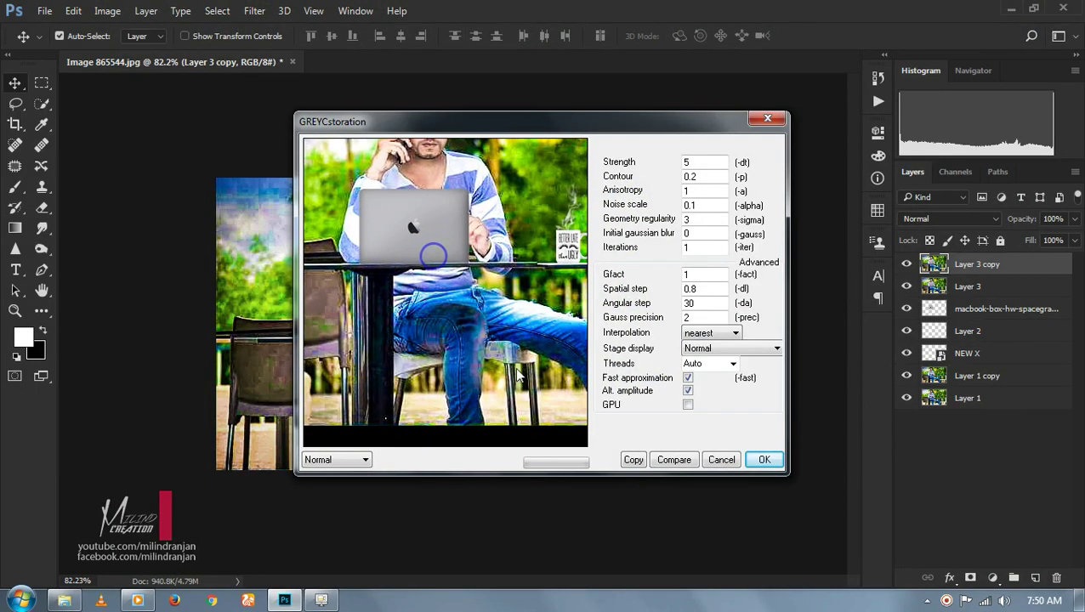
left_click(759, 460)
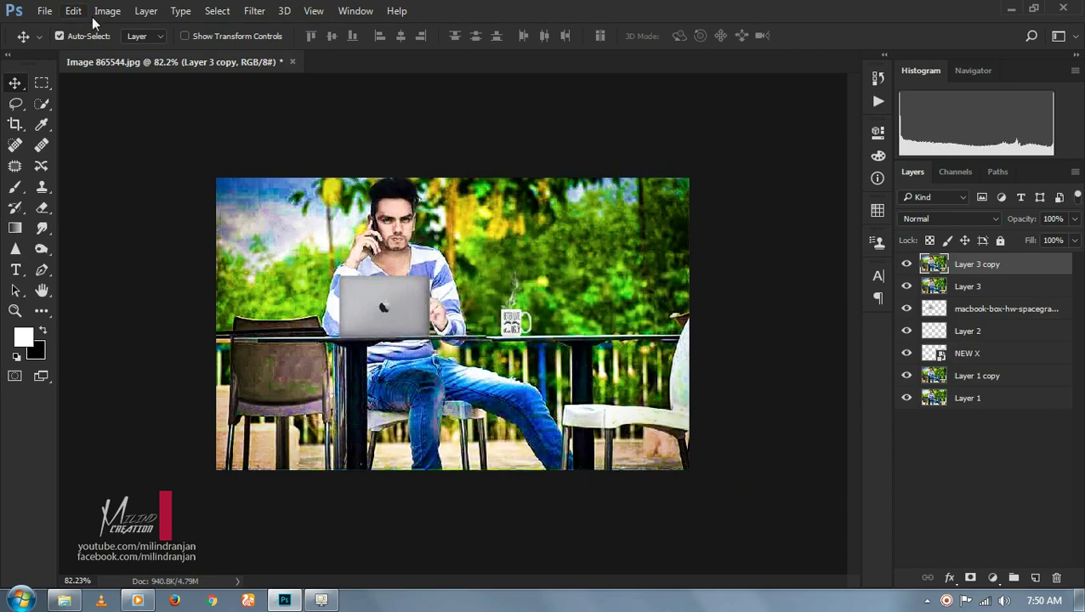
- In Color Efex Pro 4 apply Dark Contrasts: detail 52%, brightness 30%, contrast 14%, saturation 23%
left_click(249, 12)
mouse_move(283, 361)
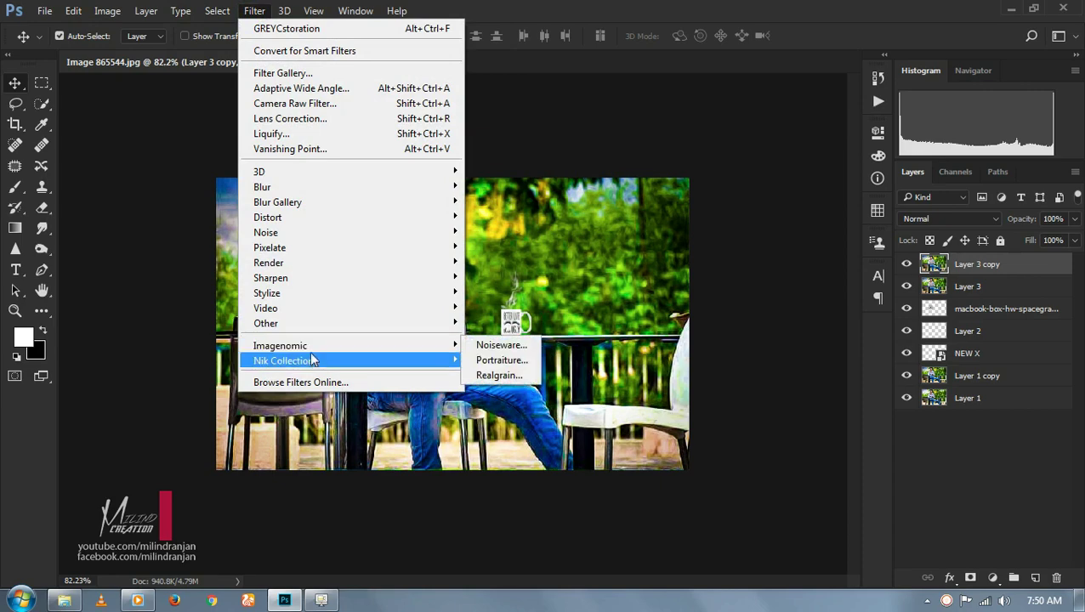
left_click(508, 375)
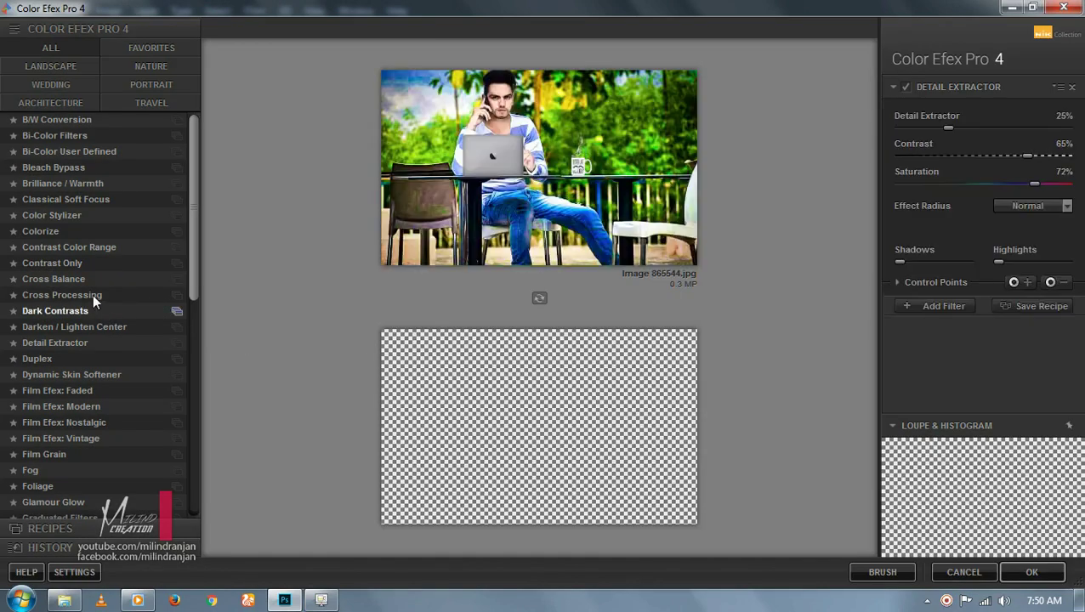
left_click(91, 311)
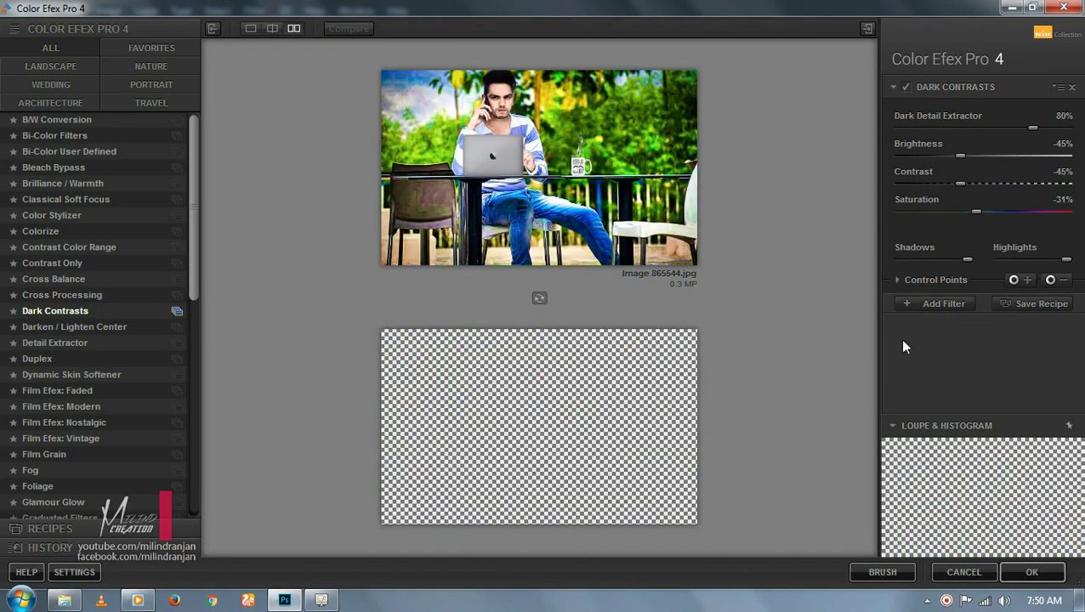
left_click(1019, 156)
left_click(985, 127)
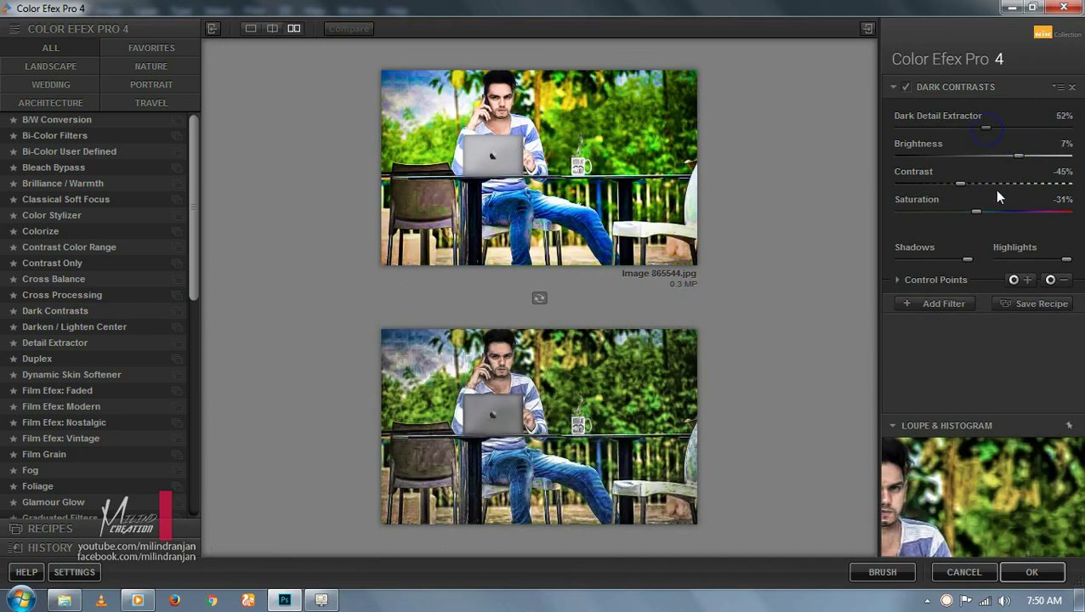
left_click(1023, 183)
left_click(1028, 213)
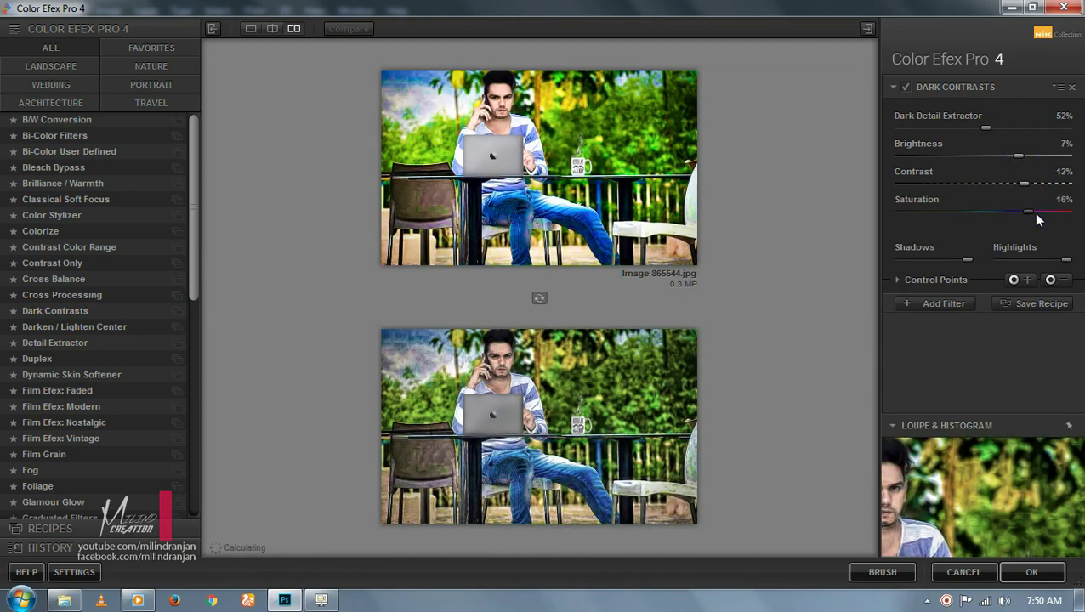
left_click_drag(1035, 214, 1042, 214)
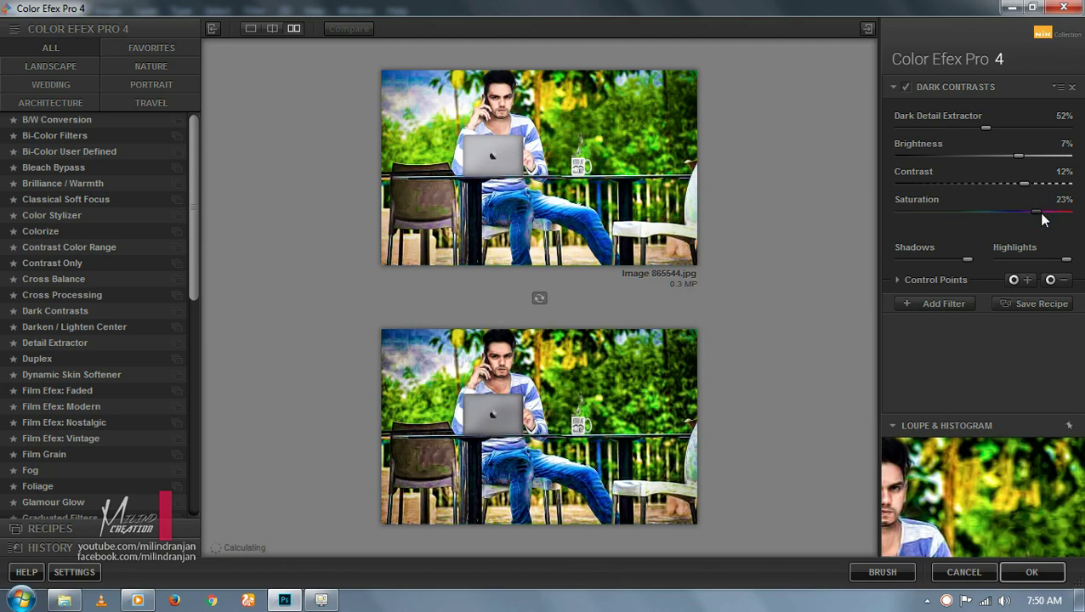
left_click(1039, 184)
left_click(1039, 155)
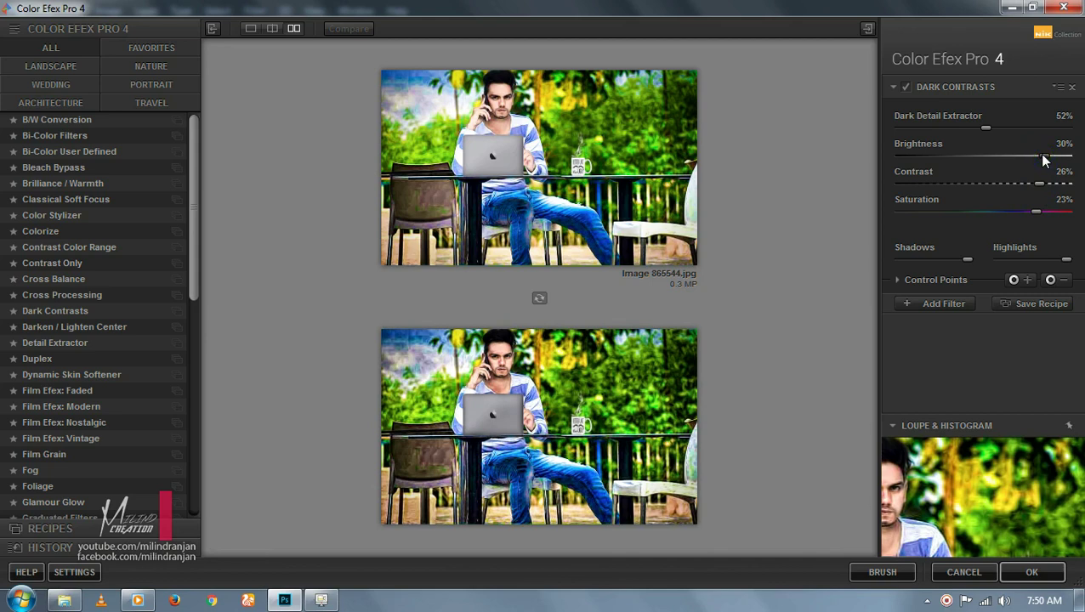
left_click(1028, 184)
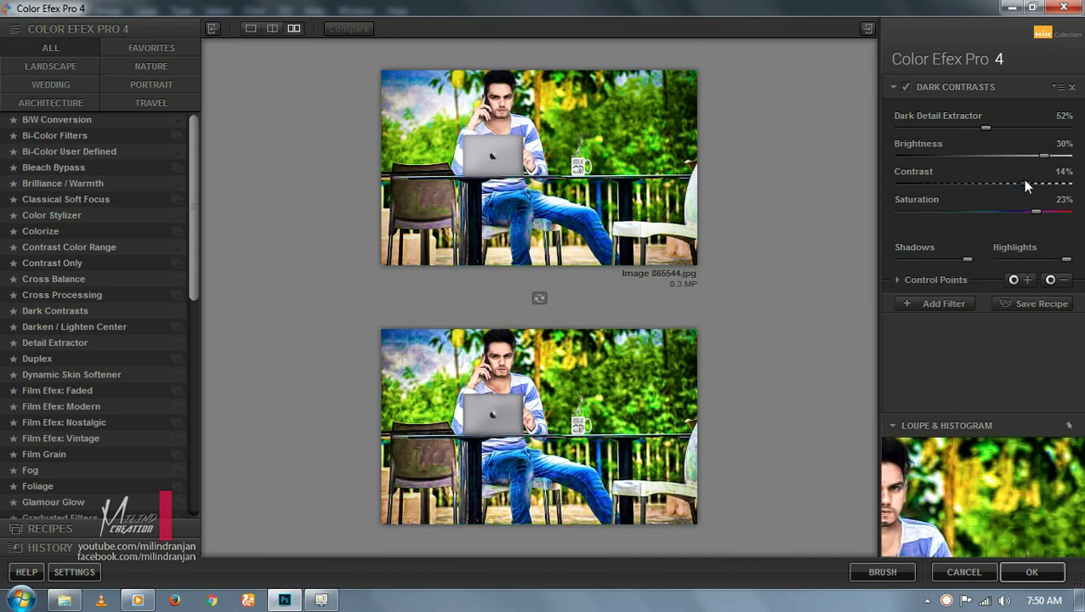
left_click(1032, 572)
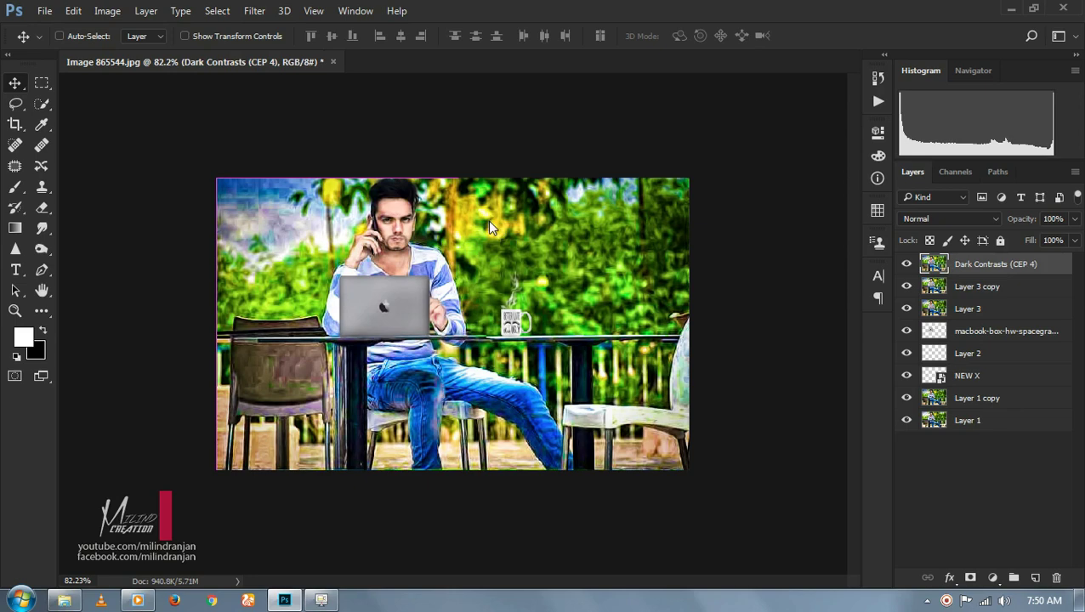
- Save a copy as JPEG under a new file name at maximum quality 12
key("ctrl+shift+s")
left_click(371, 321)
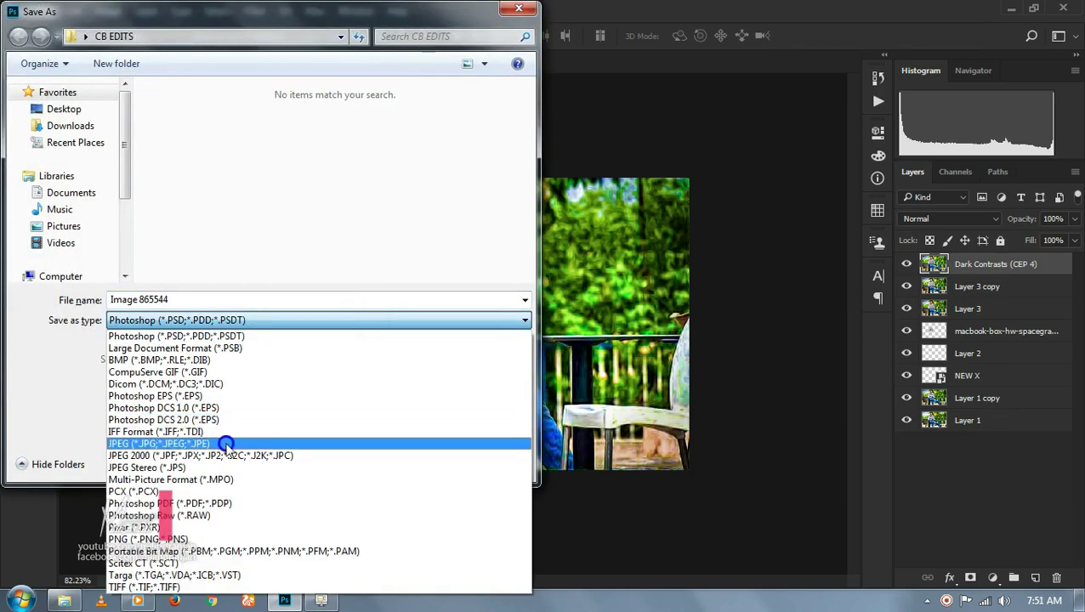
left_click(226, 441)
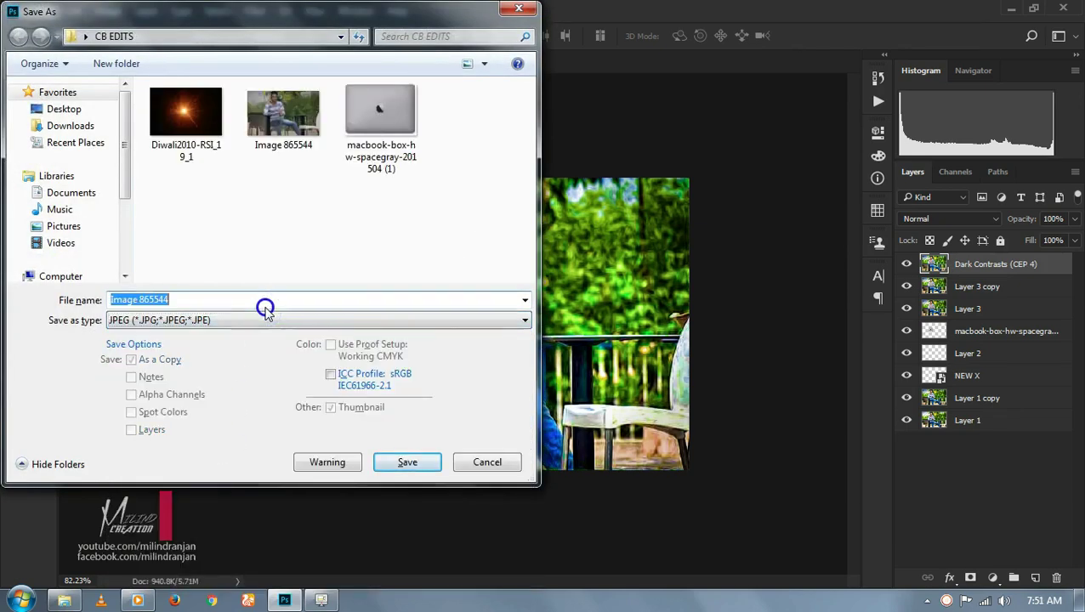
type("go")
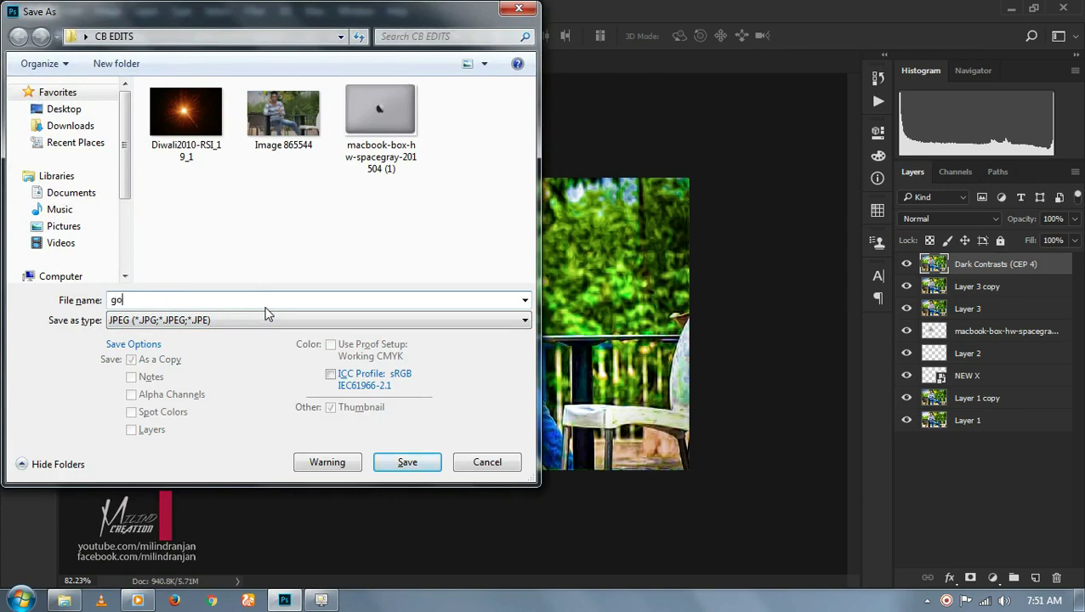
type("pal new")
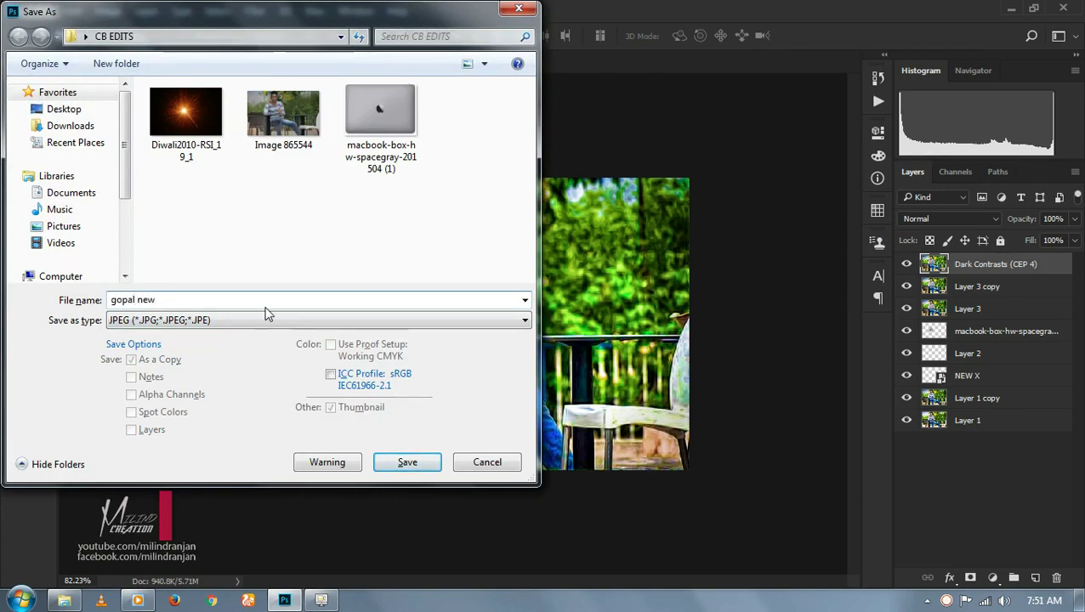
key("Return")
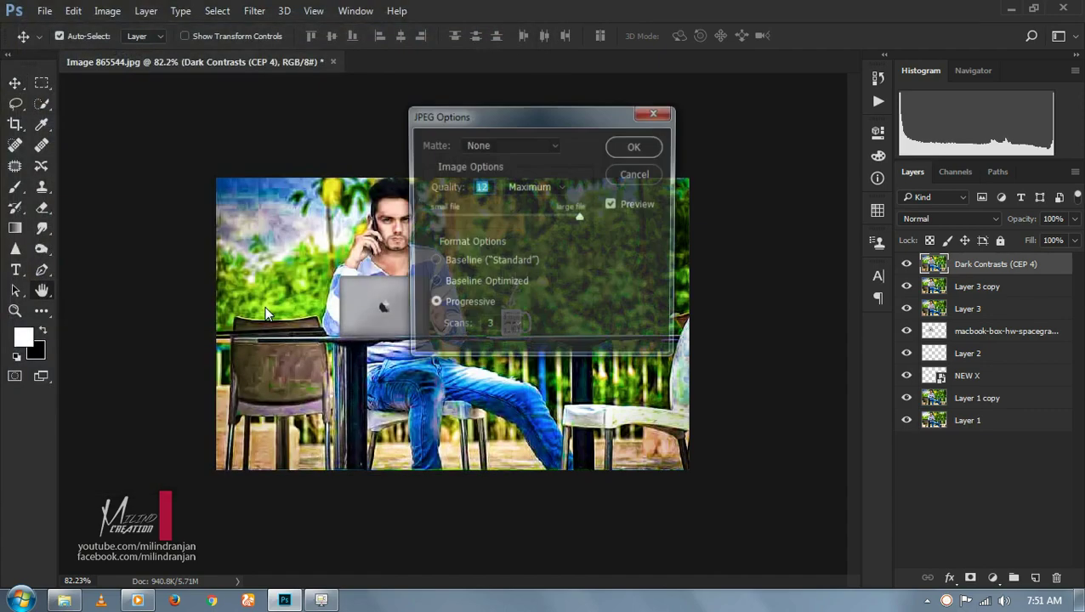
key("Return")
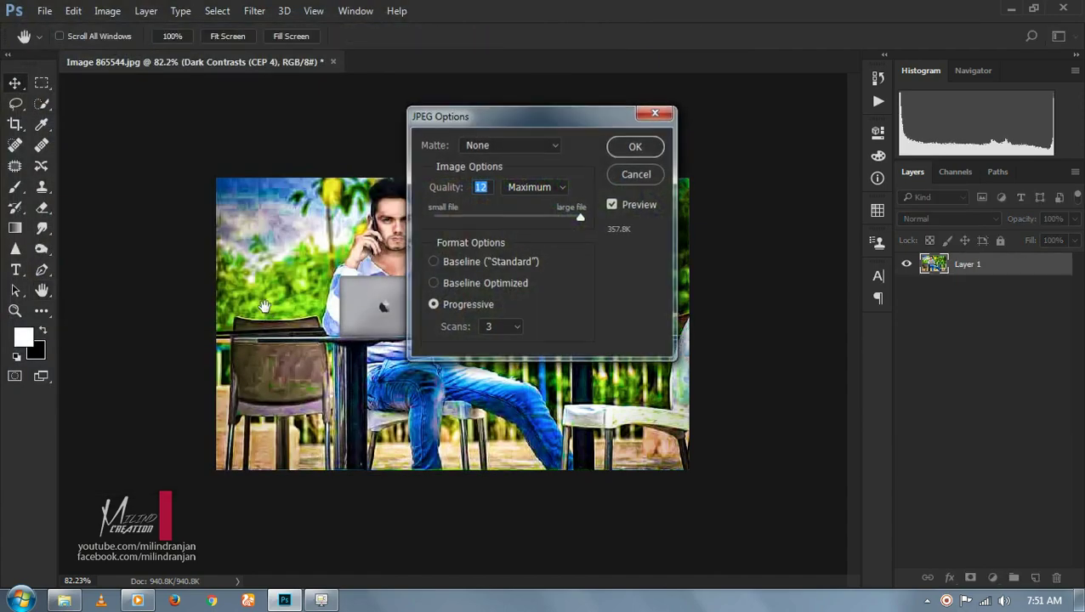